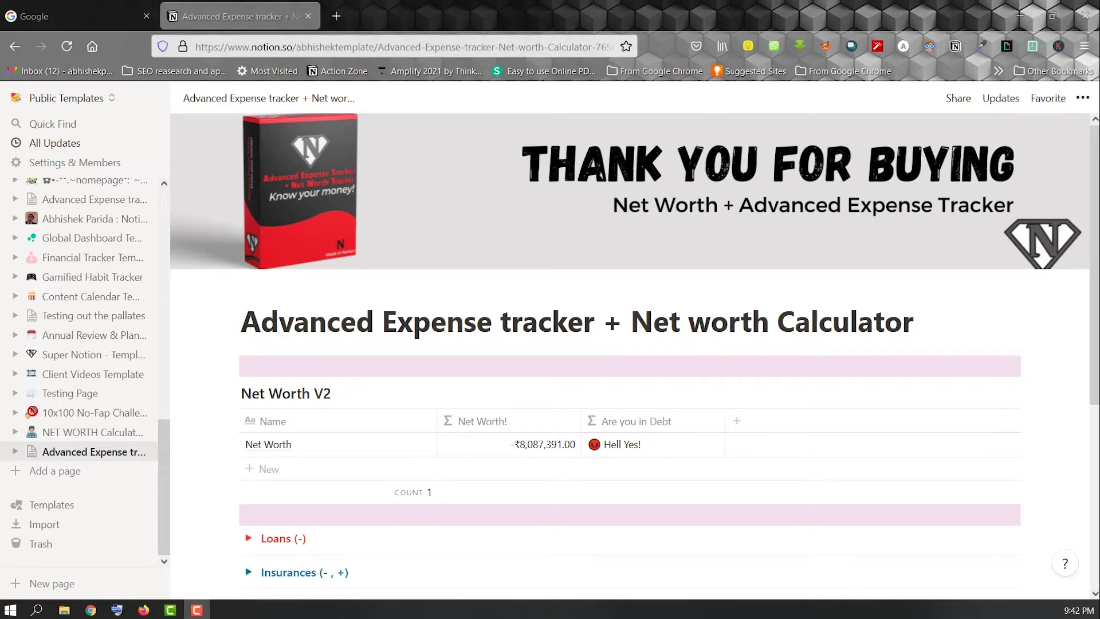
Open the Beginner Expense Tracker by following the link to the other trackers
{"action": "scroll", "coordinate": [354, 411], "scroll_direction": "down", "scroll_amount": 2}
{"action": "scroll", "coordinate": [364, 413], "scroll_direction": "down", "scroll_amount": 3}
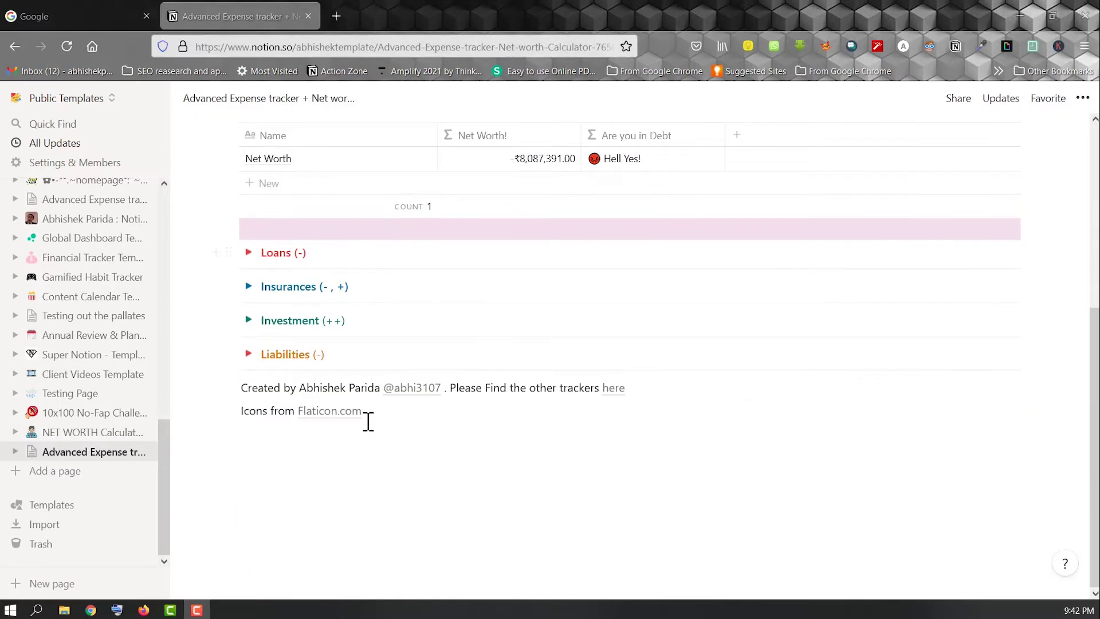
{"action": "scroll", "coordinate": [462, 398], "scroll_direction": "up", "scroll_amount": 2}
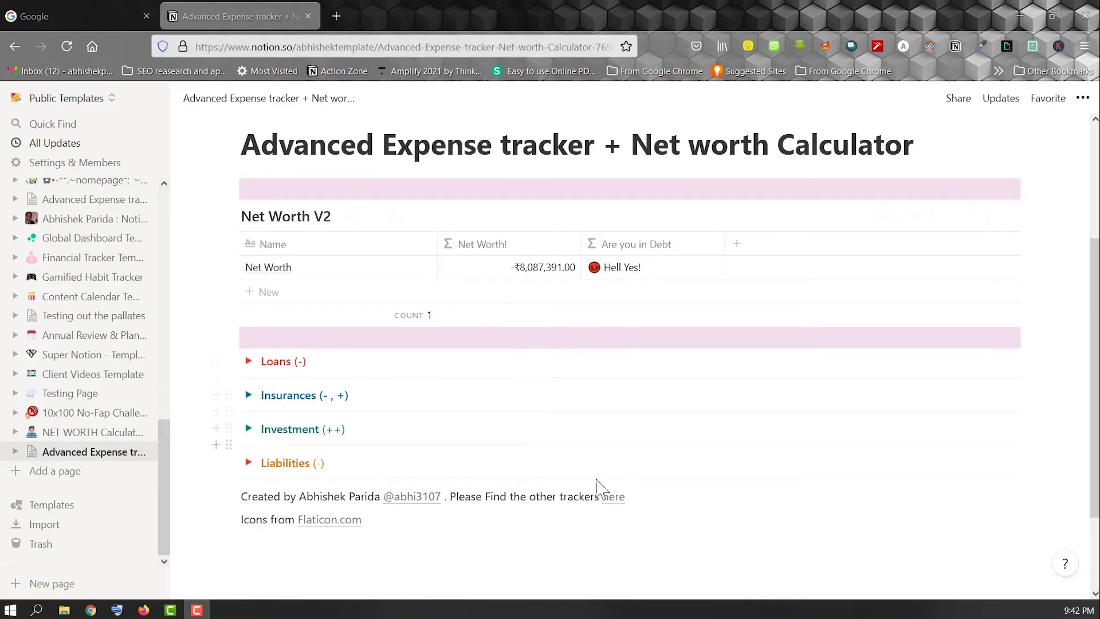
{"action": "left_click", "coordinate": [612, 497]}
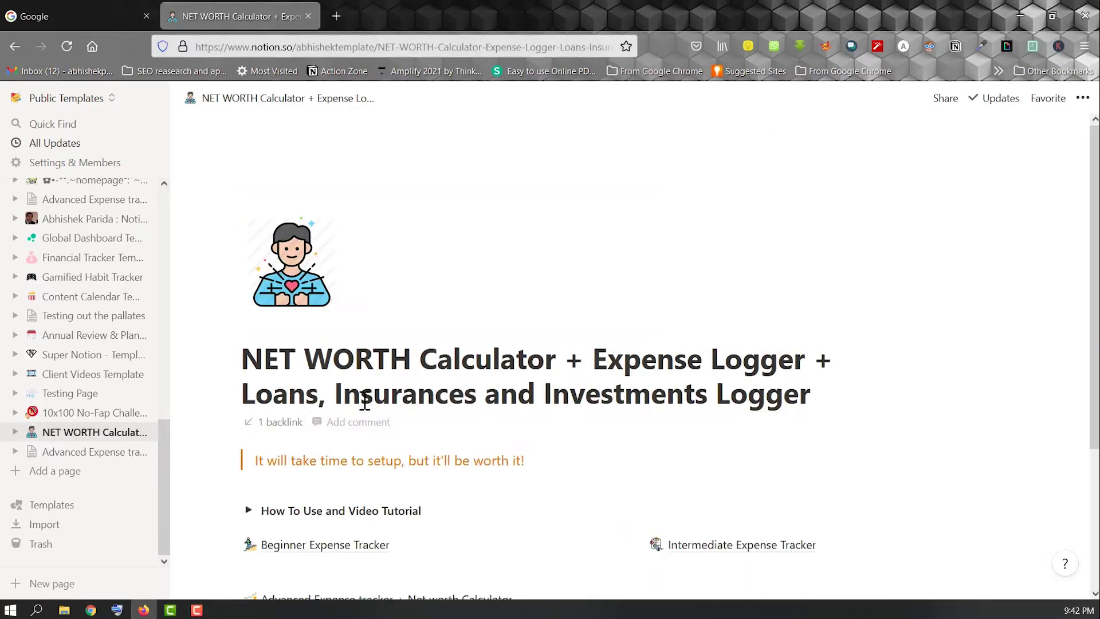
{"action": "scroll", "coordinate": [365, 402], "scroll_direction": "down", "scroll_amount": 2}
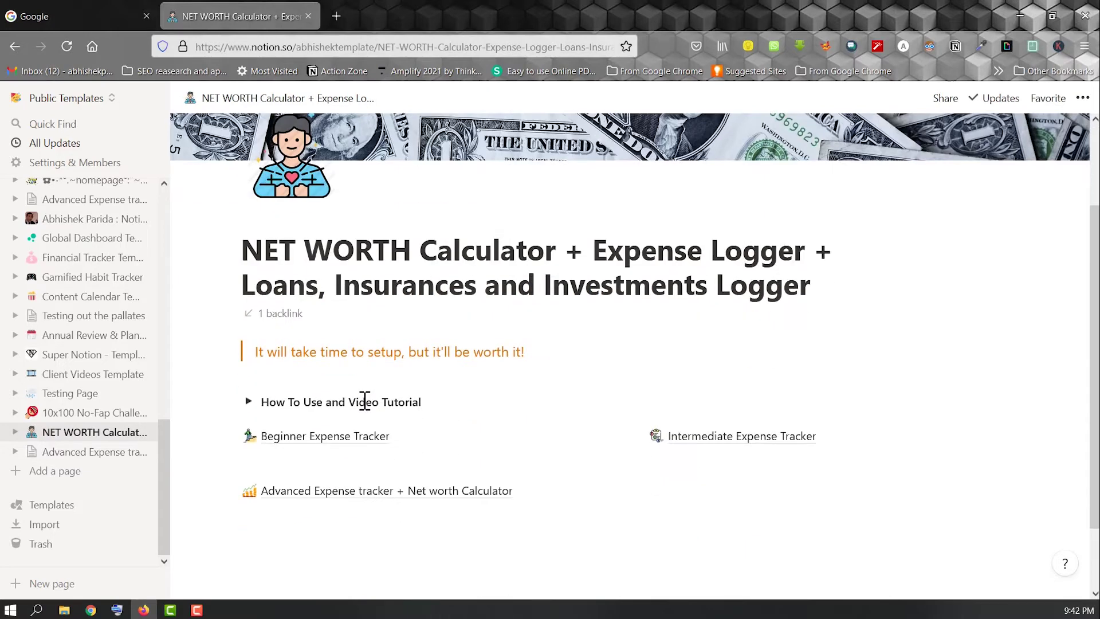
{"action": "left_click", "coordinate": [310, 442]}
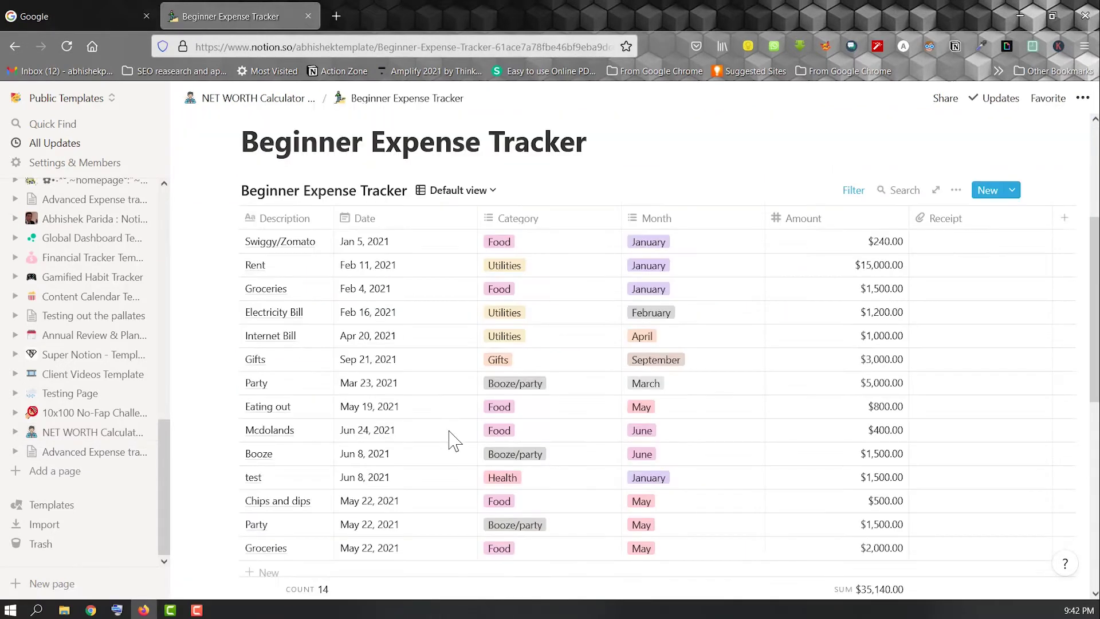
Examine the Beginner Expense Tracker's entries and the sum of its Amount column
{"action": "scroll", "coordinate": [450, 437], "scroll_direction": "down", "scroll_amount": 2}
{"action": "scroll", "coordinate": [454, 439], "scroll_direction": "up", "scroll_amount": 2}
{"action": "scroll", "coordinate": [732, 343], "scroll_direction": "down", "scroll_amount": 2}
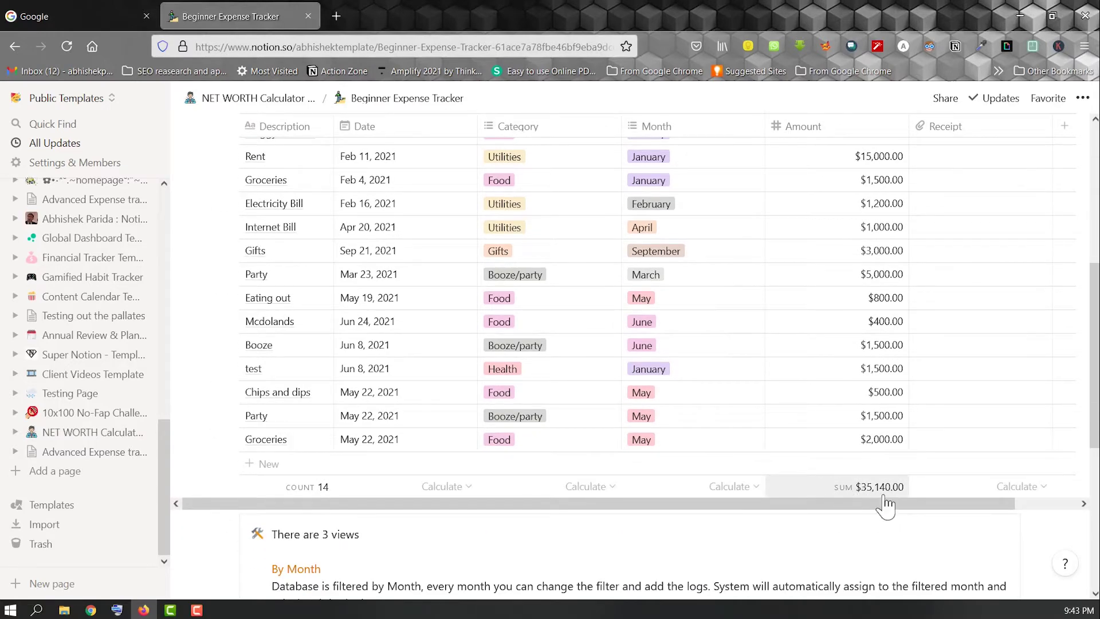
{"action": "scroll", "coordinate": [467, 373], "scroll_direction": "up", "scroll_amount": 2}
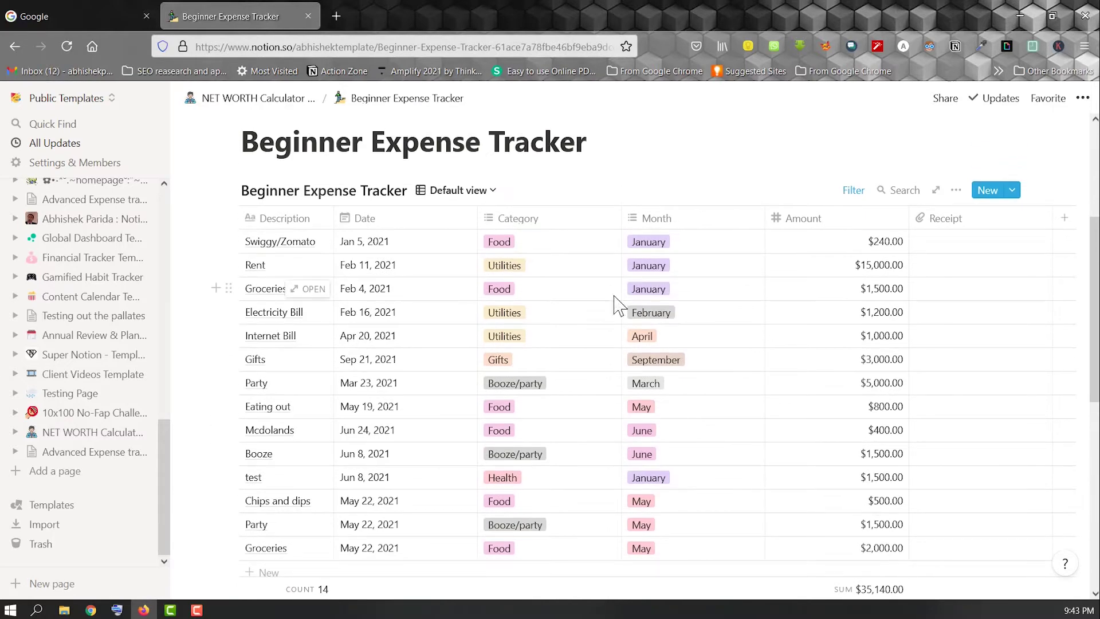
Try entering "onlyfans" as a new category for the Swiggy/Zomato expense and look over its month options
{"action": "left_click", "coordinate": [529, 243]}
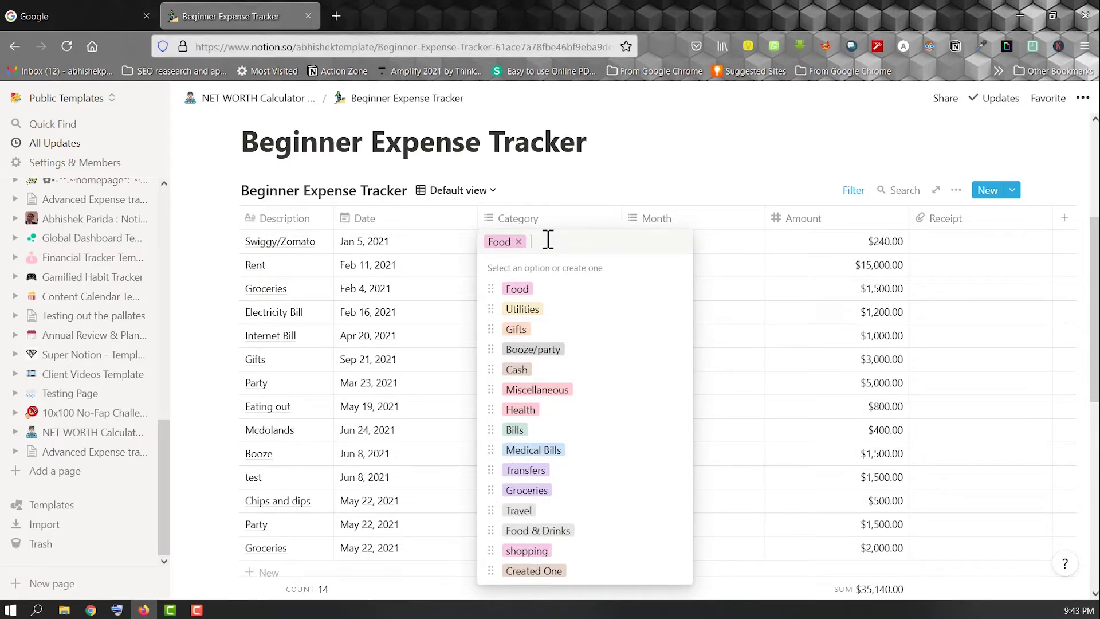
{"action": "type", "text": "onlyfans"}
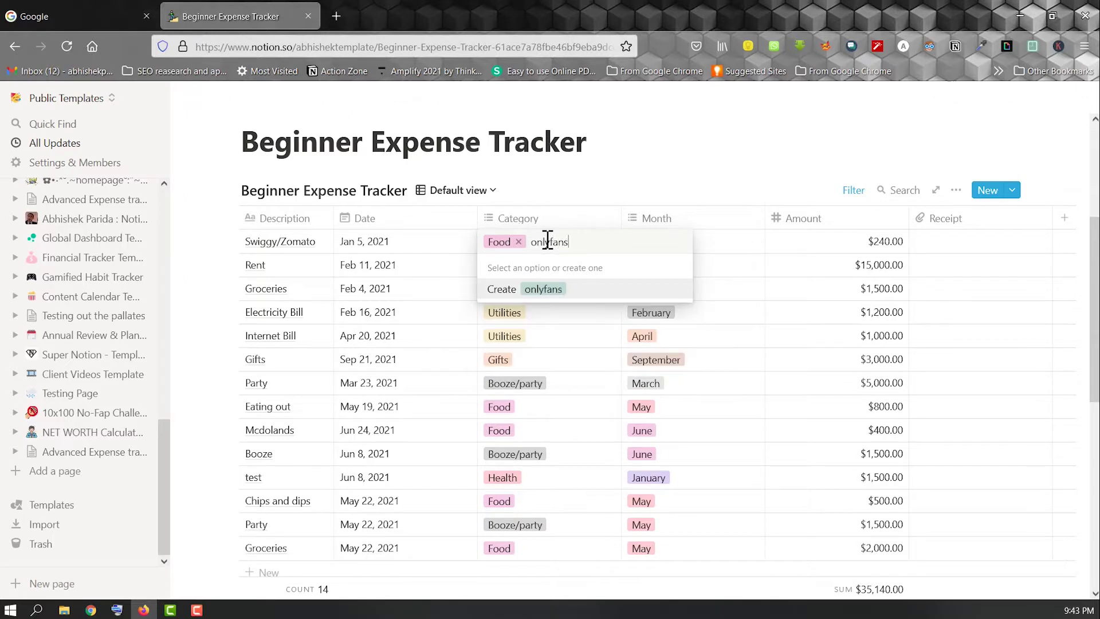
{"action": "left_click", "coordinate": [705, 247]}
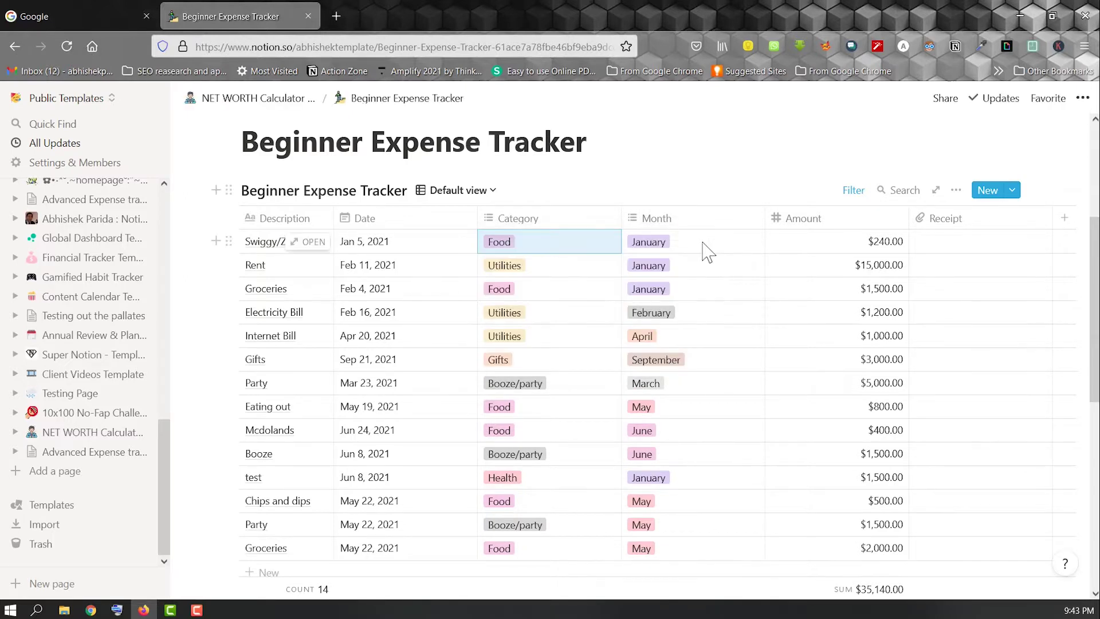
{"action": "left_click", "coordinate": [688, 219]}
{"action": "left_click", "coordinate": [677, 325]}
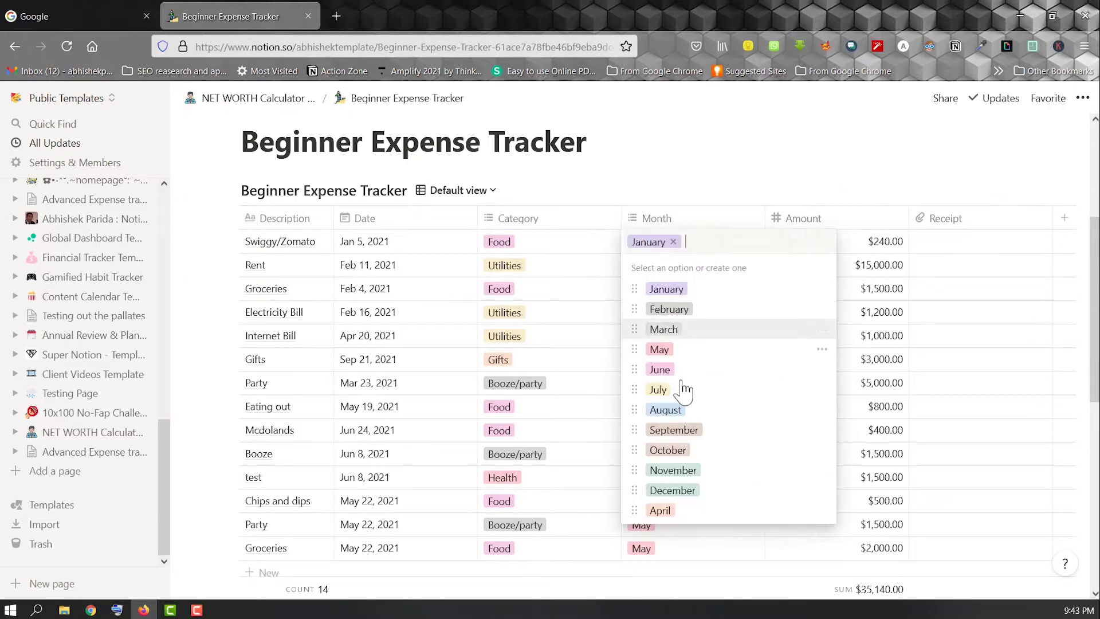
{"action": "key", "text": "Escape"}
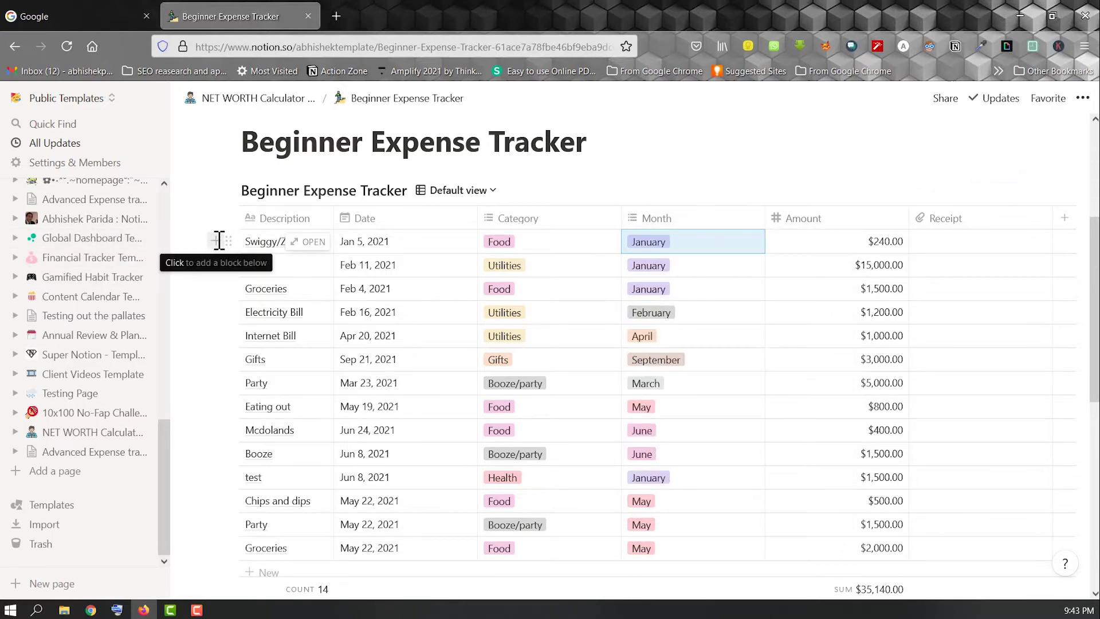
Add an expense row below Swiggy/Zomato with the date Jun 14, 2021 and the category Food
{"action": "left_click", "coordinate": [216, 241]}
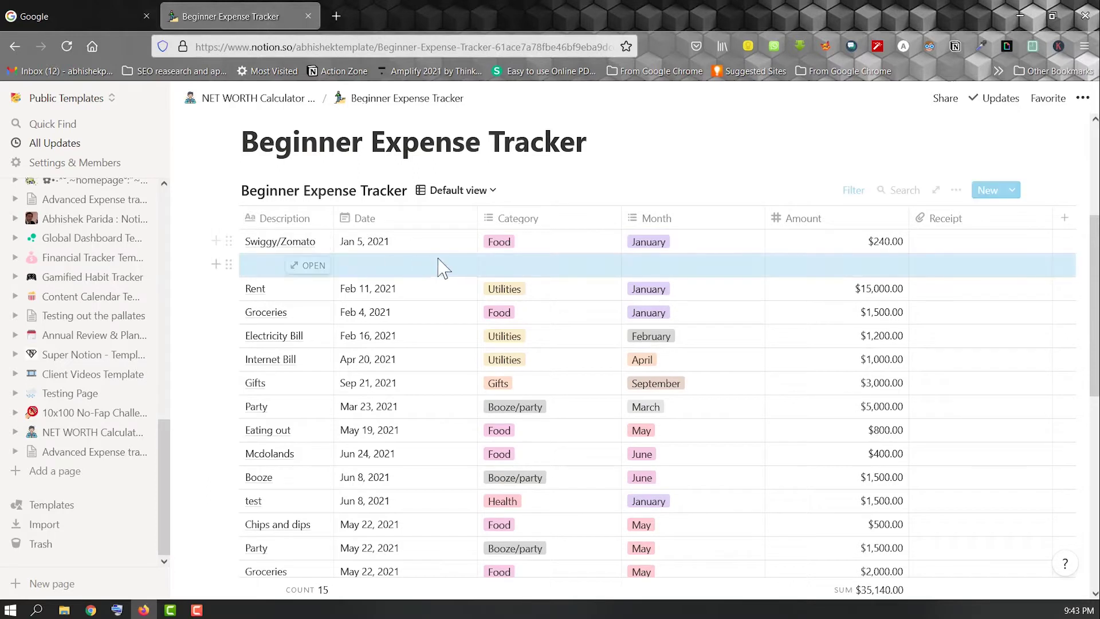
{"action": "left_click", "coordinate": [387, 265]}
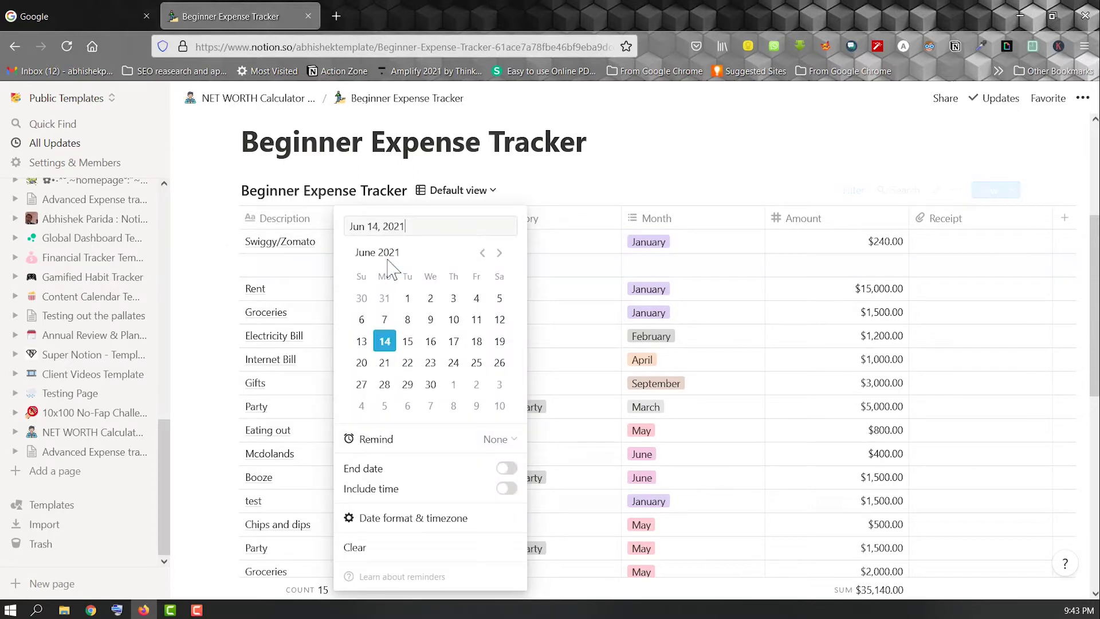
{"action": "left_click", "coordinate": [579, 192]}
{"action": "left_click", "coordinate": [521, 262]}
{"action": "left_click", "coordinate": [559, 297]}
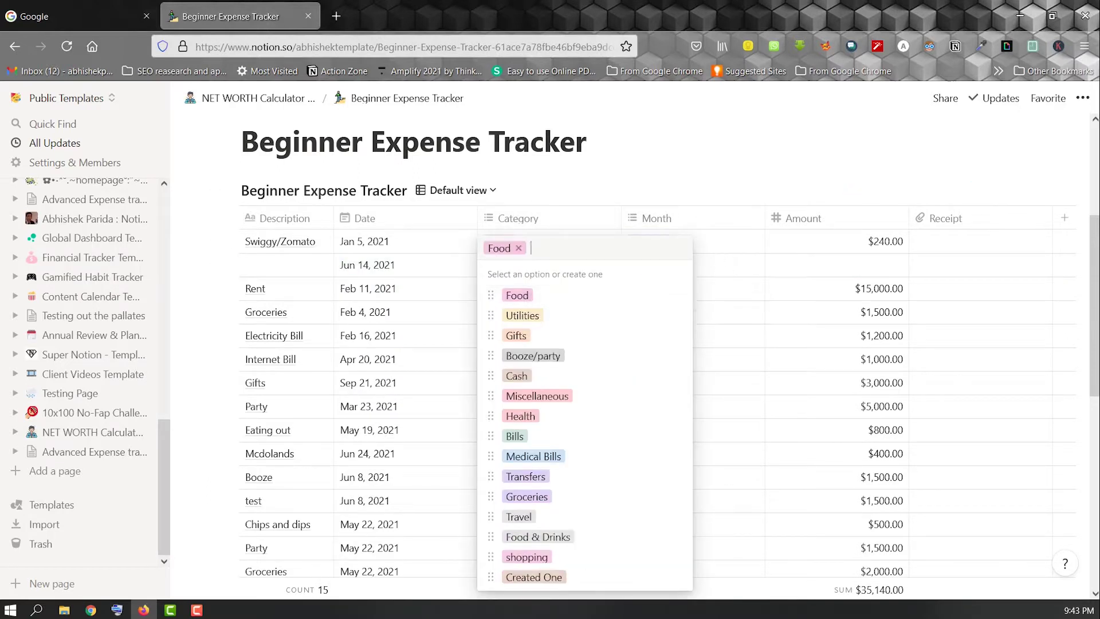
Set the new expense's amount to 100 and check the sum of the Amount column
{"action": "left_click", "coordinate": [835, 274]}
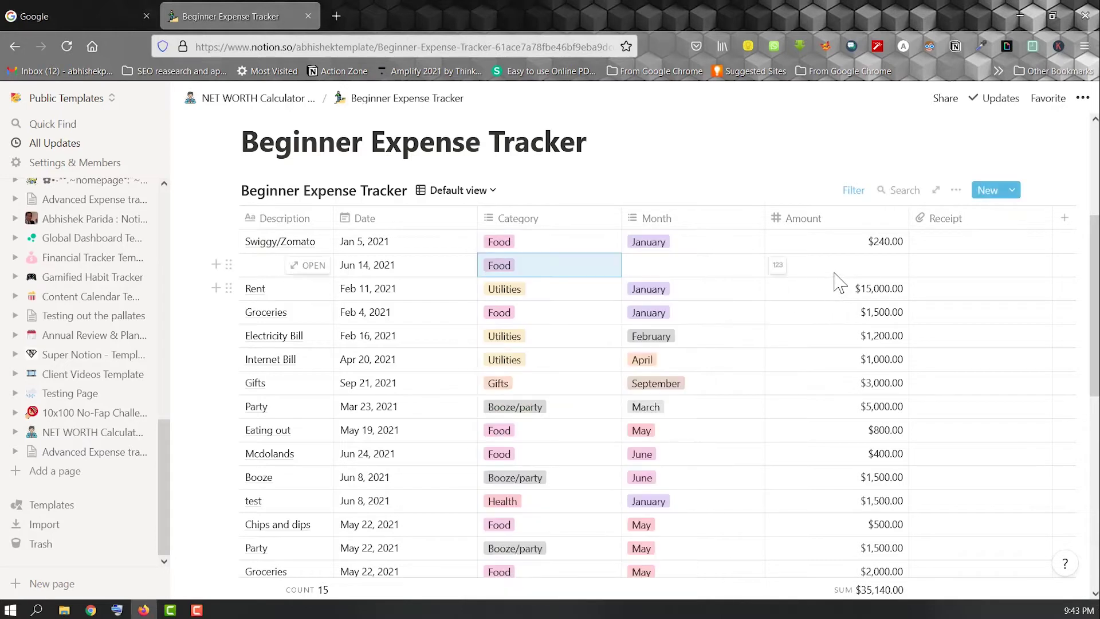
{"action": "left_click", "coordinate": [836, 273]}
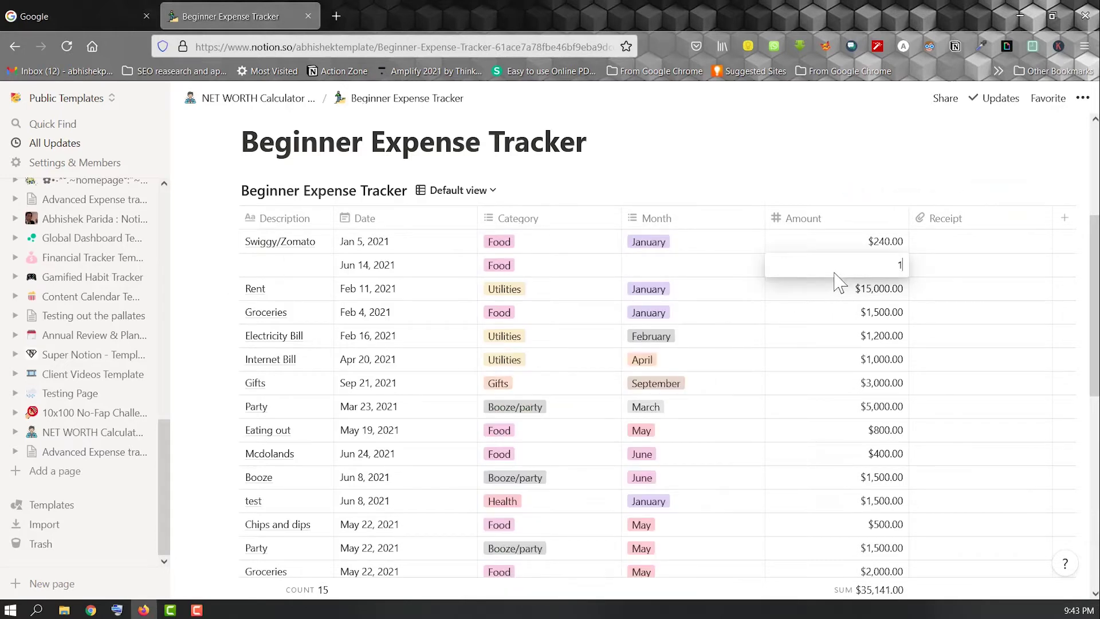
{"action": "type", "text": "100"}
{"action": "key", "text": "Return"}
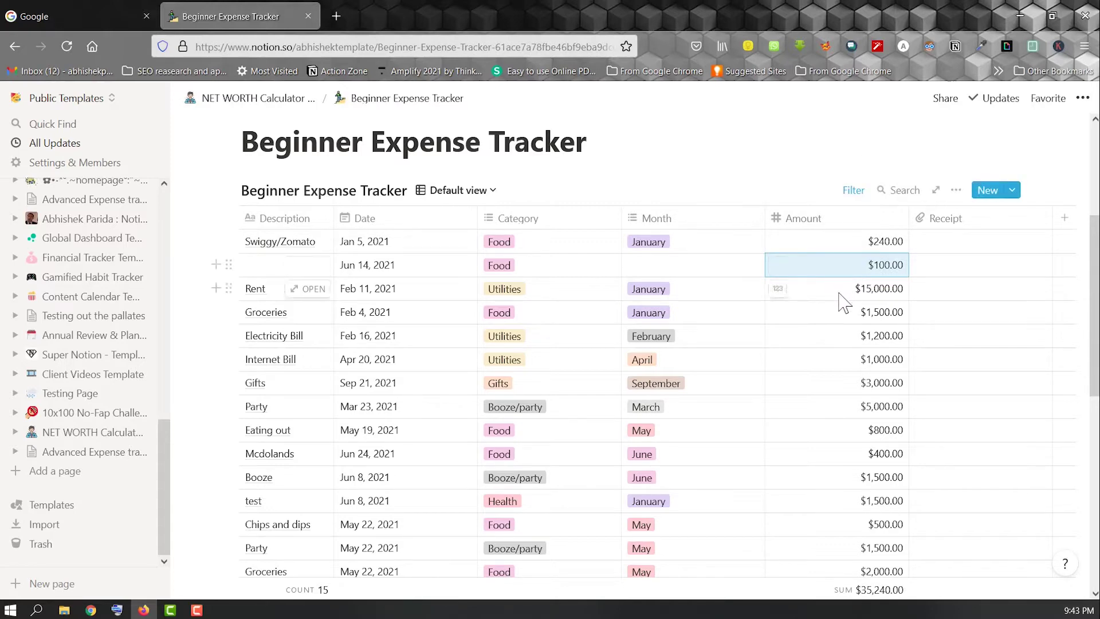
{"action": "scroll", "coordinate": [700, 326], "scroll_direction": "down", "scroll_amount": 2}
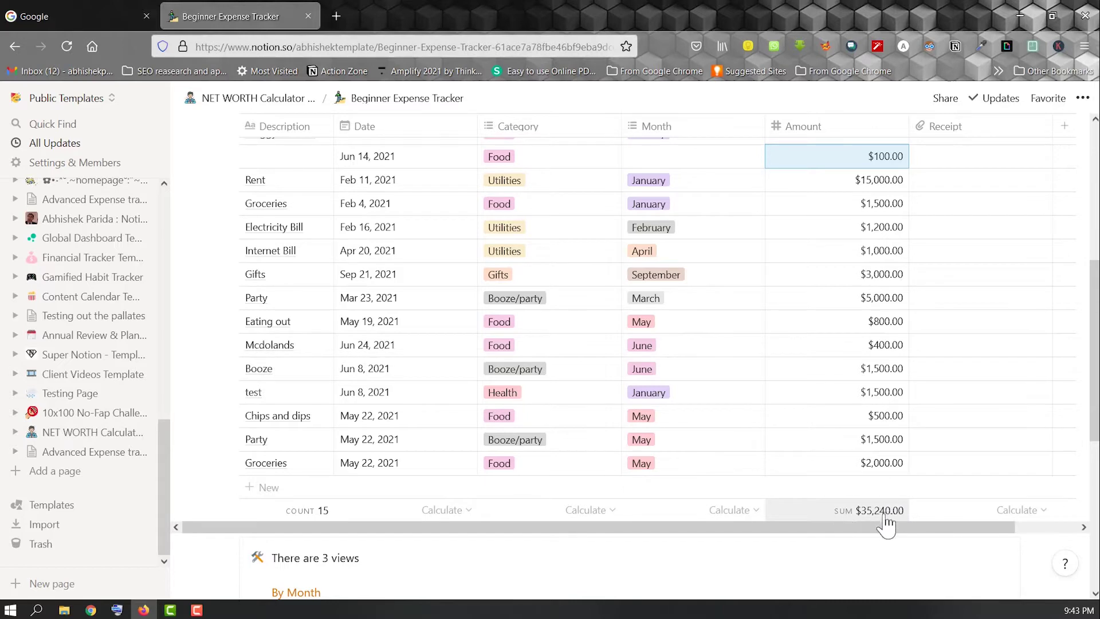
Switch the expense table to the By Month view and set its month filter to February
{"action": "scroll", "coordinate": [575, 376], "scroll_direction": "up", "scroll_amount": 4}
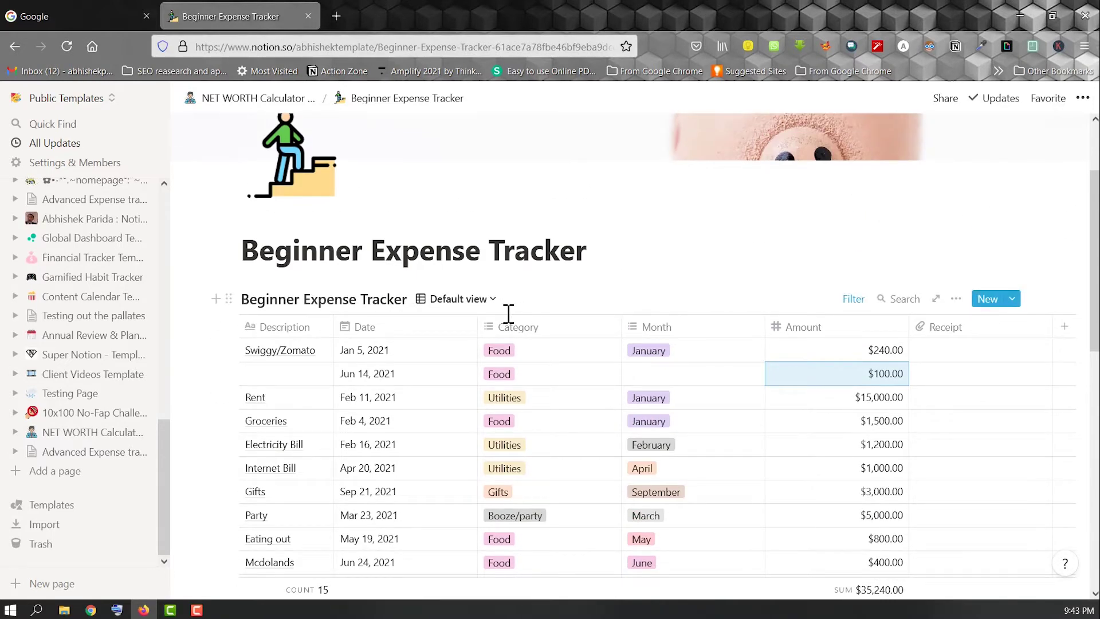
{"action": "left_click", "coordinate": [467, 303]}
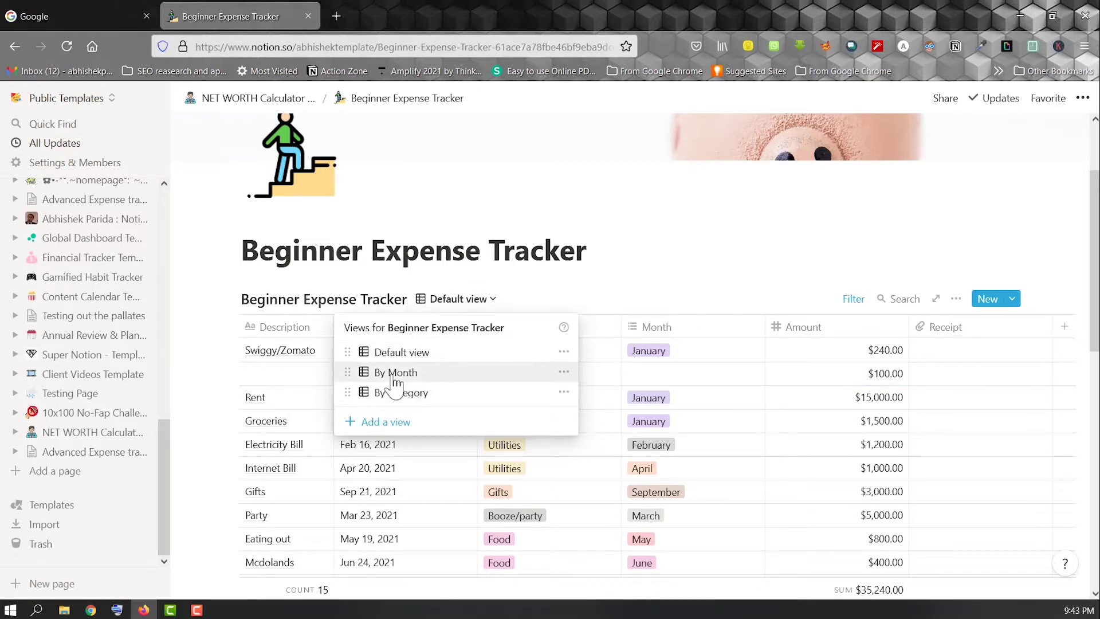
{"action": "left_click", "coordinate": [395, 374]}
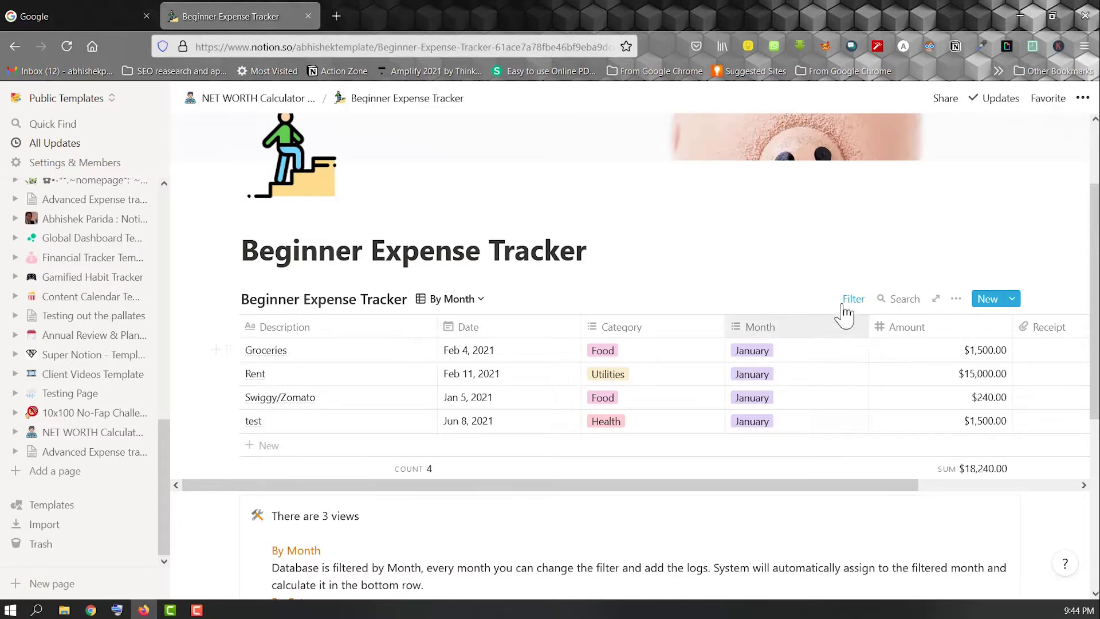
{"action": "left_click", "coordinate": [845, 308]}
{"action": "left_click", "coordinate": [915, 357]}
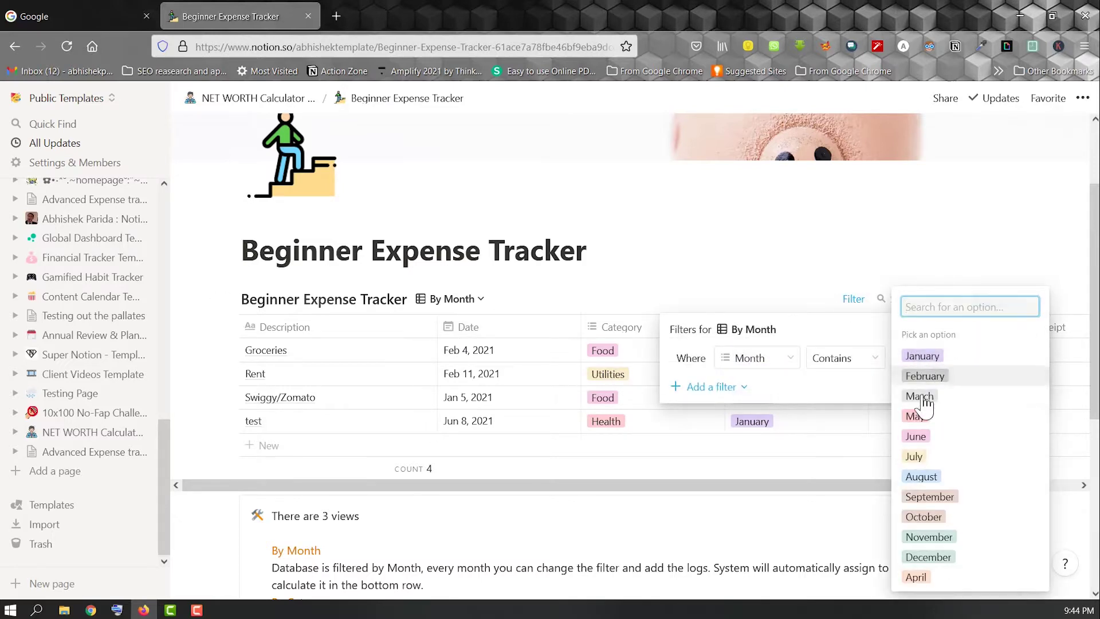
{"action": "left_click", "coordinate": [924, 375]}
{"action": "left_click", "coordinate": [789, 273]}
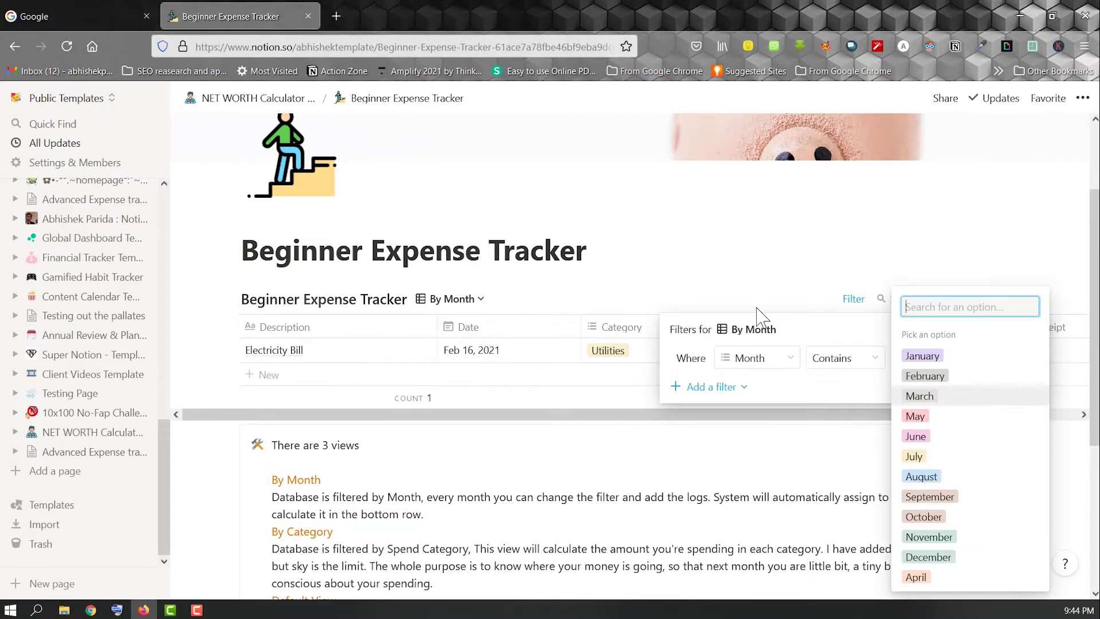
{"action": "left_click", "coordinate": [760, 317]}
{"action": "left_click", "coordinate": [695, 286]}
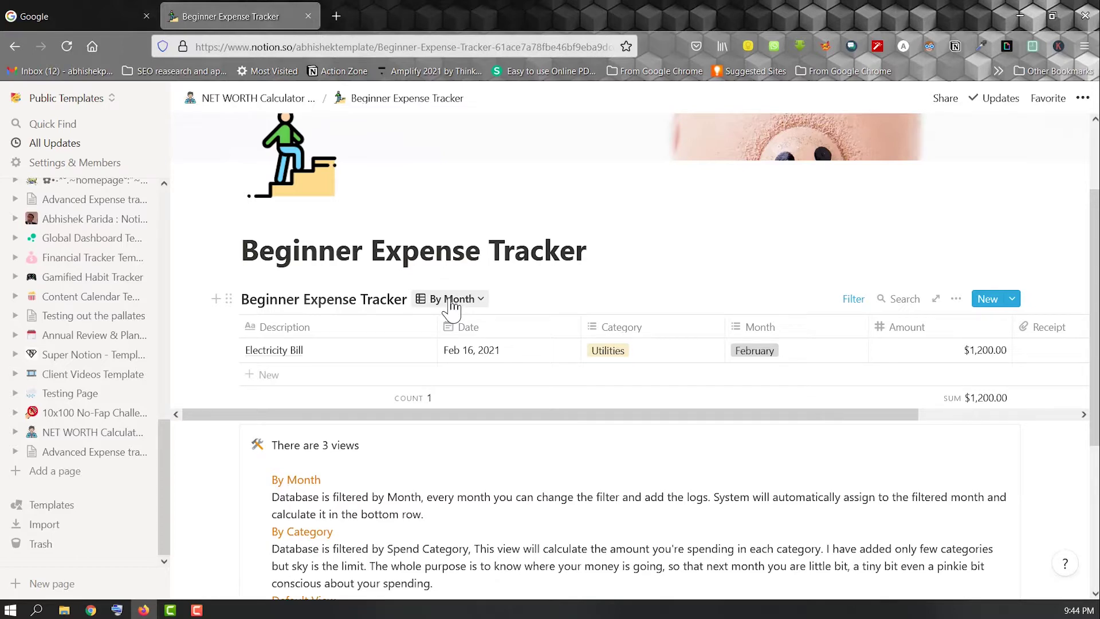
Switch the expense table to the By Category view and set its category filter to Food
{"action": "left_click", "coordinate": [451, 308]}
{"action": "left_click", "coordinate": [404, 396]}
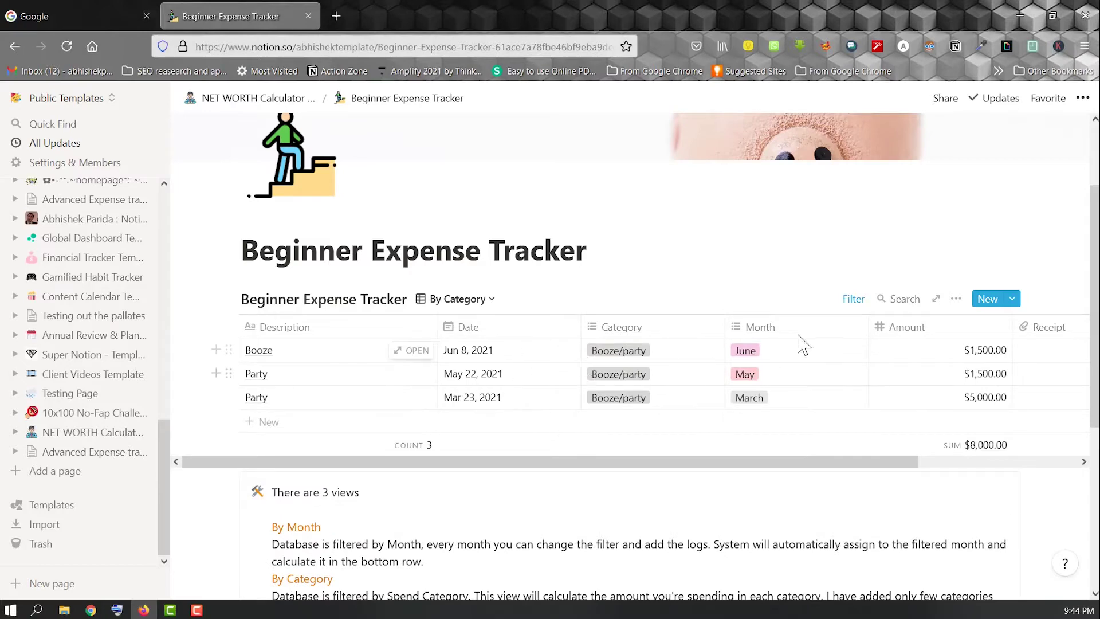
{"action": "left_click", "coordinate": [851, 312]}
{"action": "left_click", "coordinate": [966, 369]}
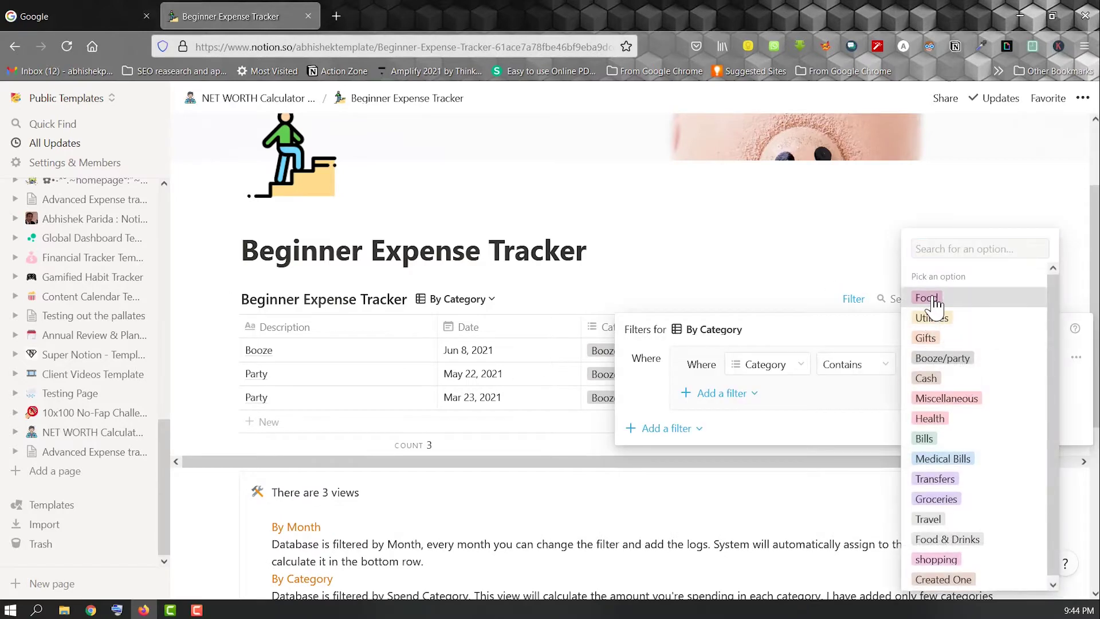
{"action": "left_click", "coordinate": [930, 297]}
{"action": "left_click", "coordinate": [778, 262]}
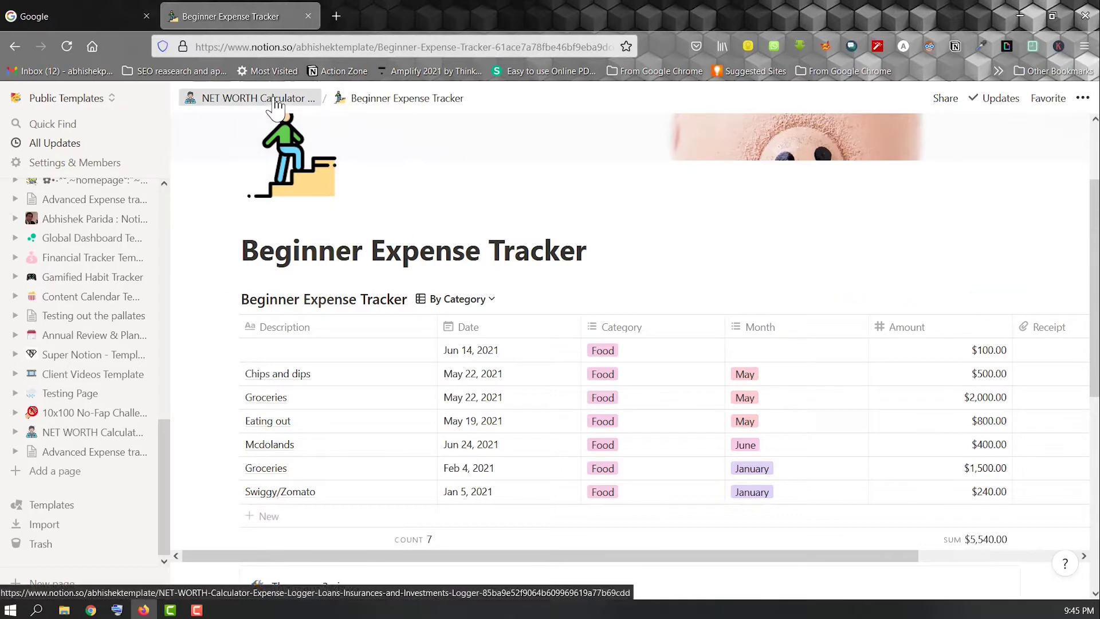
Open the Intermediate Expense Tracker from the NET WORTH Calculator page and collapse its Income and Expenses sections
{"action": "left_click", "coordinate": [258, 98]}
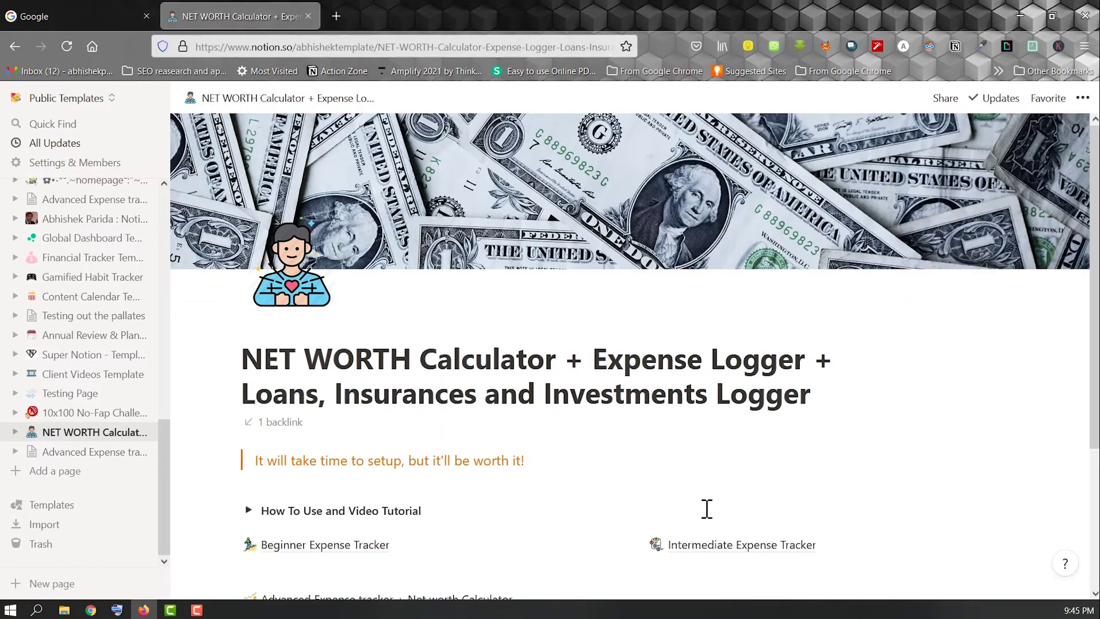
{"action": "left_click", "coordinate": [692, 549]}
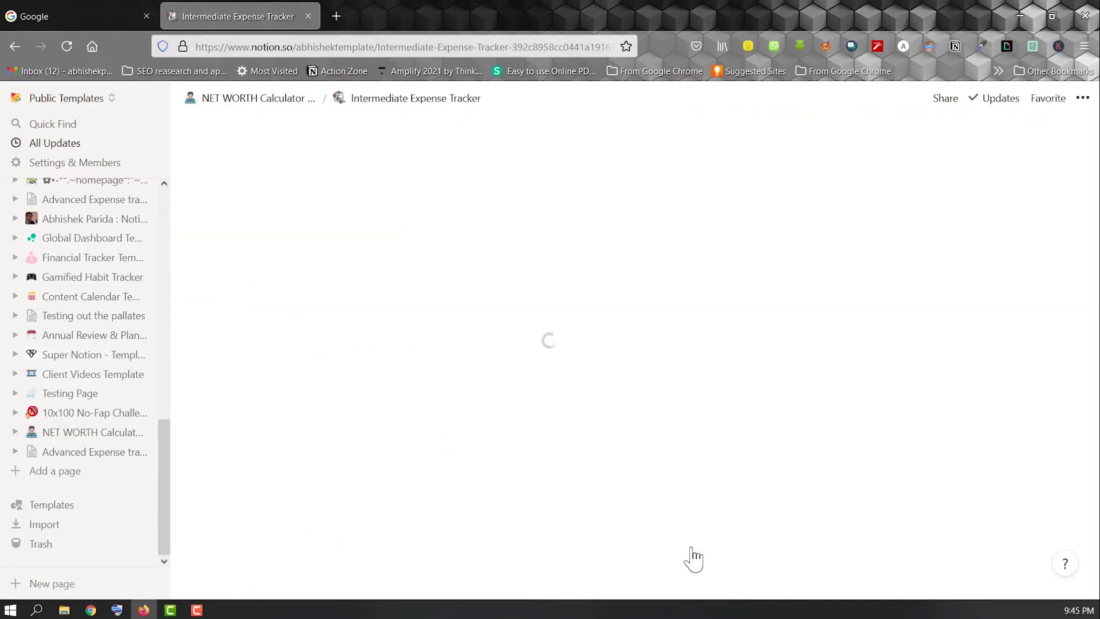
{"action": "scroll", "coordinate": [422, 404], "scroll_direction": "down", "scroll_amount": 6}
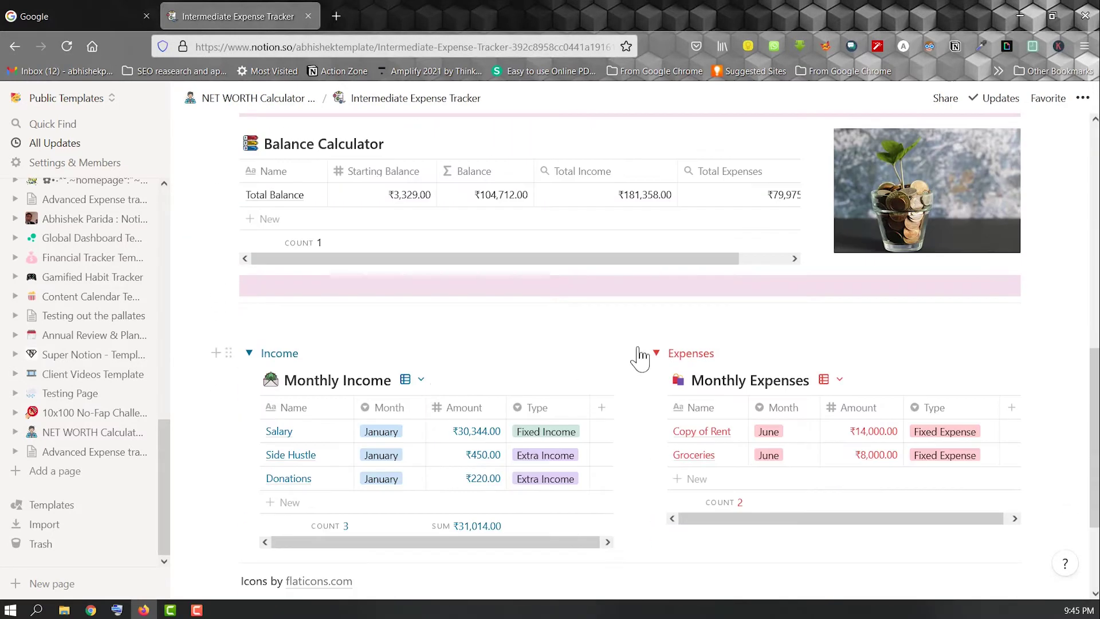
{"action": "key", "text": "ctrl+alt+t"}
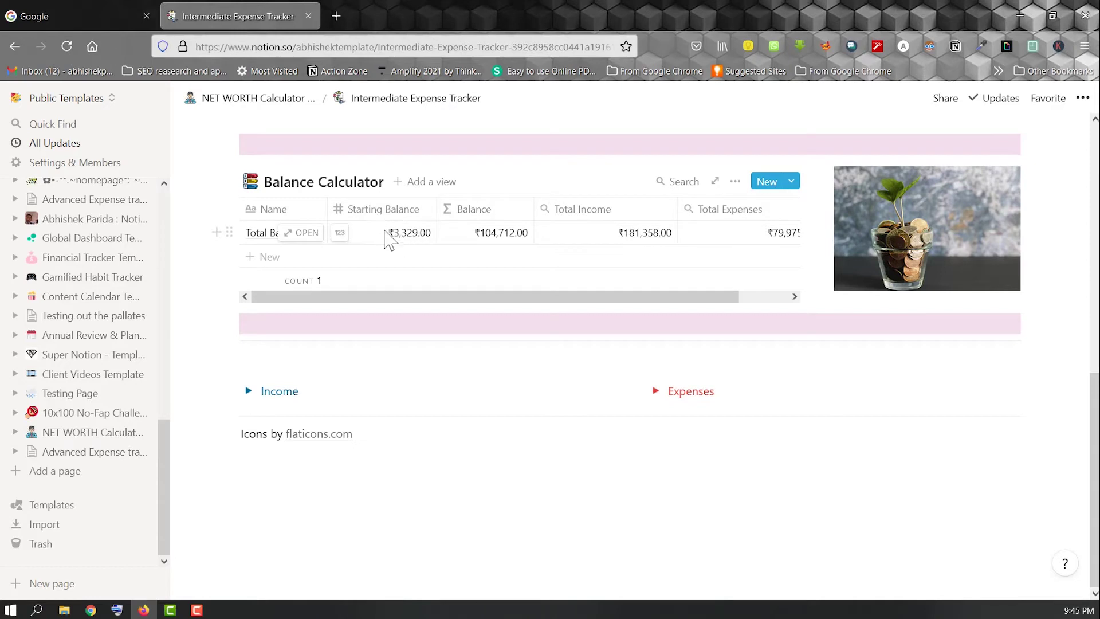
Look over the number format options for the Starting Balance value and expand the Income section
{"action": "left_click", "coordinate": [340, 232]}
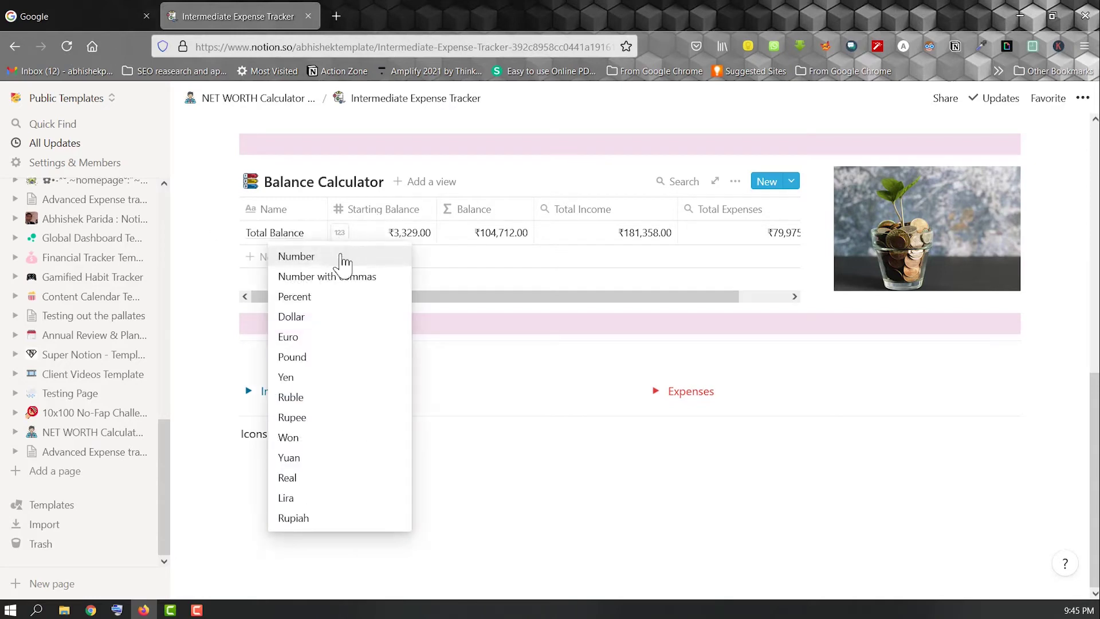
{"action": "key", "text": "Escape"}
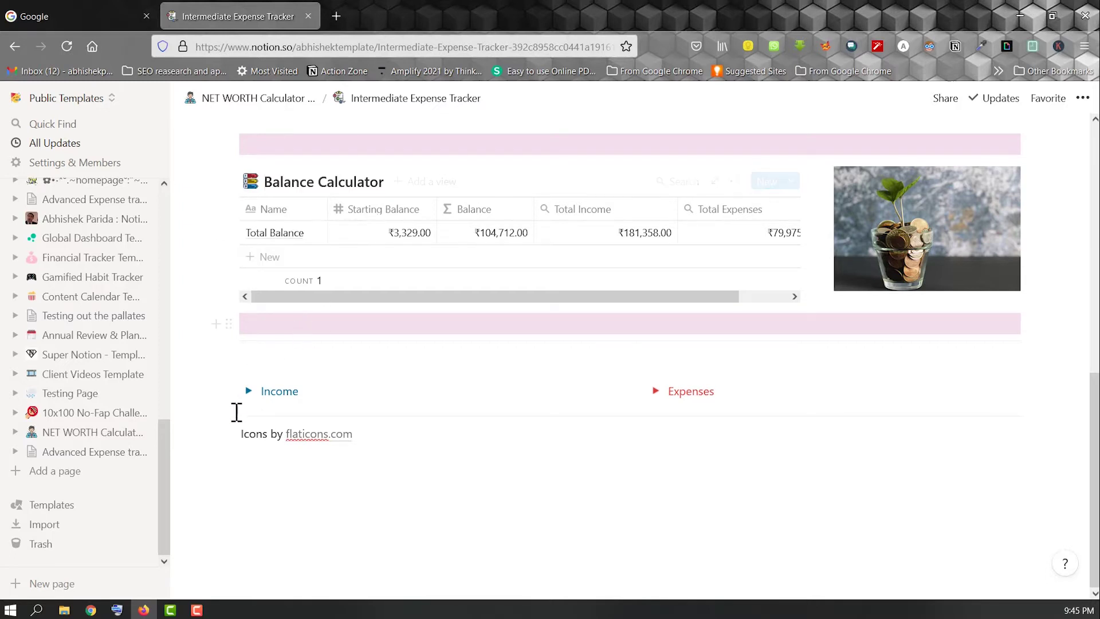
{"action": "left_click", "coordinate": [248, 391]}
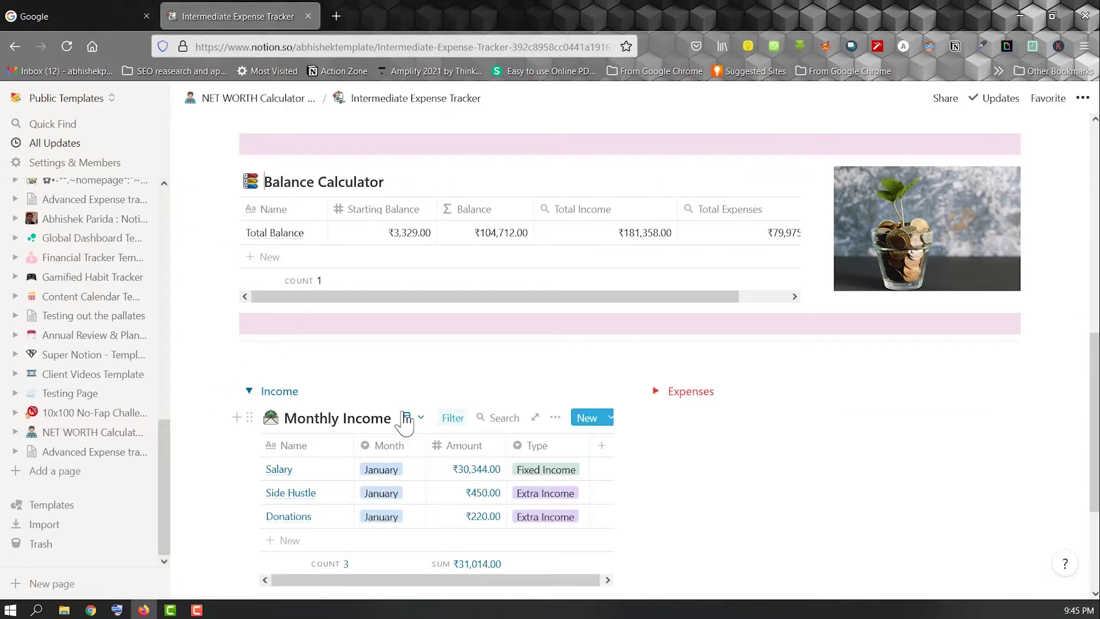
Look over the monthly views available for the Monthly Income table and the Type options of the Salary entry
{"action": "left_click", "coordinate": [420, 419]}
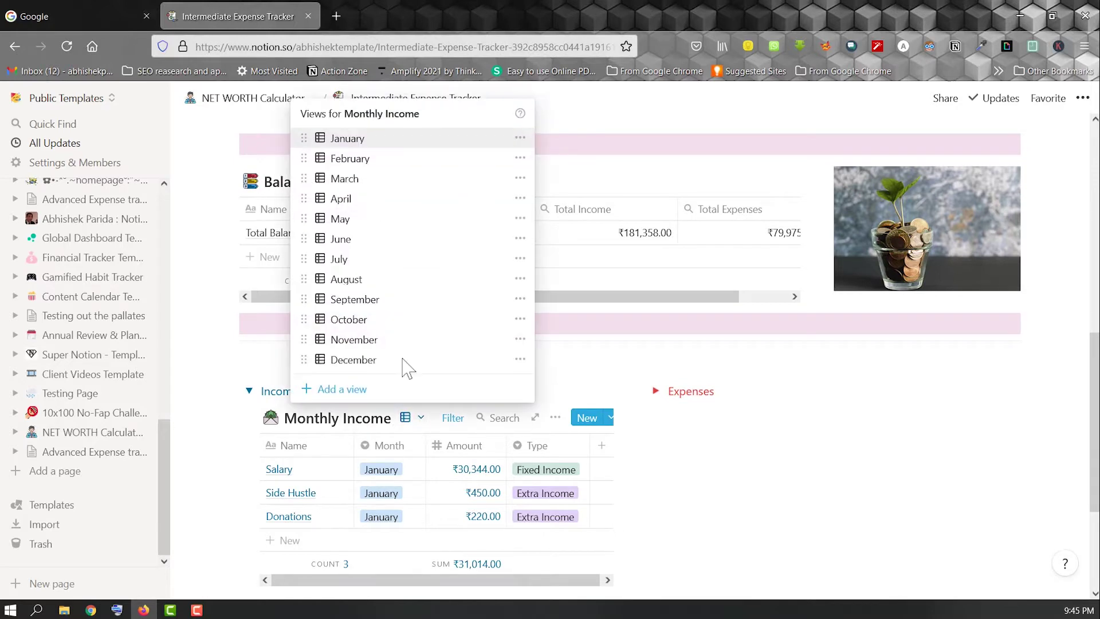
{"action": "left_click", "coordinate": [218, 373]}
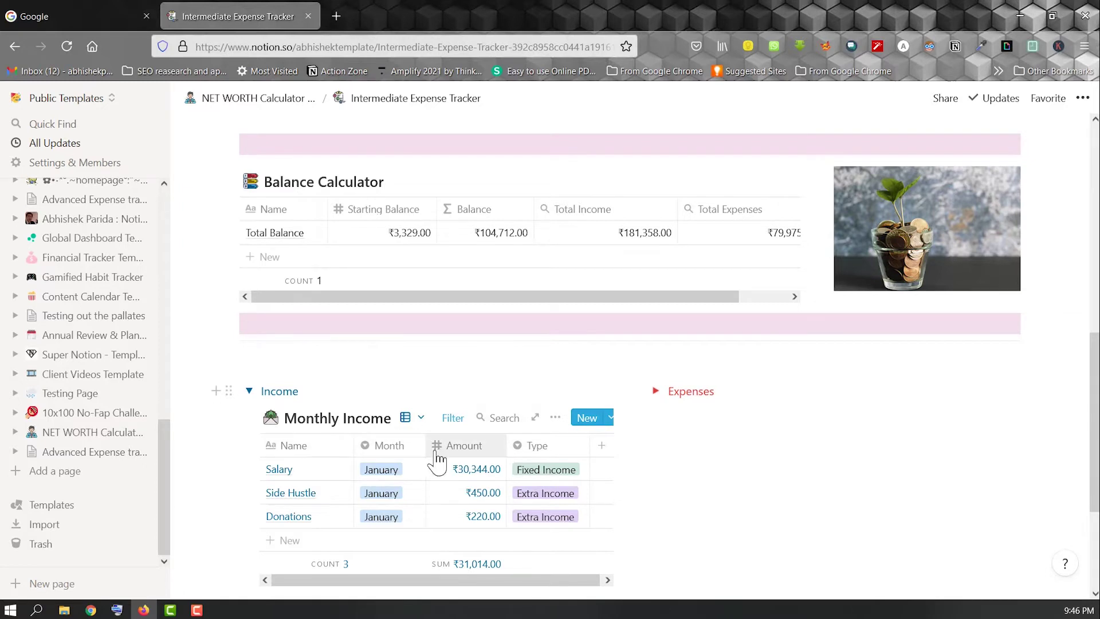
{"action": "left_click", "coordinate": [539, 470]}
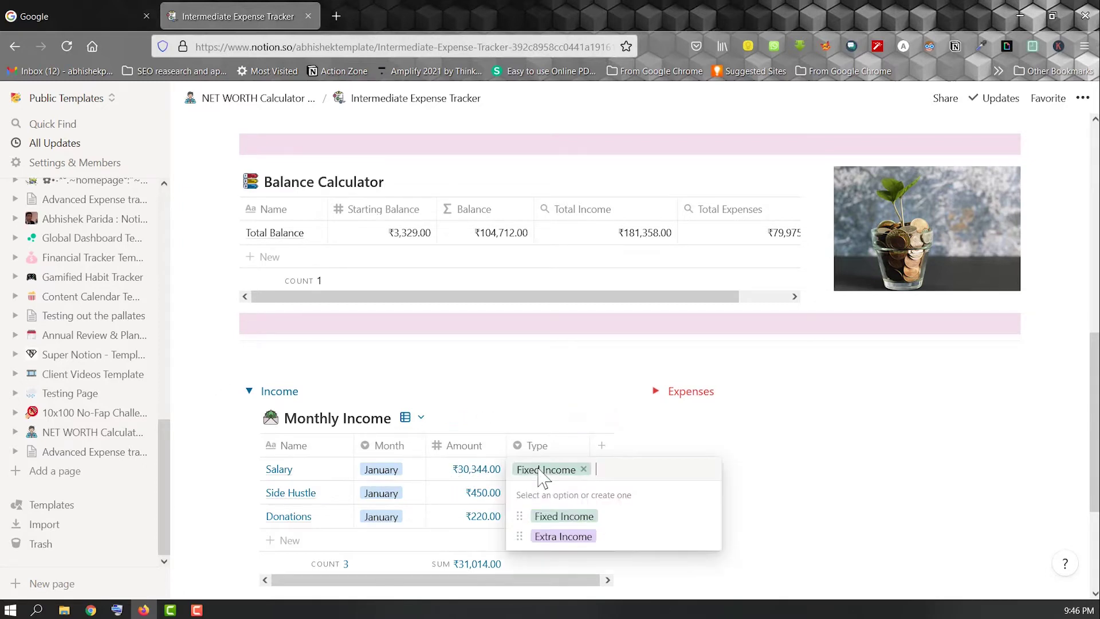
{"action": "key", "text": "Escape"}
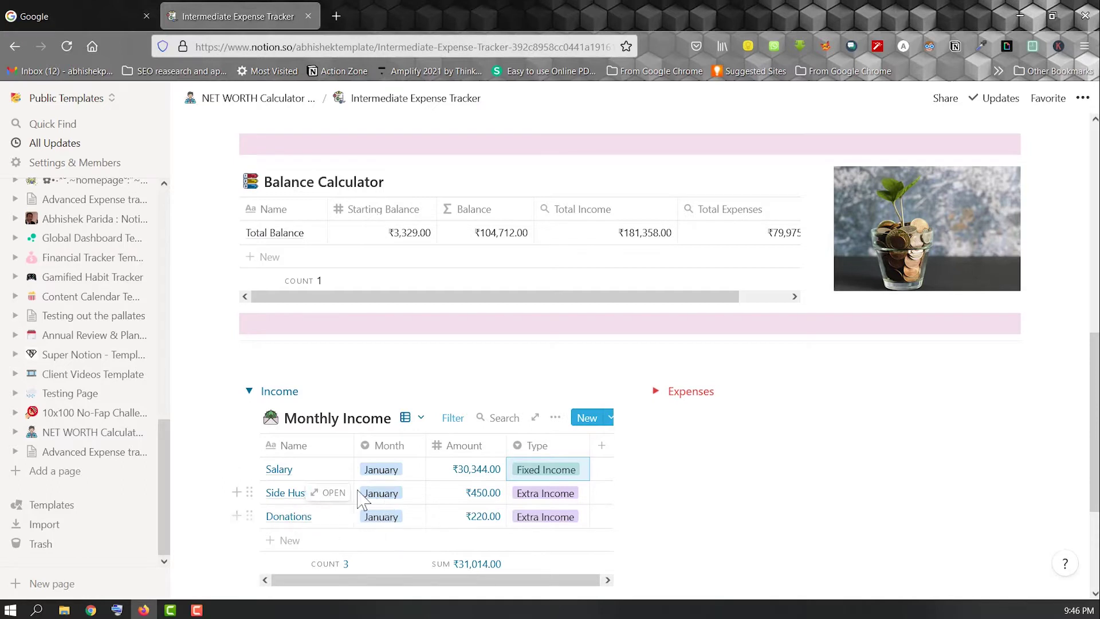
Add an entry named Income 1 with an amount of 1400 to January's Monthly Income table and delete it again
{"action": "left_click", "coordinate": [237, 515]}
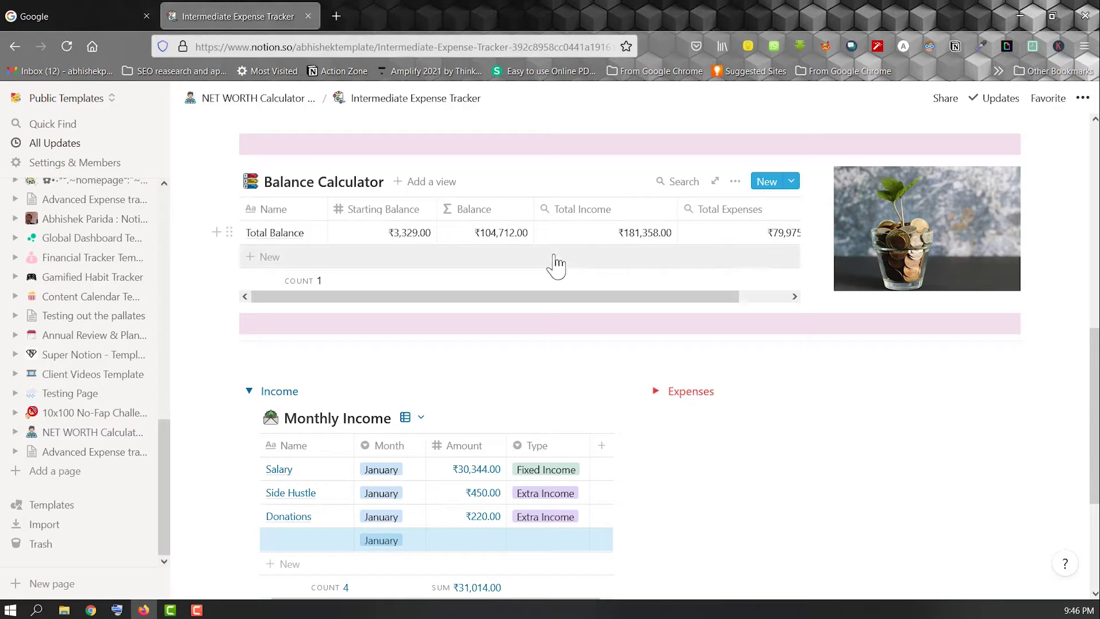
{"action": "left_click", "coordinate": [288, 543]}
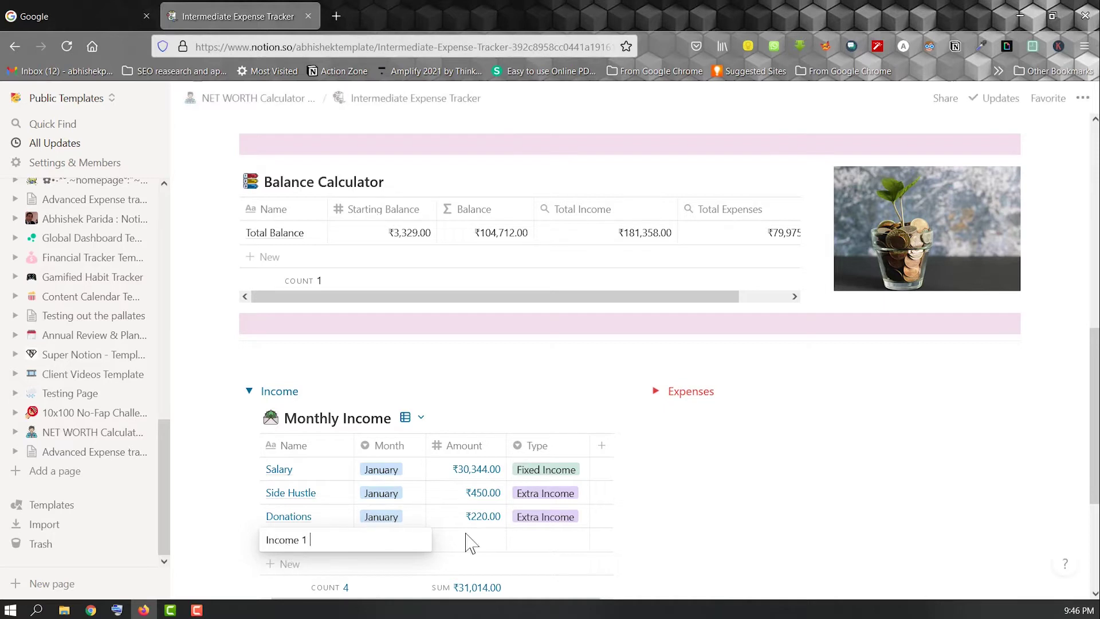
{"action": "key", "text": "Return"}
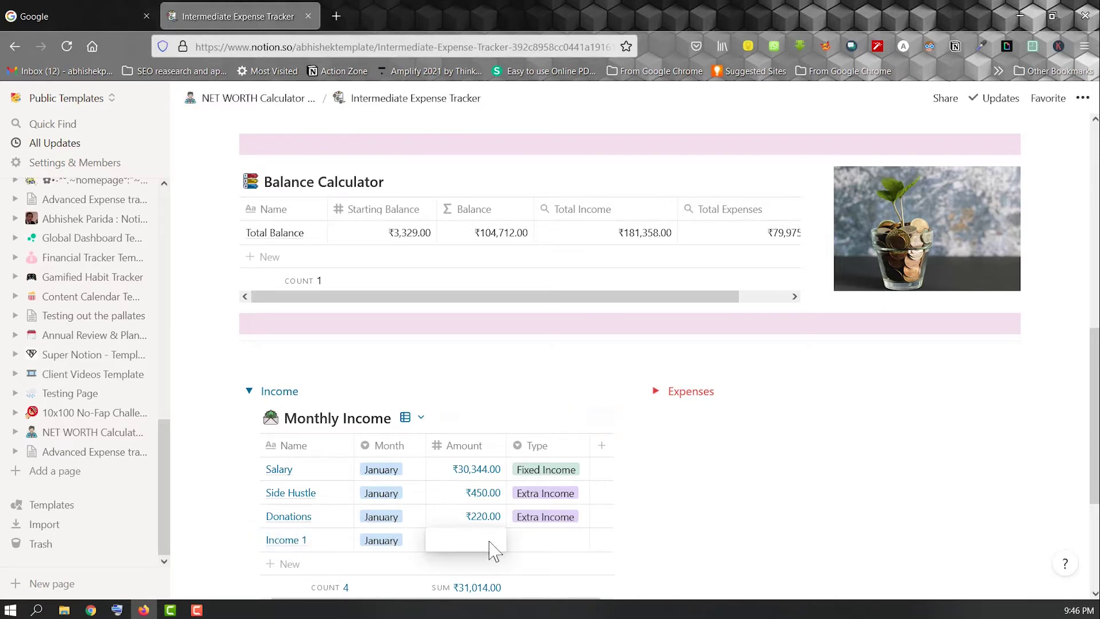
{"action": "type", "text": "1400"}
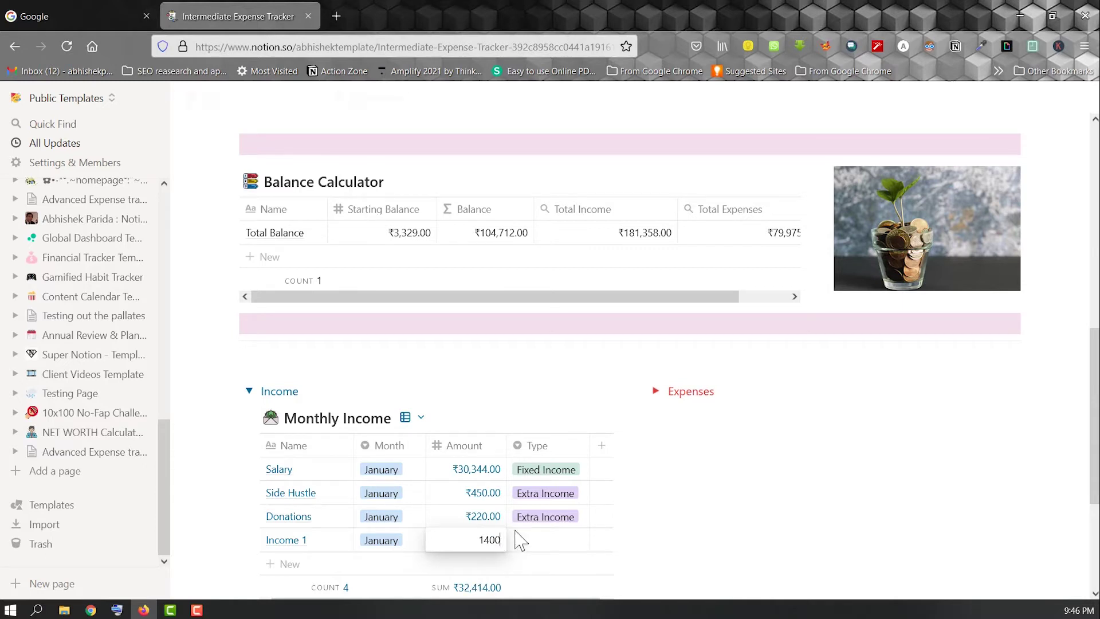
{"action": "key", "text": "Return"}
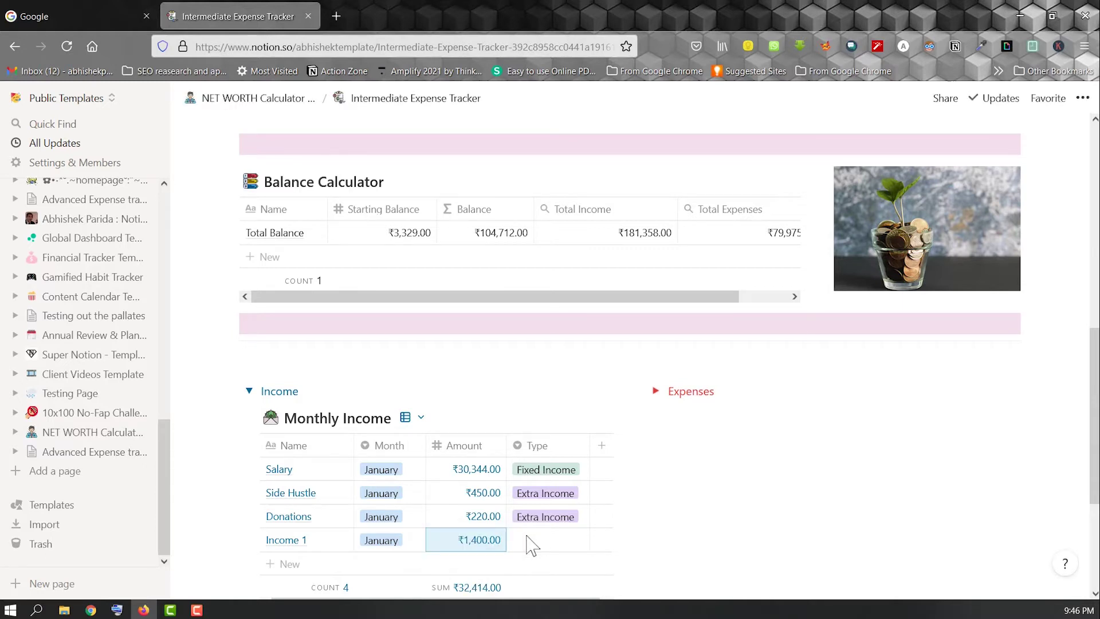
{"action": "left_click", "coordinate": [249, 539]}
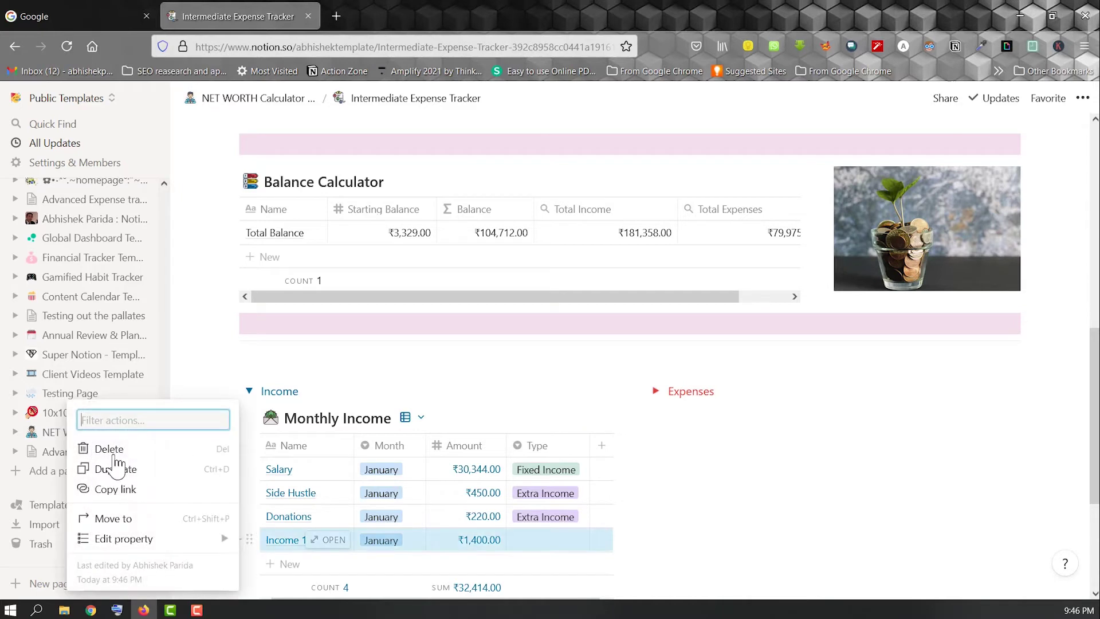
{"action": "left_click", "coordinate": [112, 451]}
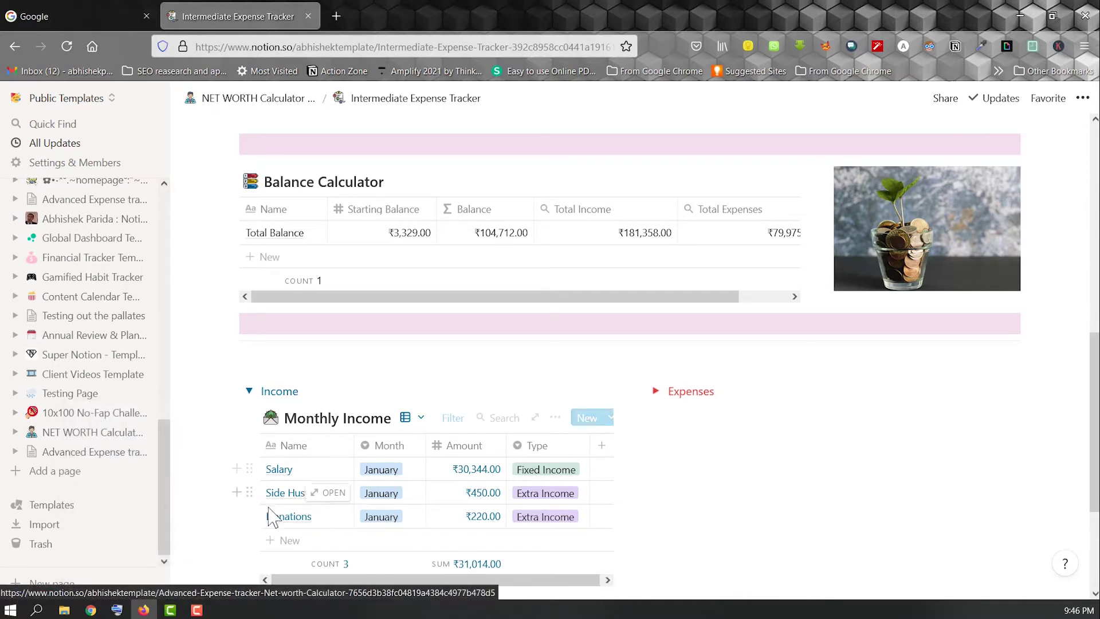
Duplicate the Salary entry in Monthly Income and set the copy's amount to ₹40,344
{"action": "left_click", "coordinate": [251, 471]}
{"action": "left_click", "coordinate": [152, 450]}
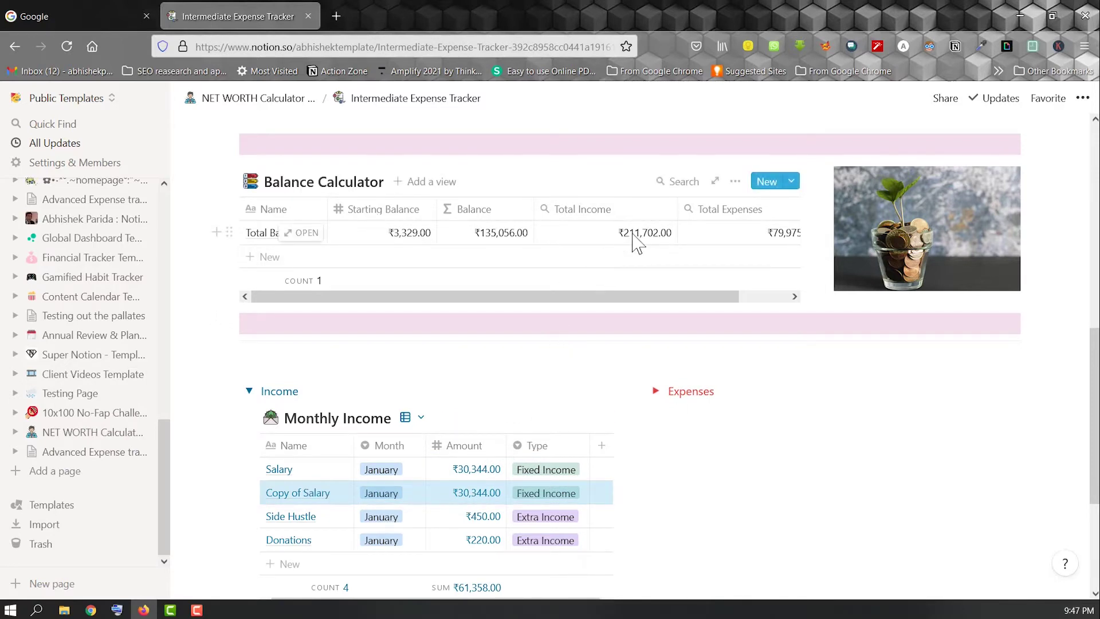
{"action": "left_click", "coordinate": [468, 493]}
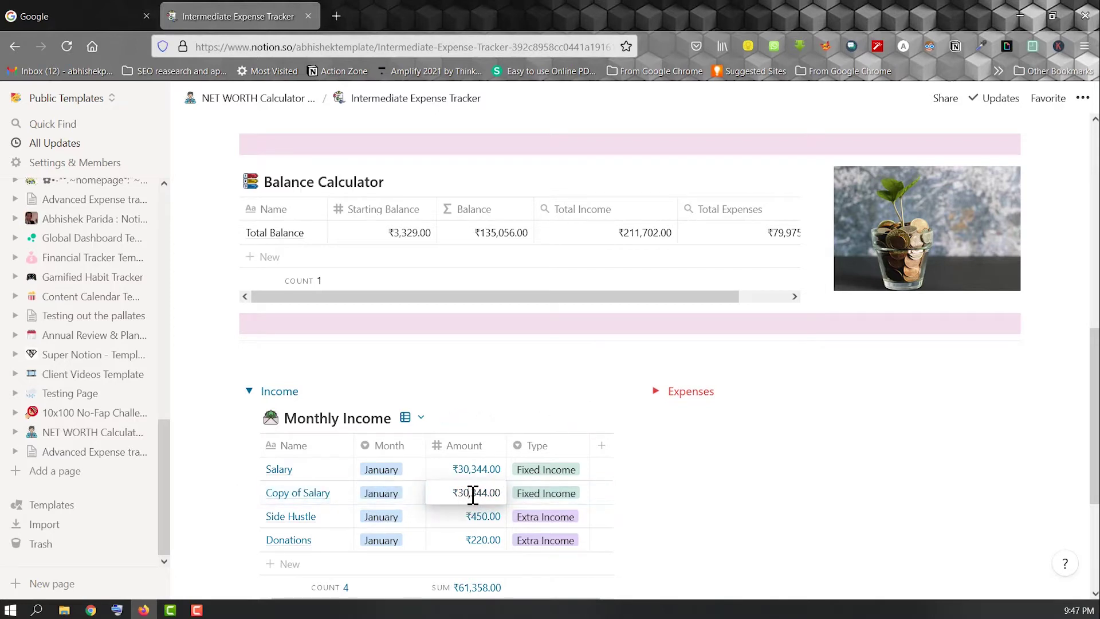
{"action": "key", "text": "BackSpace"}
{"action": "key", "text": "BackSpace"}
{"action": "key", "text": "BackSpace"}
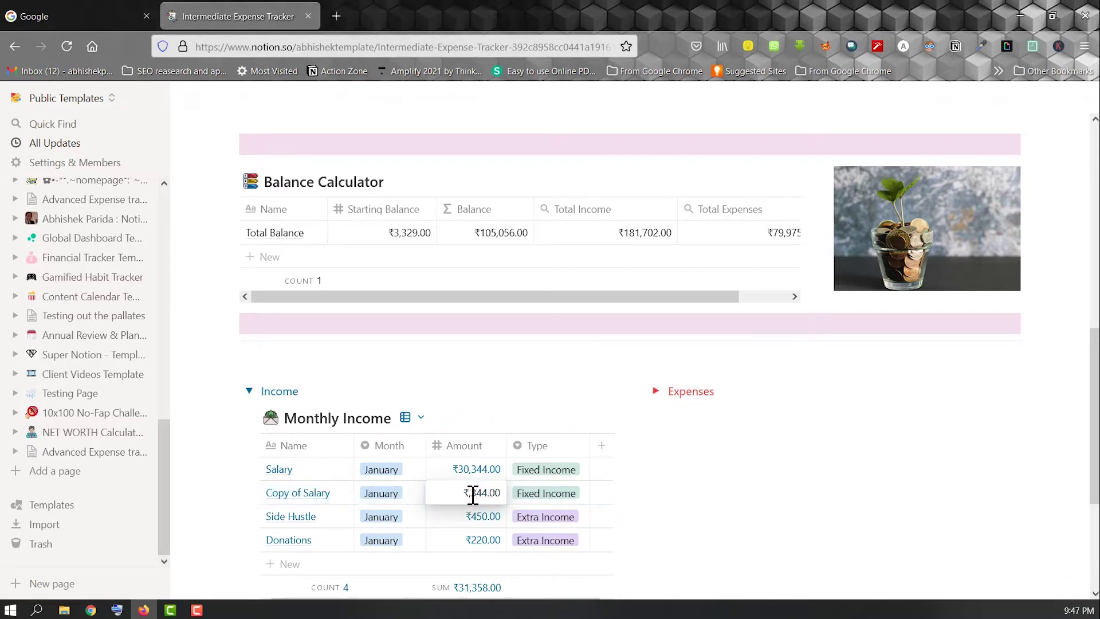
{"action": "type", "text": "40,"}
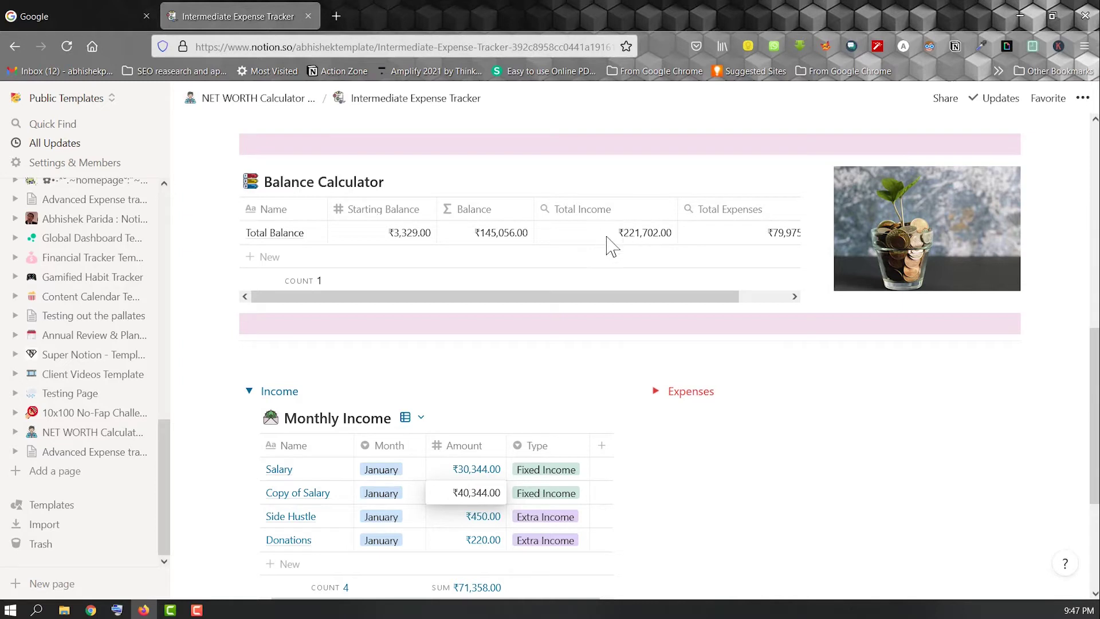
{"action": "key", "text": "Escape"}
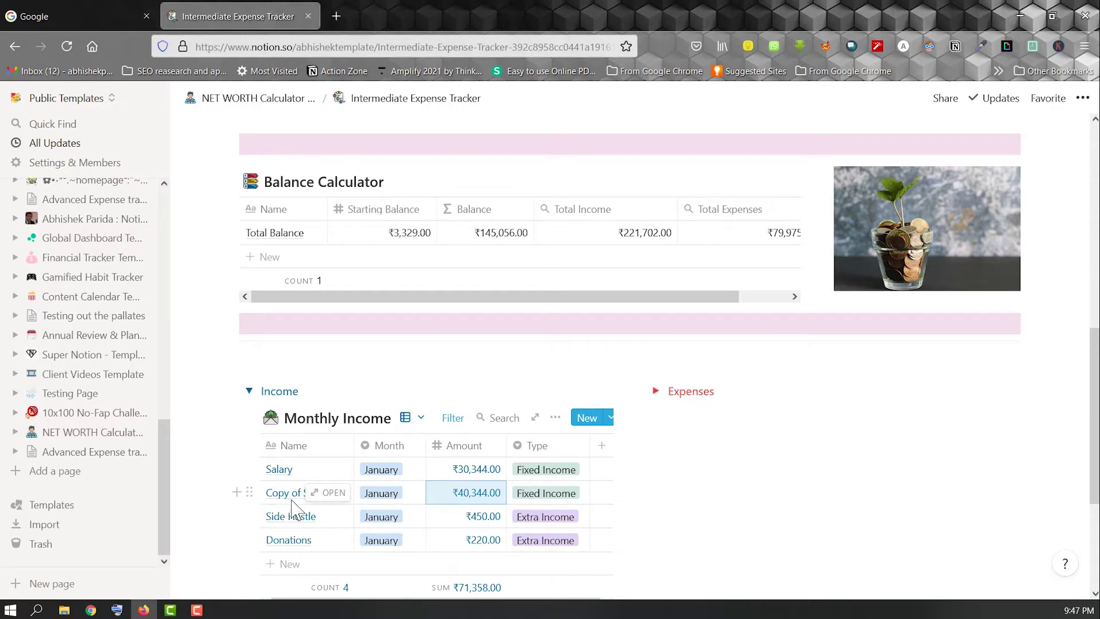
Set the month of the copied salary entry to October and switch Monthly Income to the October view
{"action": "left_click", "coordinate": [388, 496]}
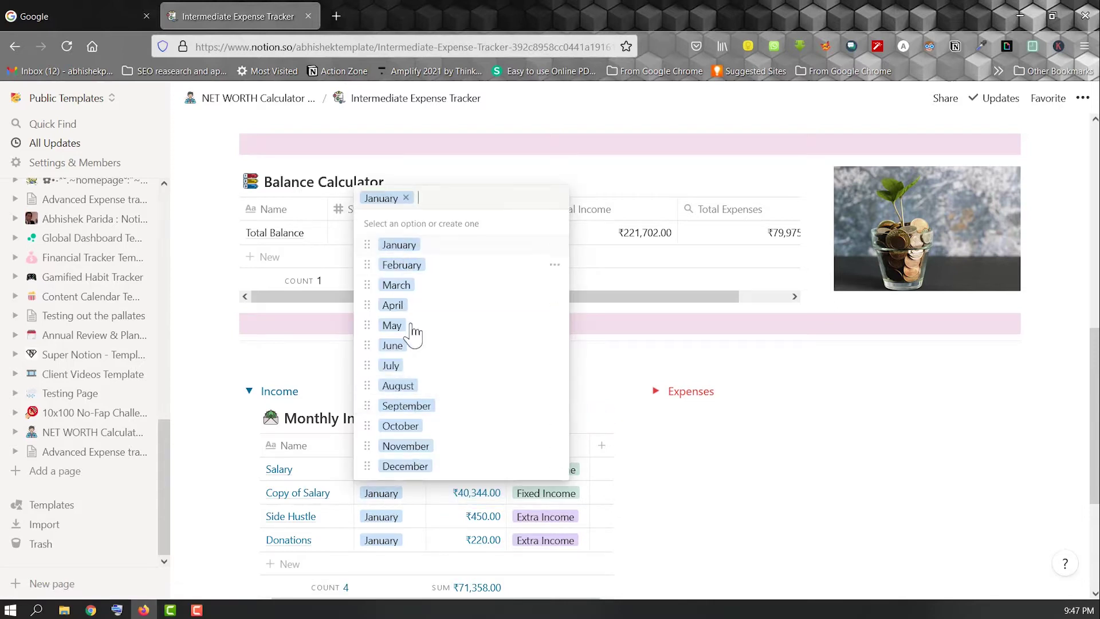
{"action": "left_click", "coordinate": [414, 429]}
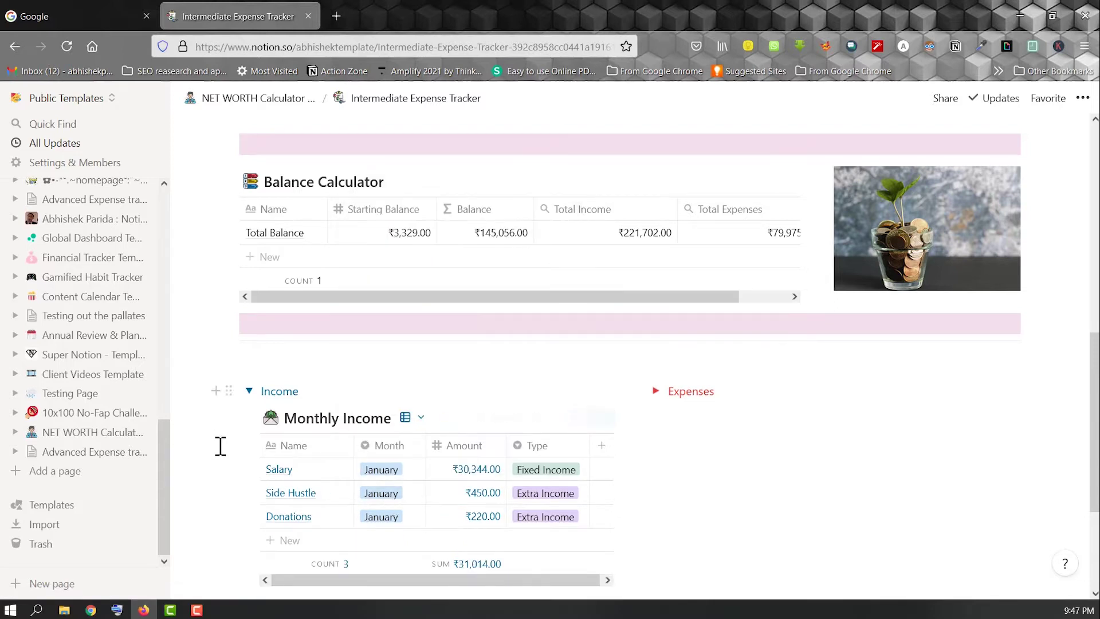
{"action": "left_click", "coordinate": [421, 420]}
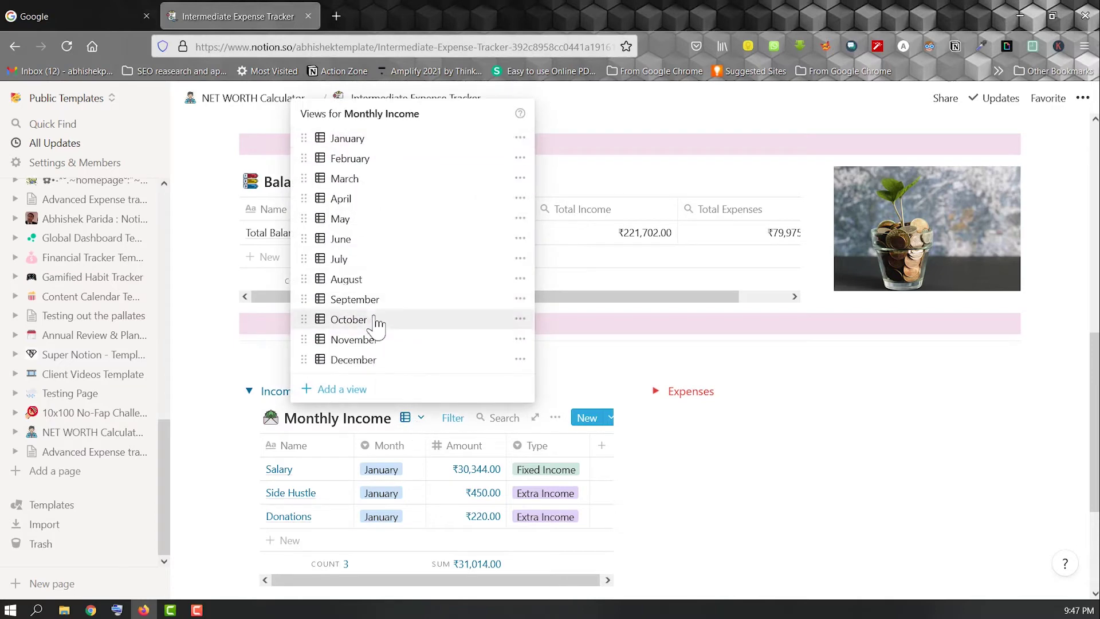
{"action": "left_click", "coordinate": [352, 326]}
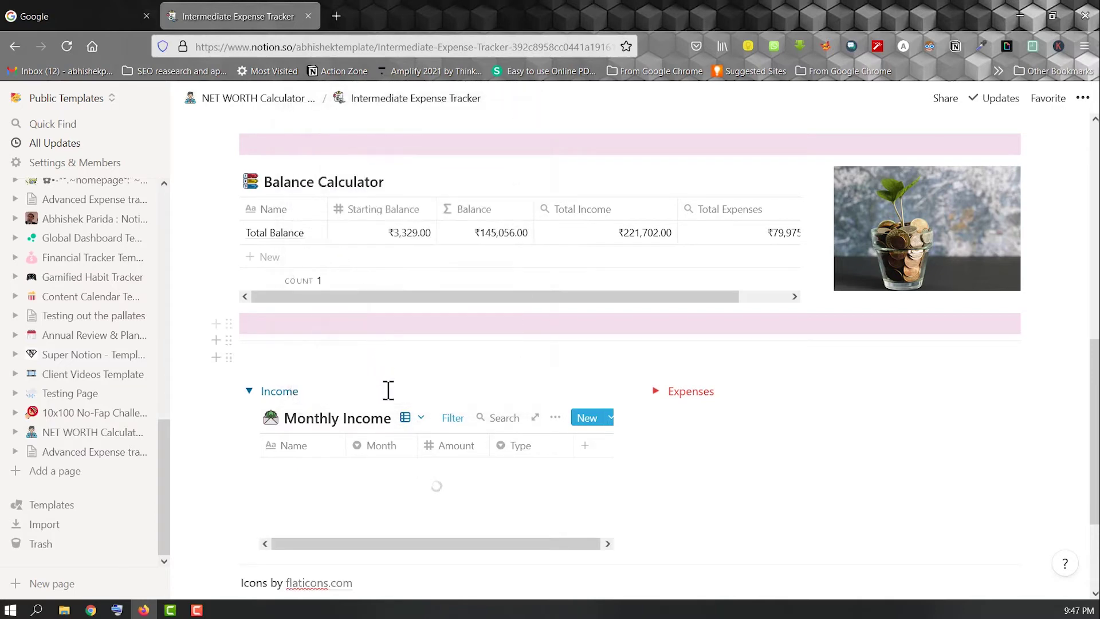
Rename the October income entry as "Salry - october"
{"action": "left_click", "coordinate": [295, 473]}
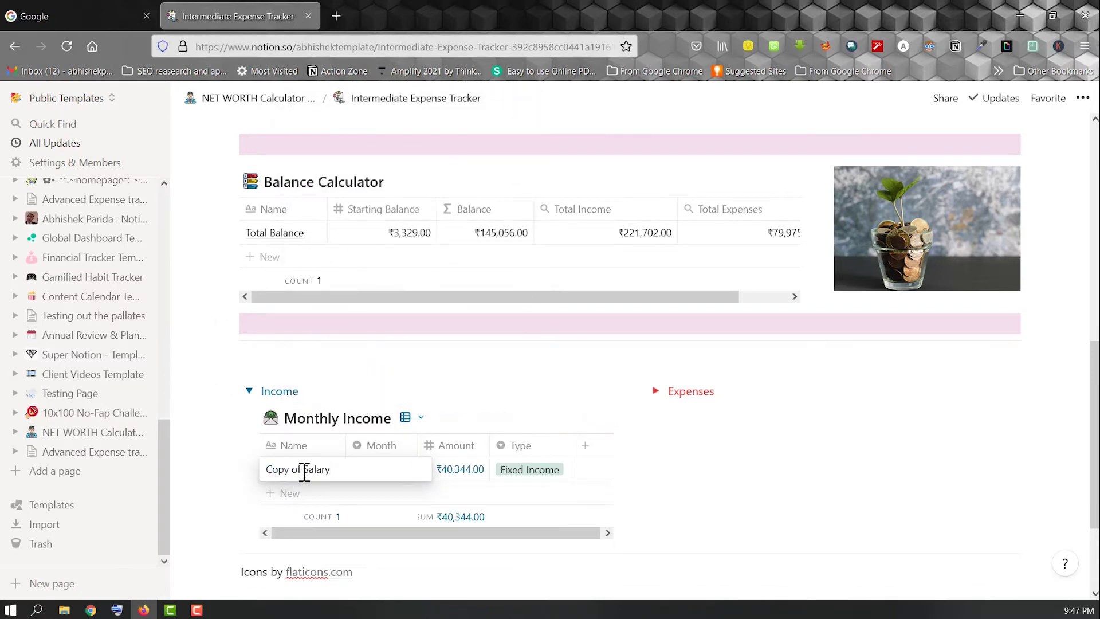
{"action": "left_click_drag", "start_coordinate": [258, 469], "coordinate": [263, 483]}
{"action": "type", "text": "Sal"}
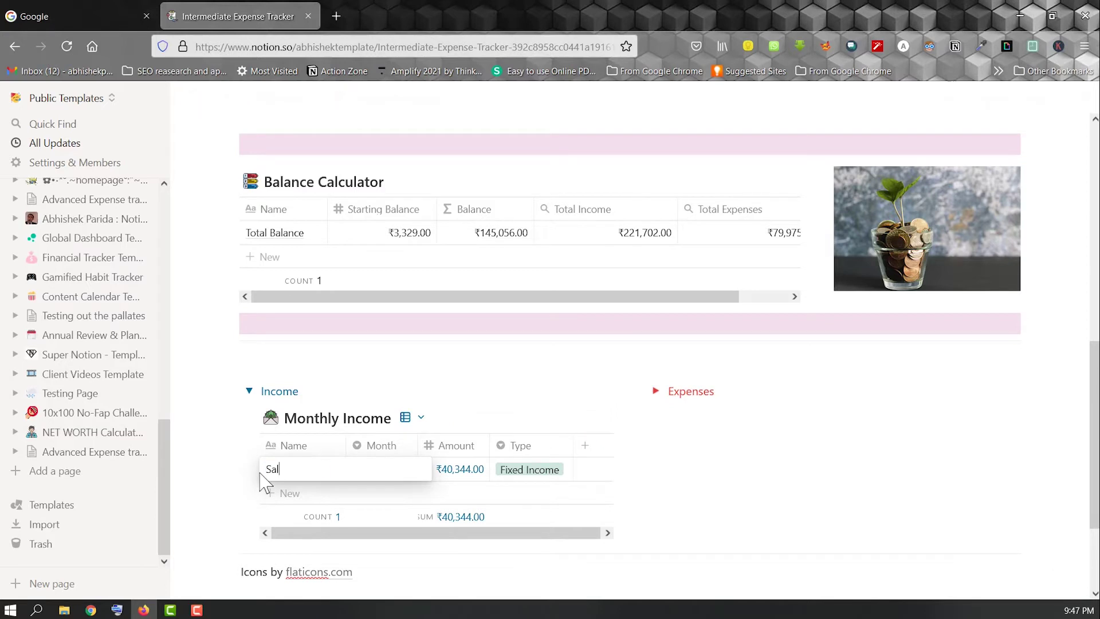
{"action": "type", "text": "ry"}
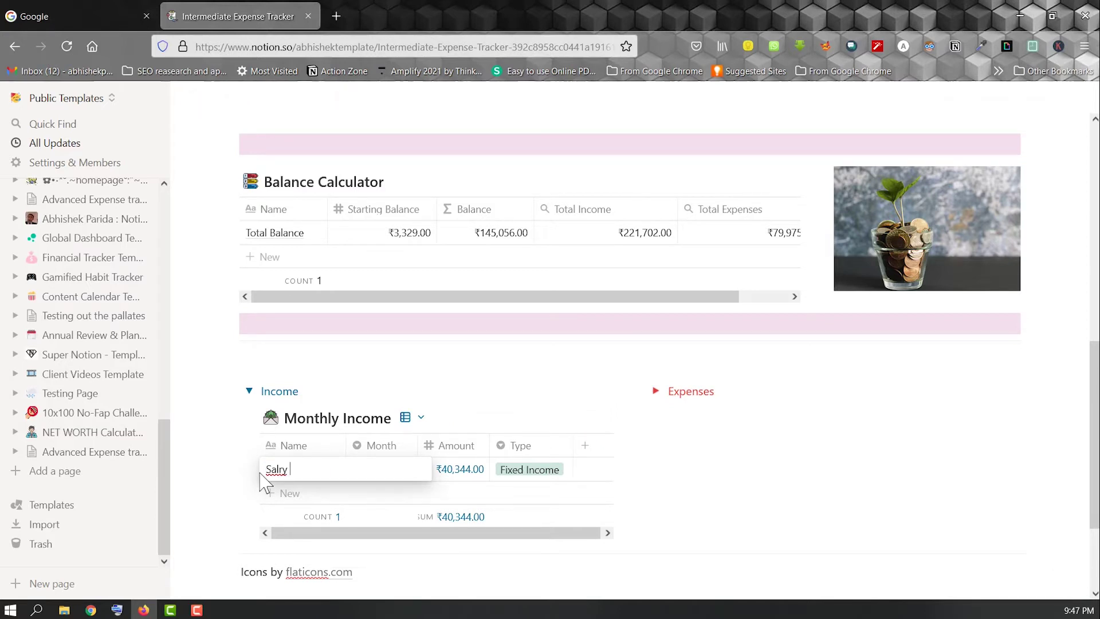
{"action": "type", "text": " - october"}
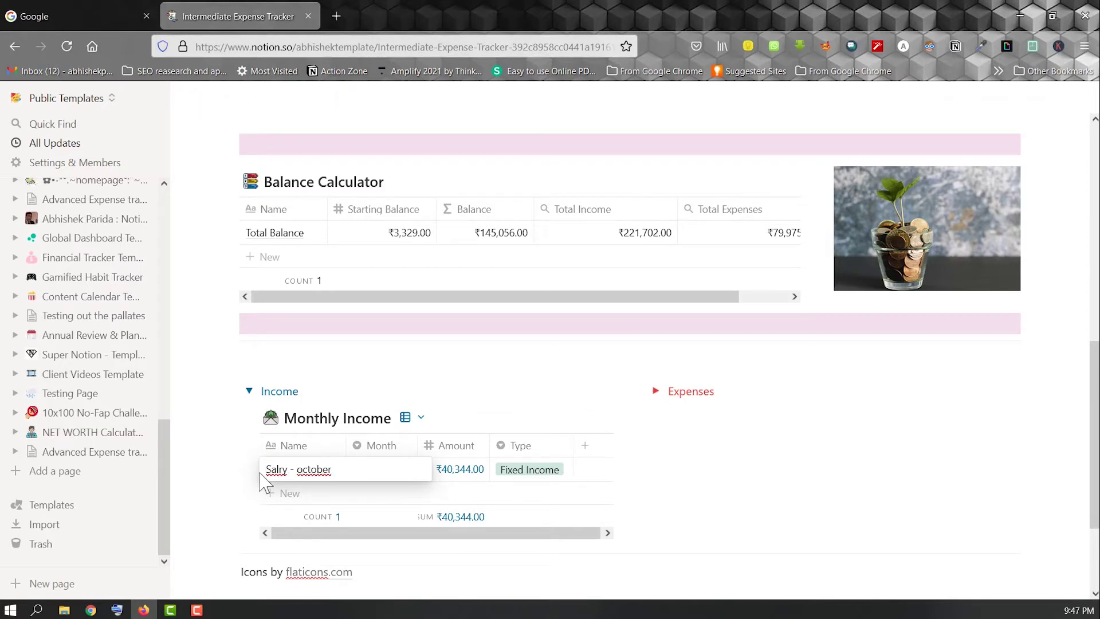
{"action": "key", "text": "Escape"}
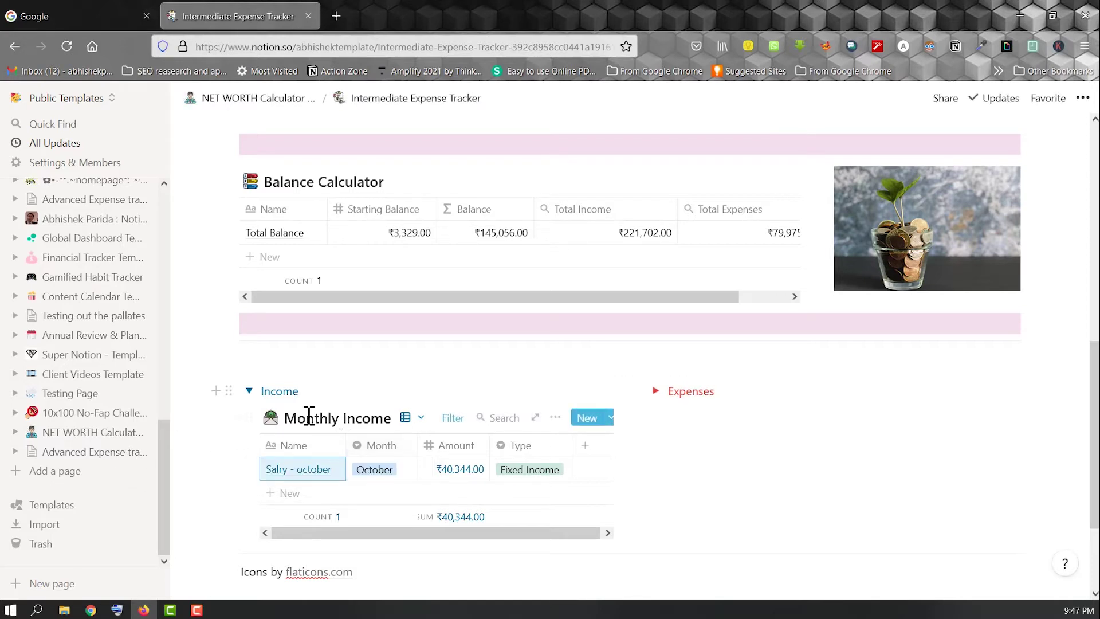
Collapse the Income section and expand Expenses with the Monthly Expenses table in its January view
{"action": "left_click", "coordinate": [250, 392]}
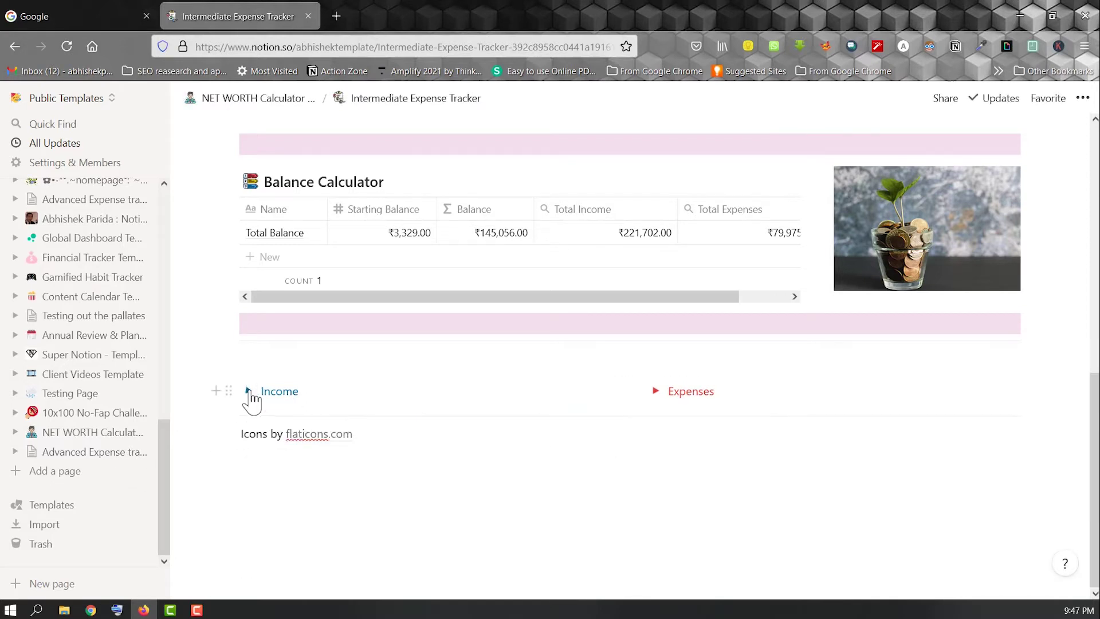
{"action": "left_click", "coordinate": [657, 393]}
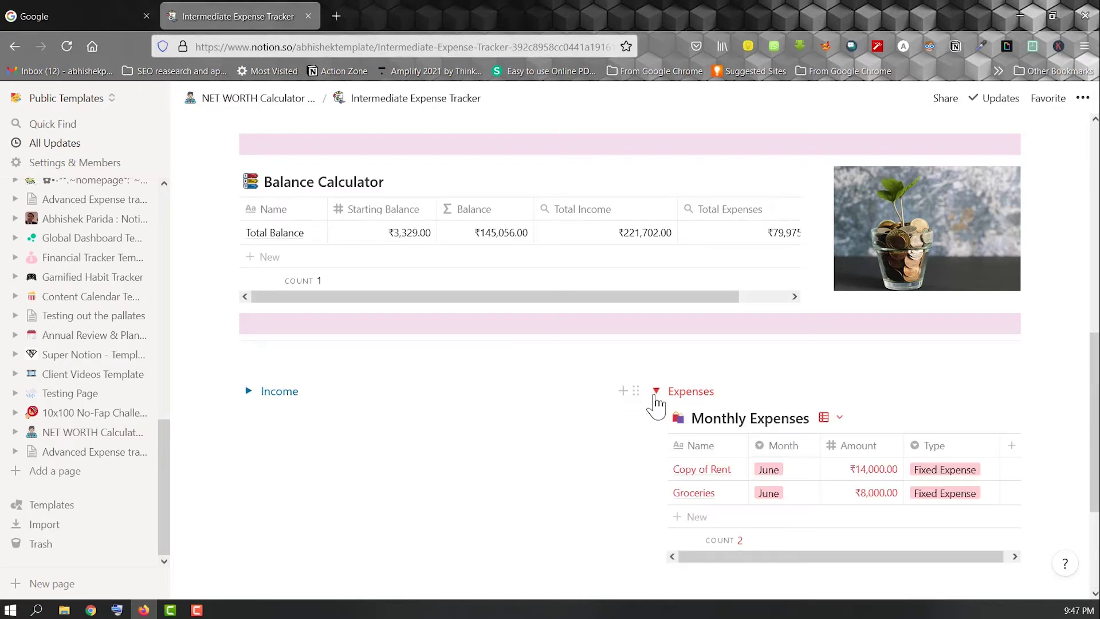
{"action": "left_click", "coordinate": [839, 418]}
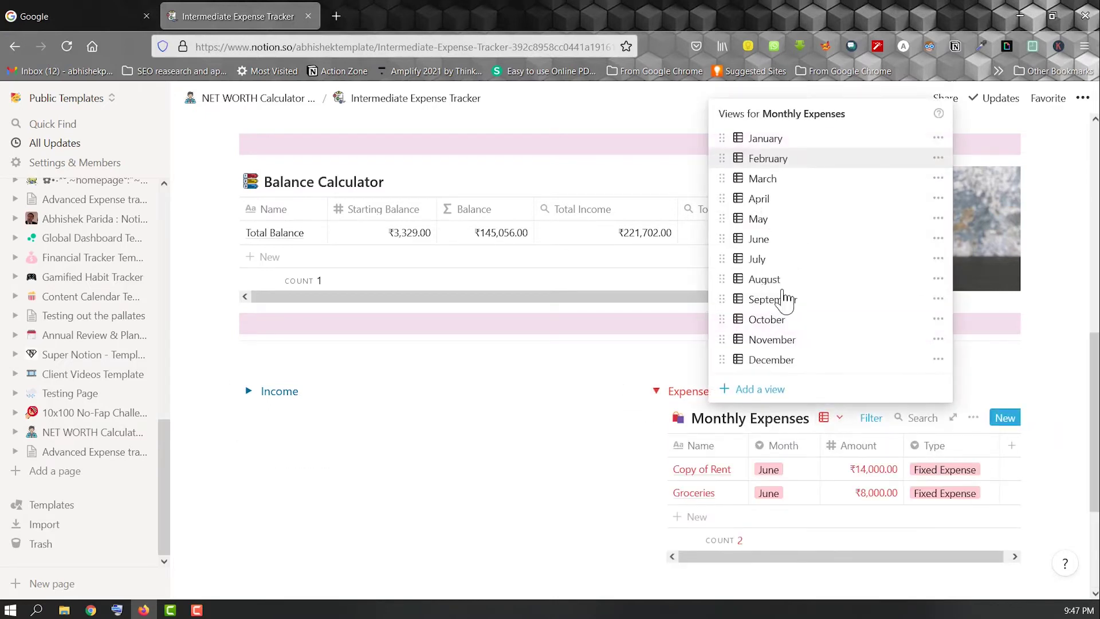
{"action": "left_click", "coordinate": [768, 141]}
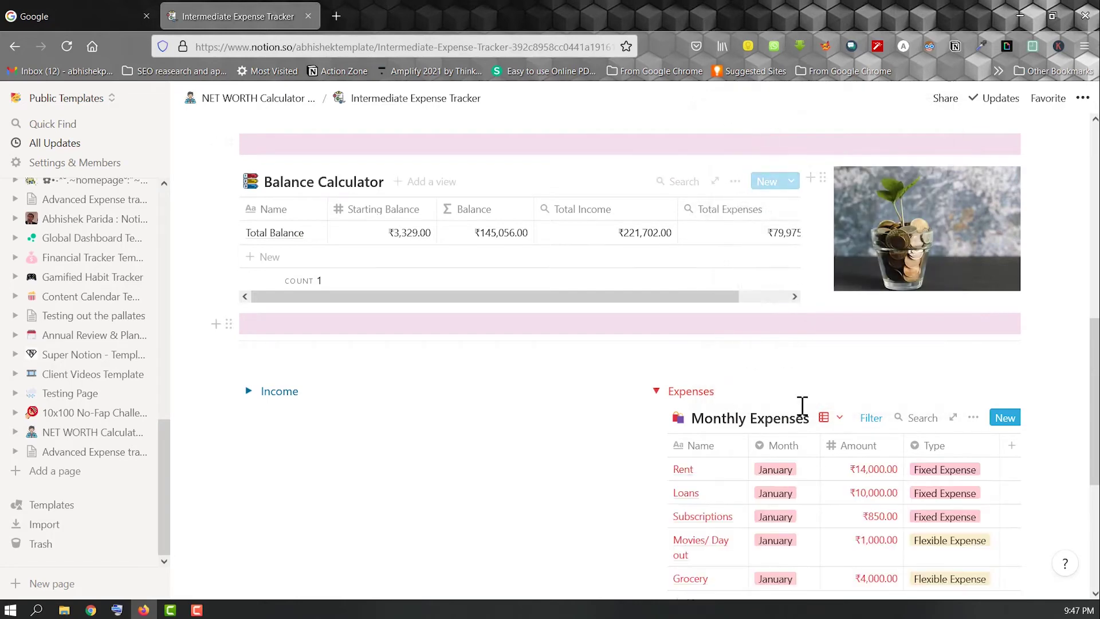
Duplicate the Grocery entry in January's Monthly Expenses and rename the copy as "Only Fans"
{"action": "scroll", "coordinate": [802, 406], "scroll_direction": "down", "scroll_amount": 2}
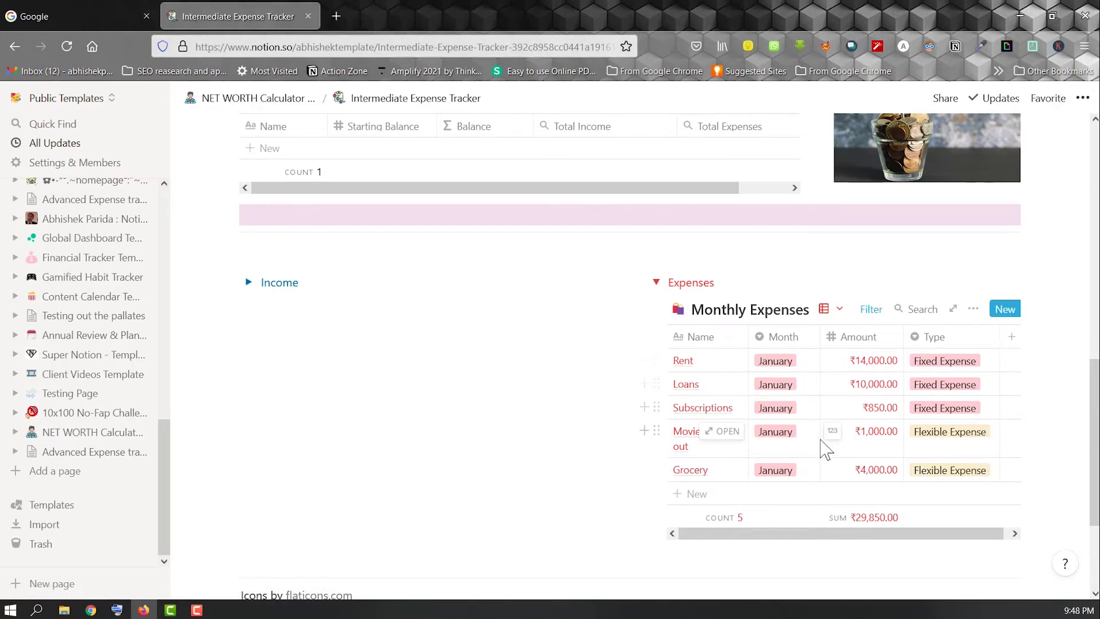
{"action": "scroll", "coordinate": [679, 427], "scroll_direction": "down", "scroll_amount": 2}
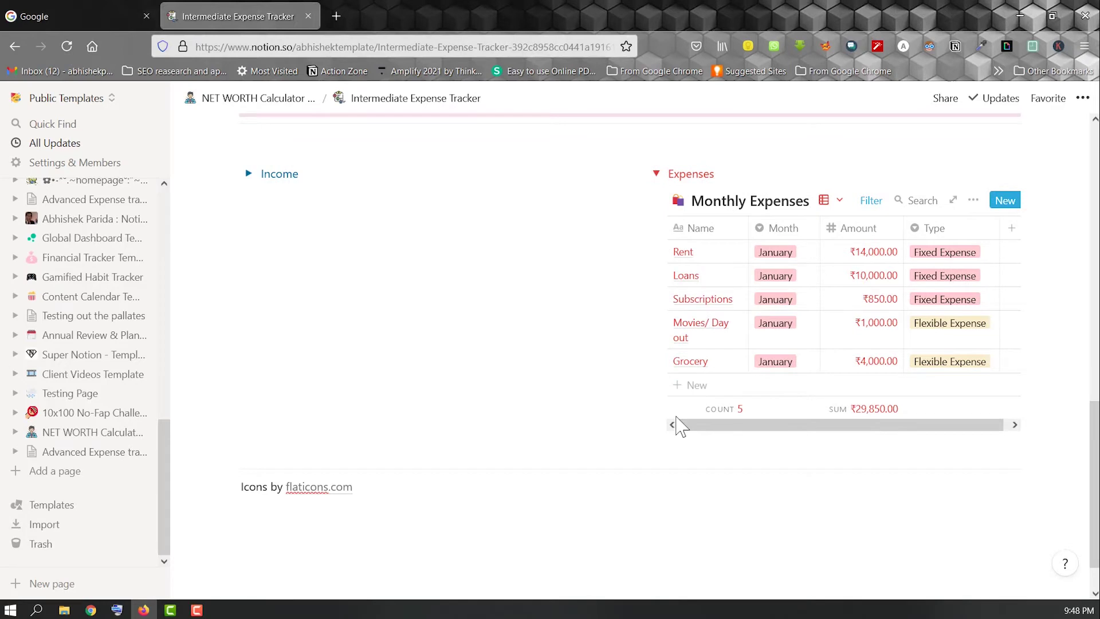
{"action": "left_click", "coordinate": [657, 360]}
{"action": "left_click", "coordinate": [551, 328]}
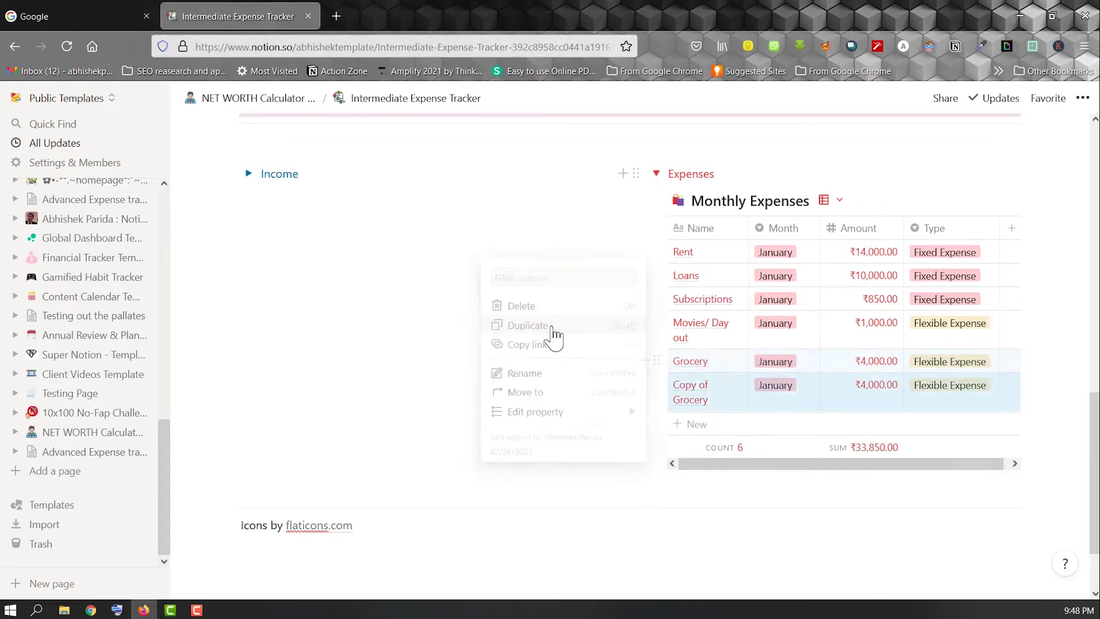
{"action": "left_click", "coordinate": [702, 408]}
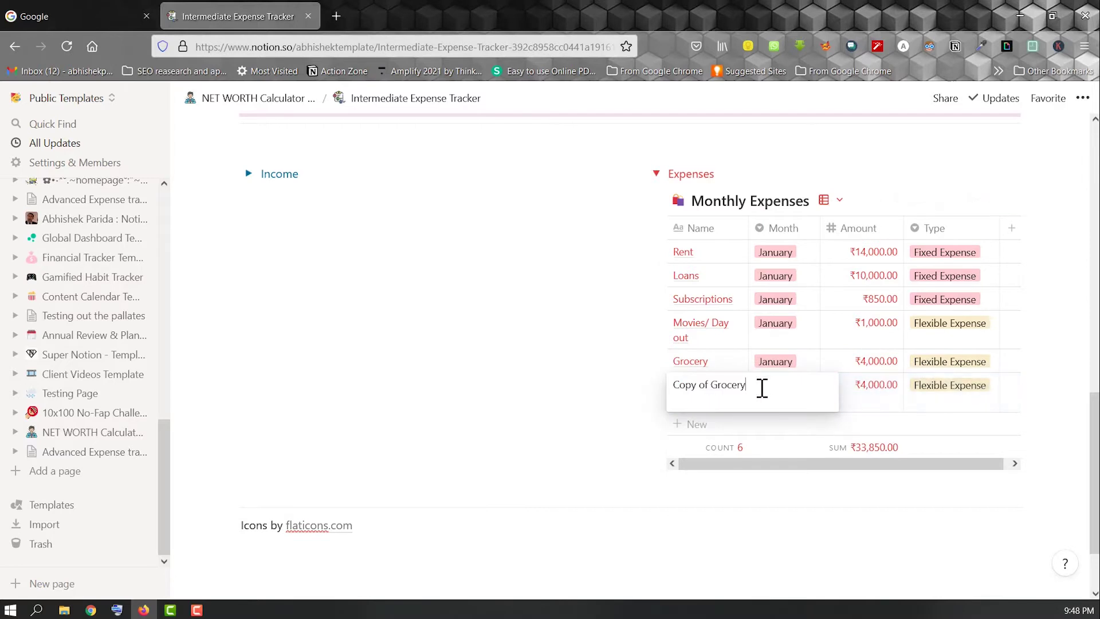
{"action": "left_click_drag", "start_coordinate": [678, 391], "coordinate": [739, 389]}
{"action": "type", "text": "Only Fans"}
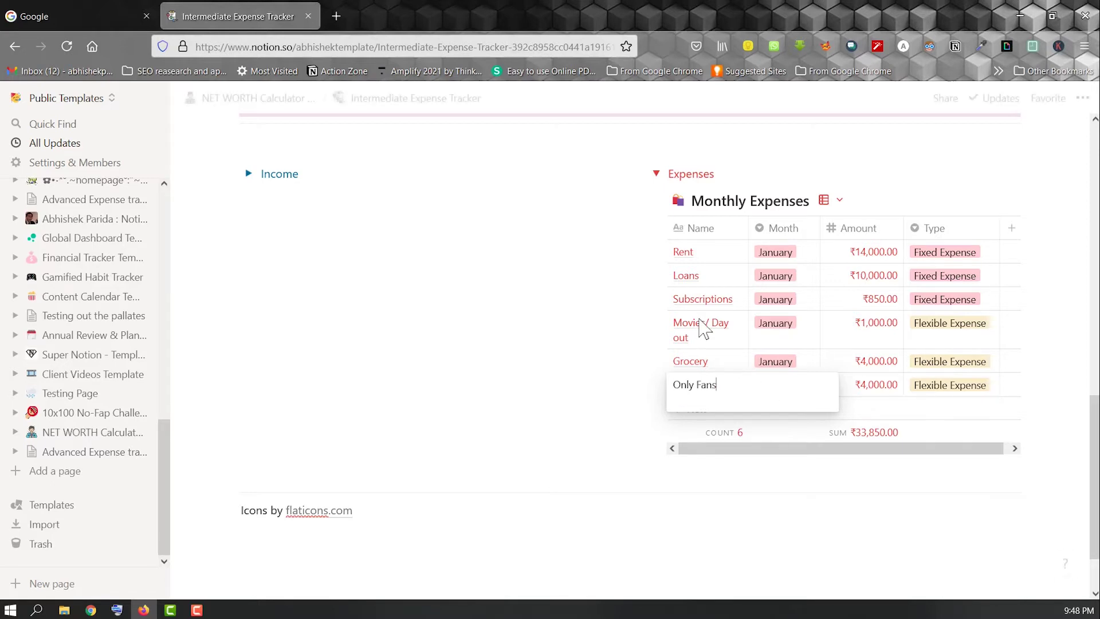
Set the amount of the Only Fans expense to 10000
{"action": "left_click", "coordinate": [872, 385]}
{"action": "left_click_drag", "start_coordinate": [872, 385], "coordinate": [885, 385]}
{"action": "type", "text": "10000"}
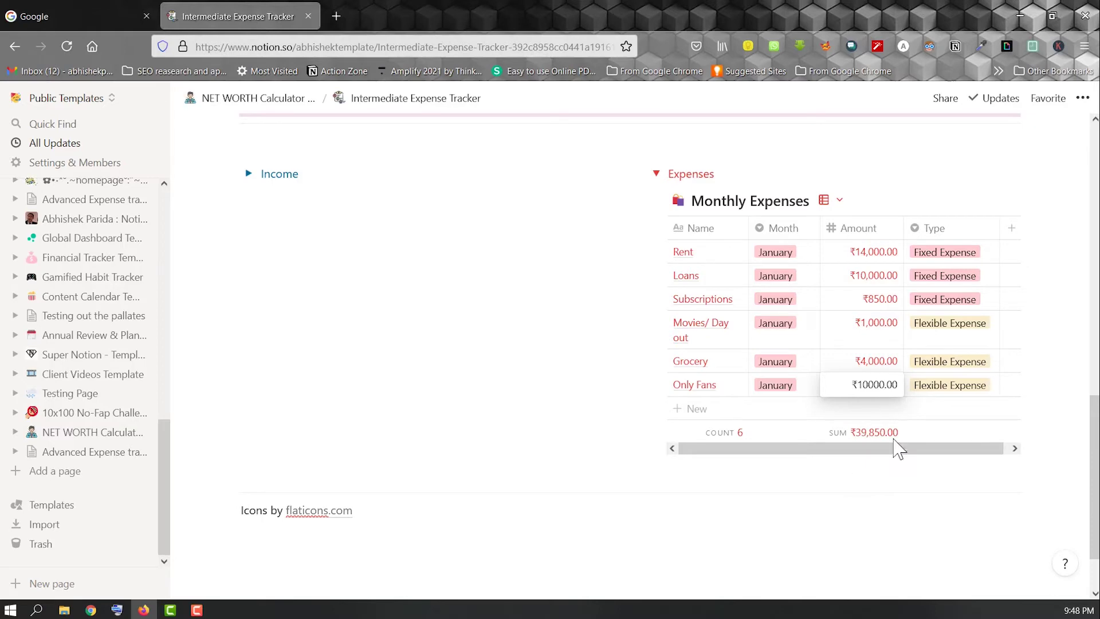
Set the Only Fans expense amount to 11000 and check Total Expenses in the Balance Calculator
{"action": "key", "text": "Escape"}
{"action": "scroll", "coordinate": [732, 430], "scroll_direction": "up", "scroll_amount": 5}
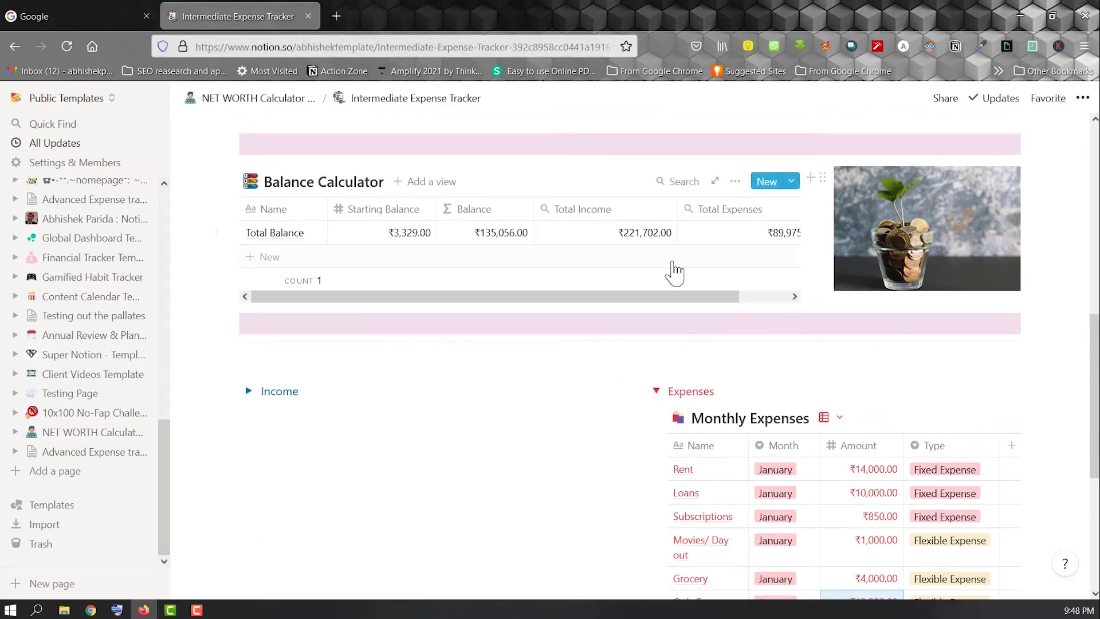
{"action": "scroll", "coordinate": [727, 238], "scroll_direction": "right", "scroll_amount": 2}
{"action": "scroll", "coordinate": [739, 269], "scroll_direction": "down", "scroll_amount": 4}
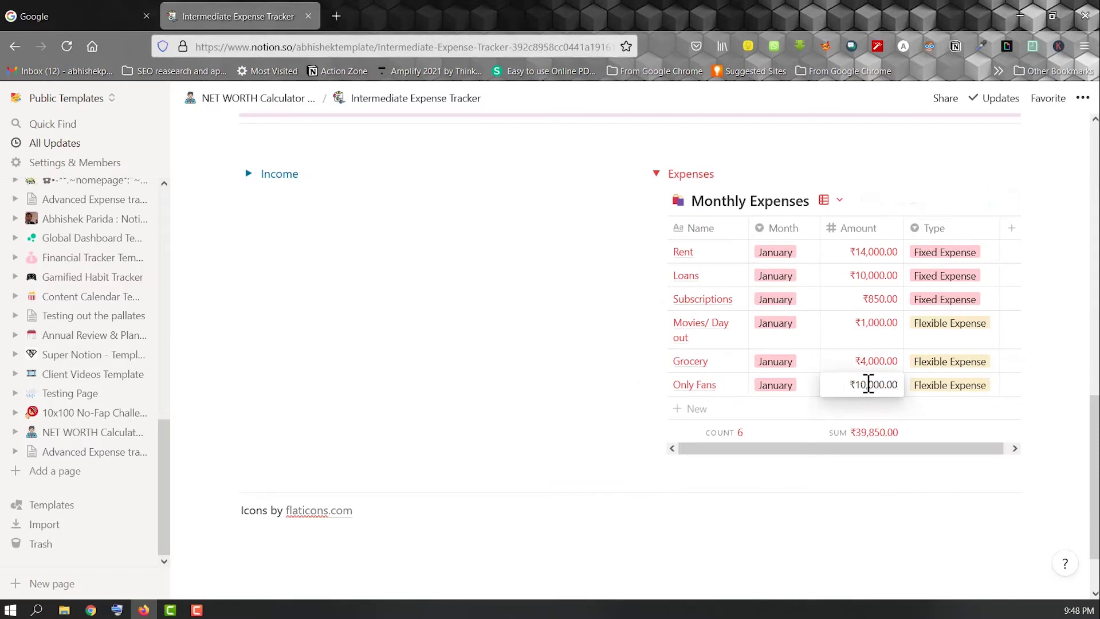
{"action": "scroll", "coordinate": [872, 167], "scroll_direction": "up", "scroll_amount": 5}
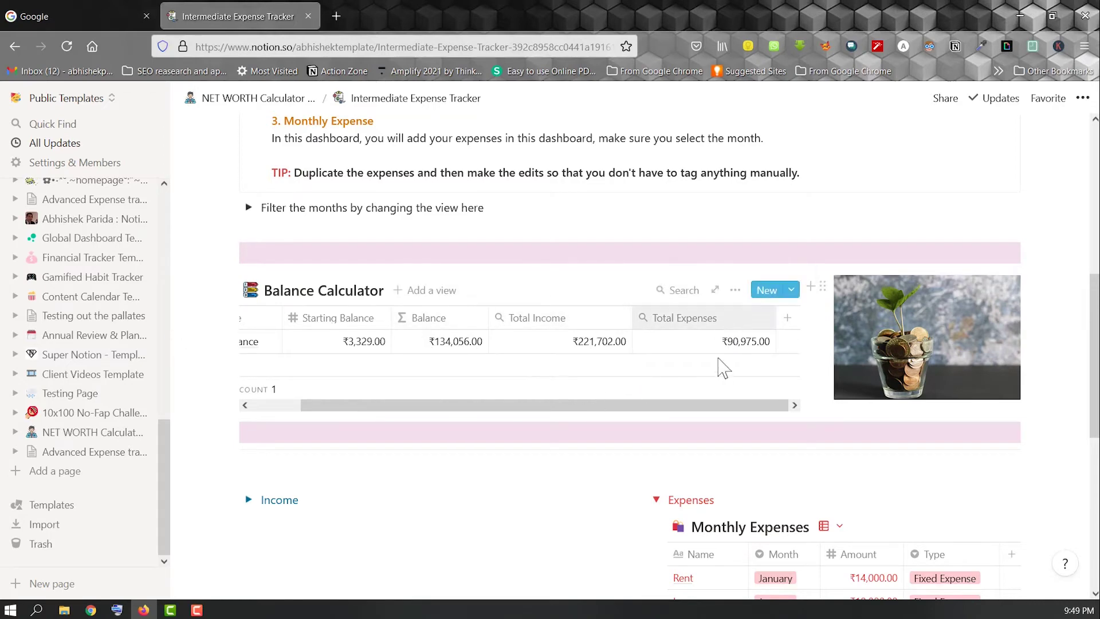
Look at the April and March views of the Monthly Expenses table
{"action": "scroll", "coordinate": [687, 327], "scroll_direction": "down", "scroll_amount": 4}
{"action": "left_click", "coordinate": [839, 310]}
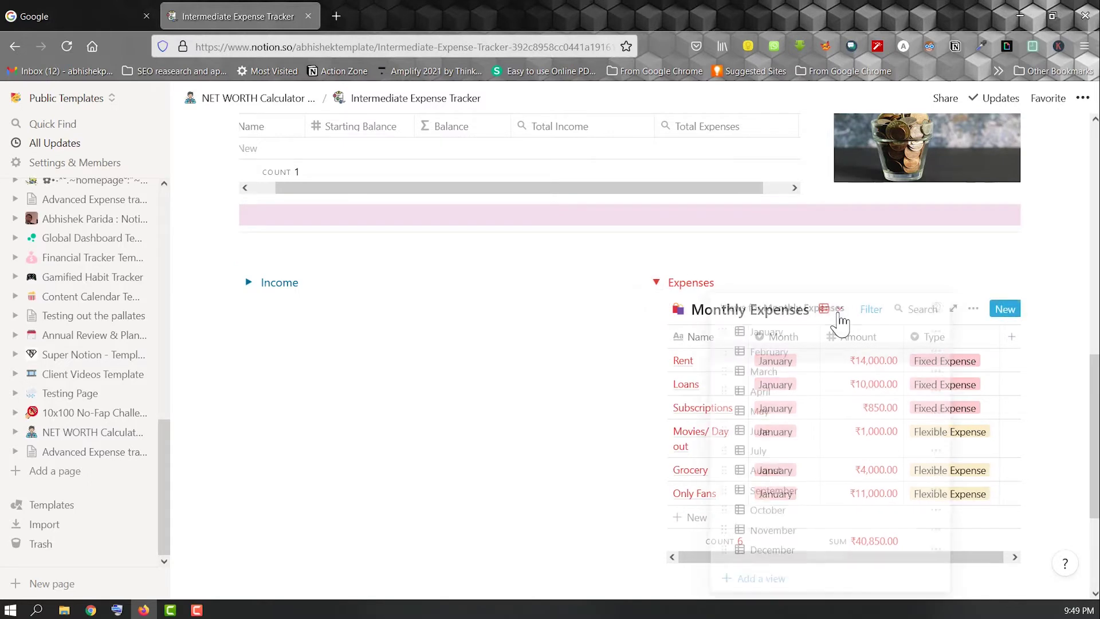
{"action": "left_click", "coordinate": [789, 395]}
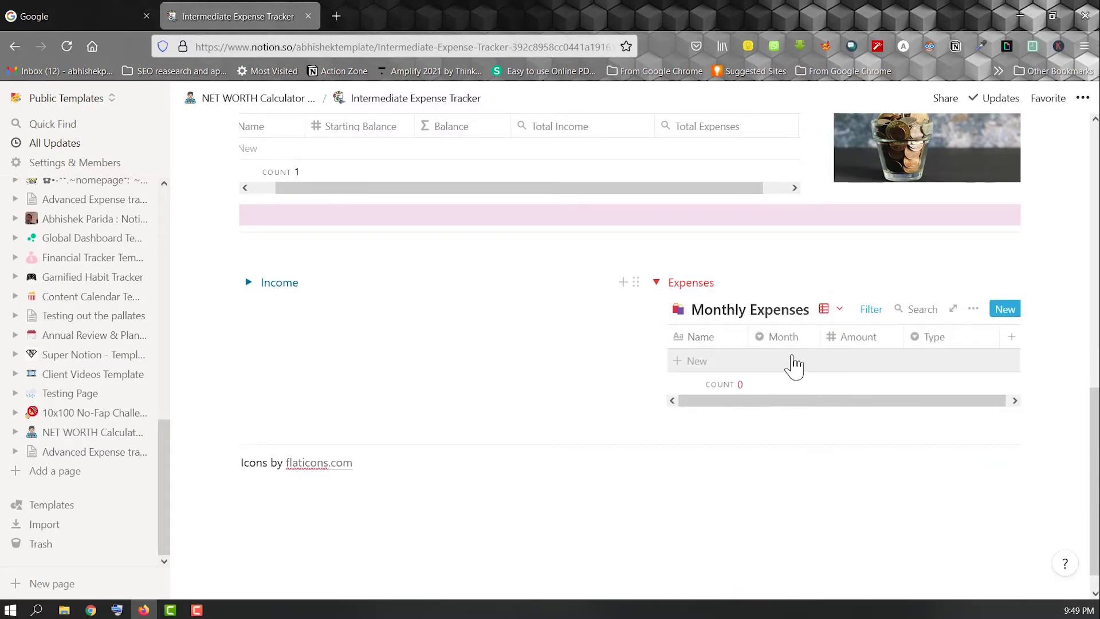
{"action": "left_click", "coordinate": [840, 310]}
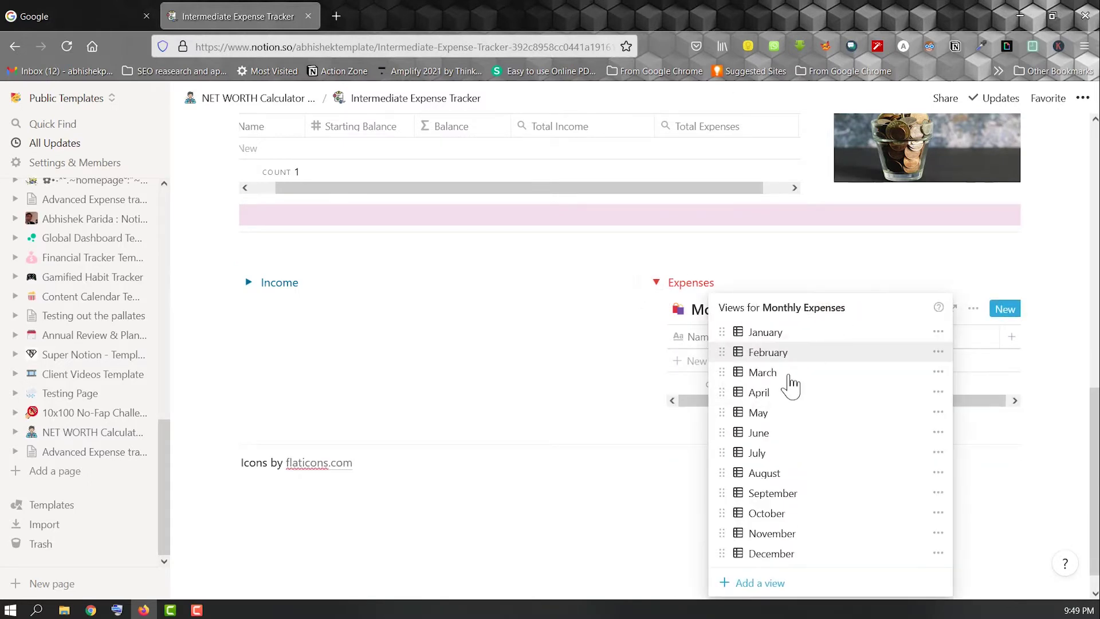
{"action": "left_click", "coordinate": [789, 375]}
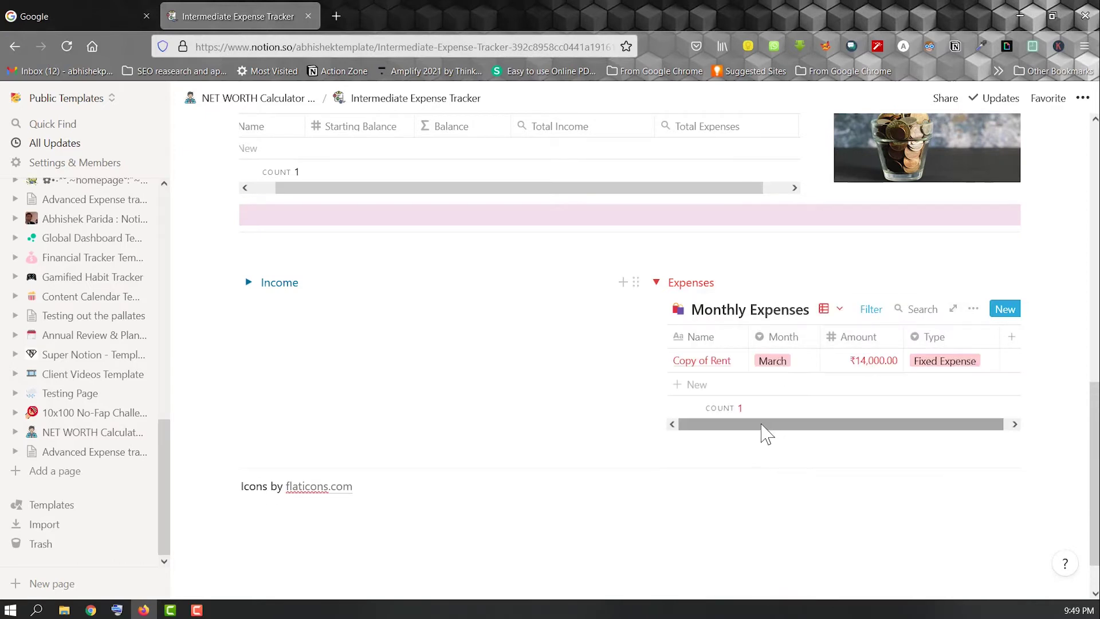
Open the Advanced Expense tracker + Net worth Calculator page and expand its Loans section
{"action": "scroll", "coordinate": [882, 376], "scroll_direction": "up", "scroll_amount": 4}
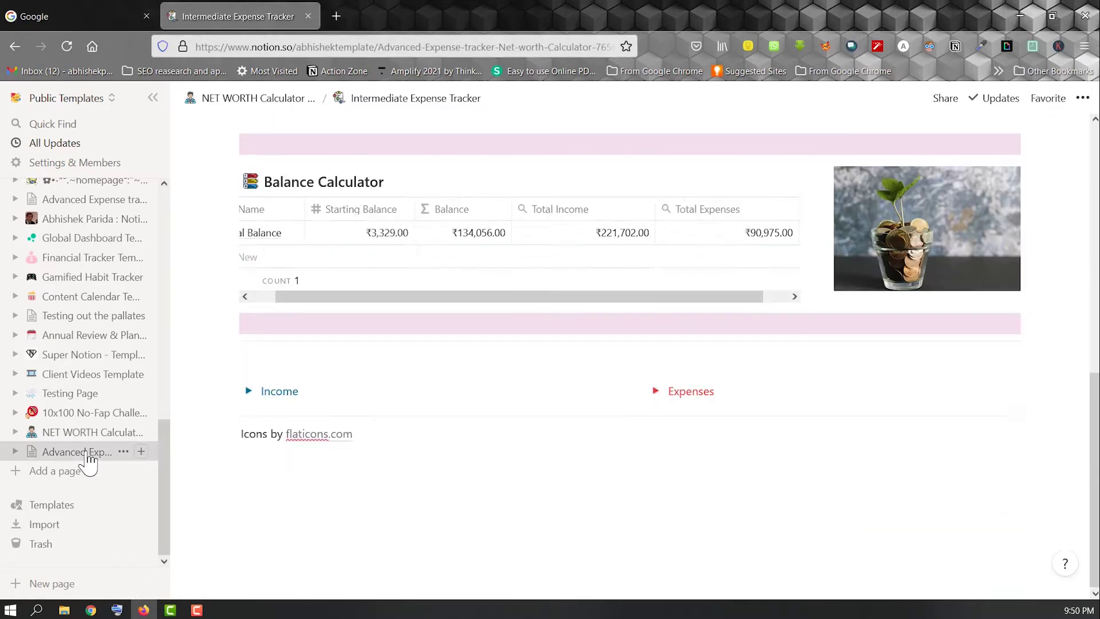
{"action": "left_click", "coordinate": [74, 452]}
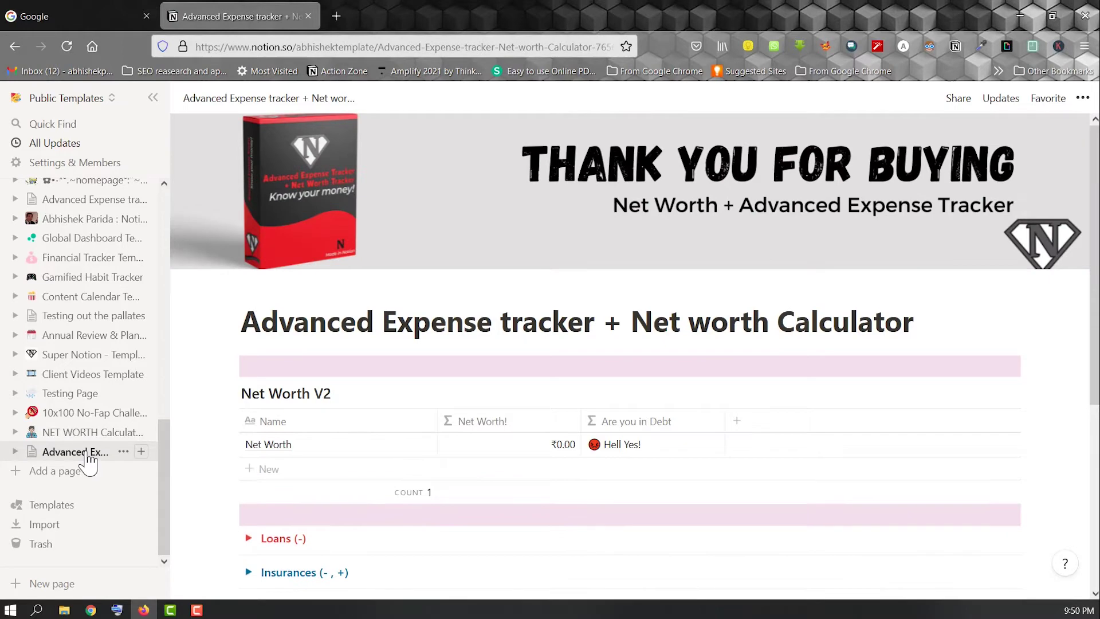
{"action": "scroll", "coordinate": [450, 431], "scroll_direction": "down", "scroll_amount": 2}
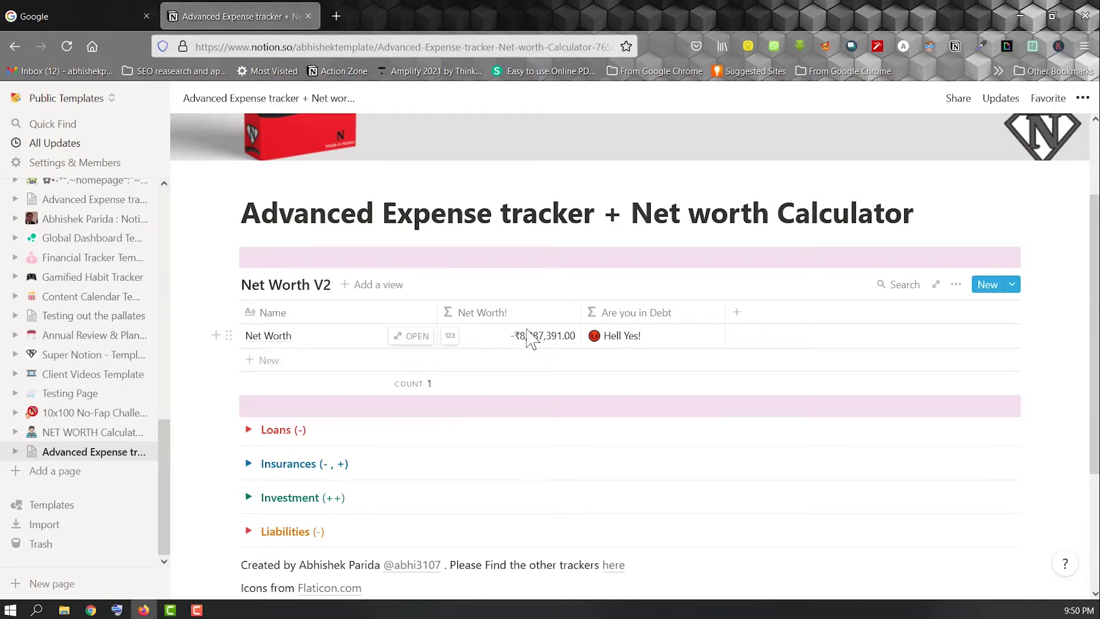
{"action": "scroll", "coordinate": [247, 327], "scroll_direction": "down", "scroll_amount": 2}
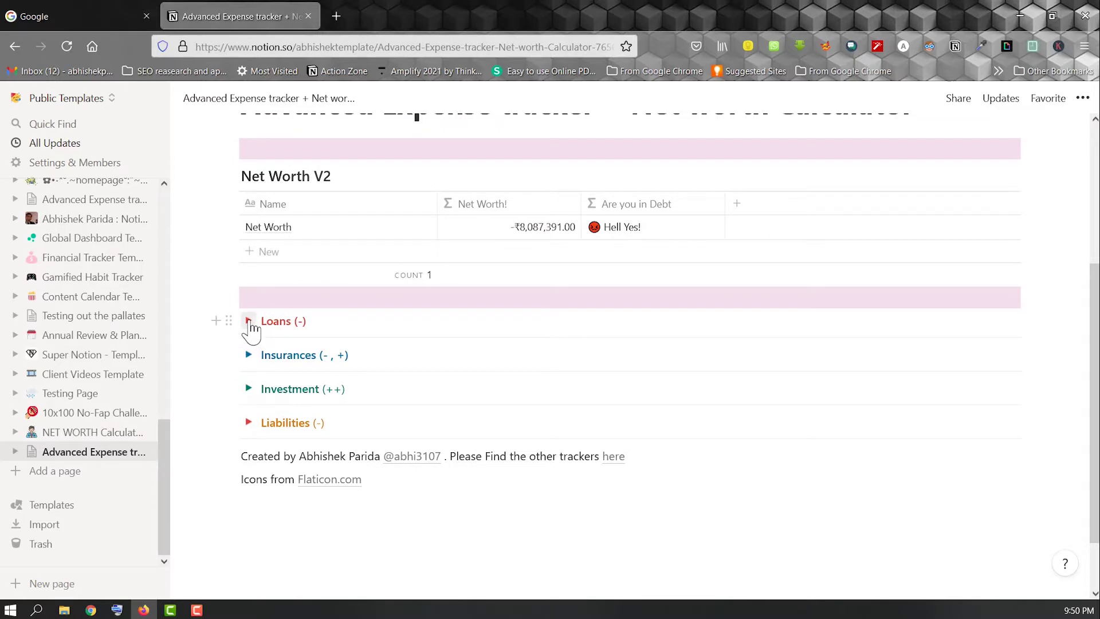
{"action": "left_click", "coordinate": [248, 322]}
{"action": "scroll", "coordinate": [276, 367], "scroll_direction": "down", "scroll_amount": 2}
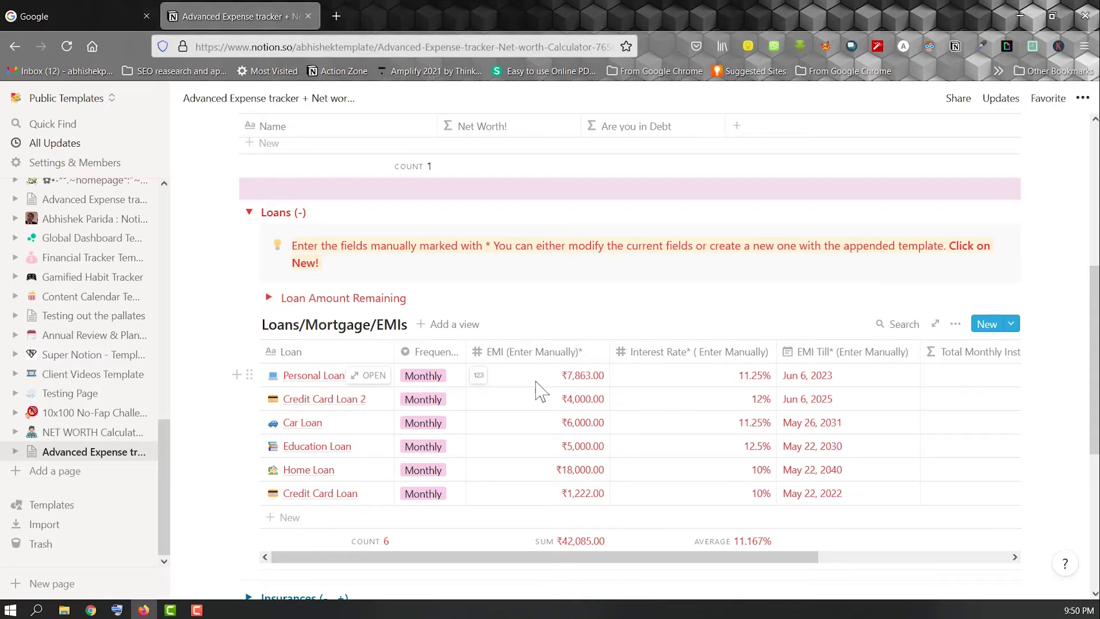
Check the frequency options, EMI and EMI Till date of the Personal Loan in the Loans/Mortgage/EMIs table
{"action": "left_click", "coordinate": [423, 378]}
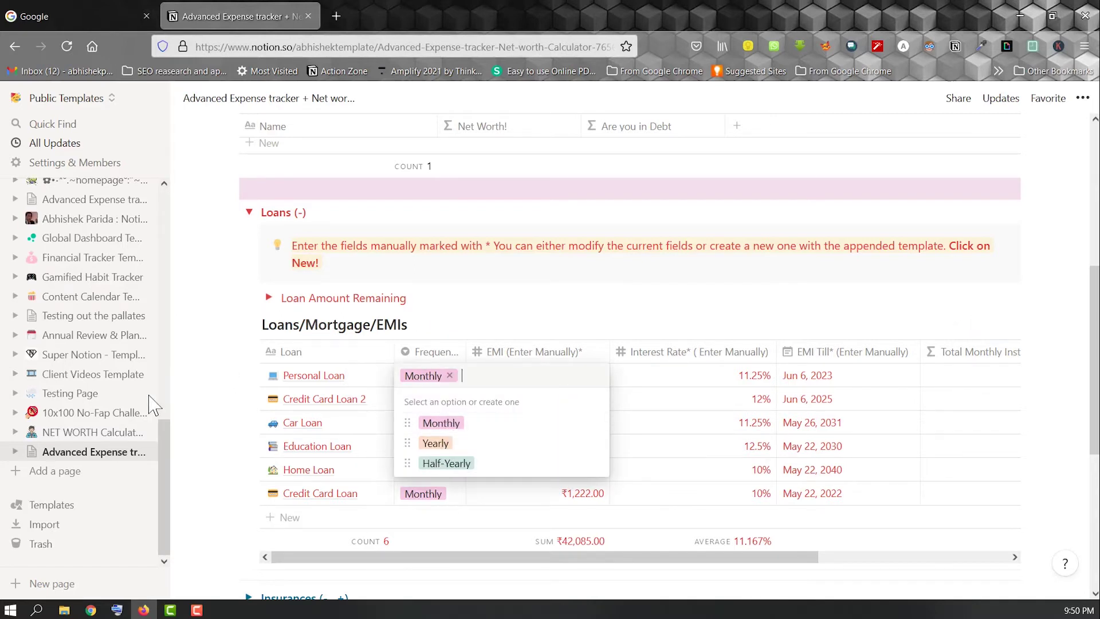
{"action": "left_click", "coordinate": [198, 402]}
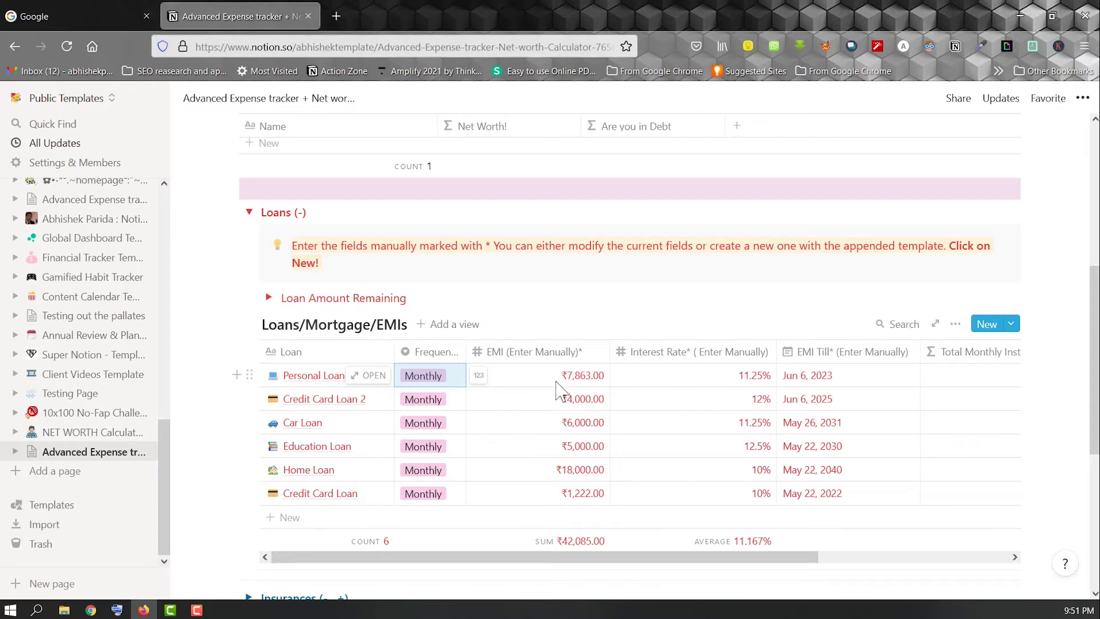
{"action": "key", "text": "Right"}
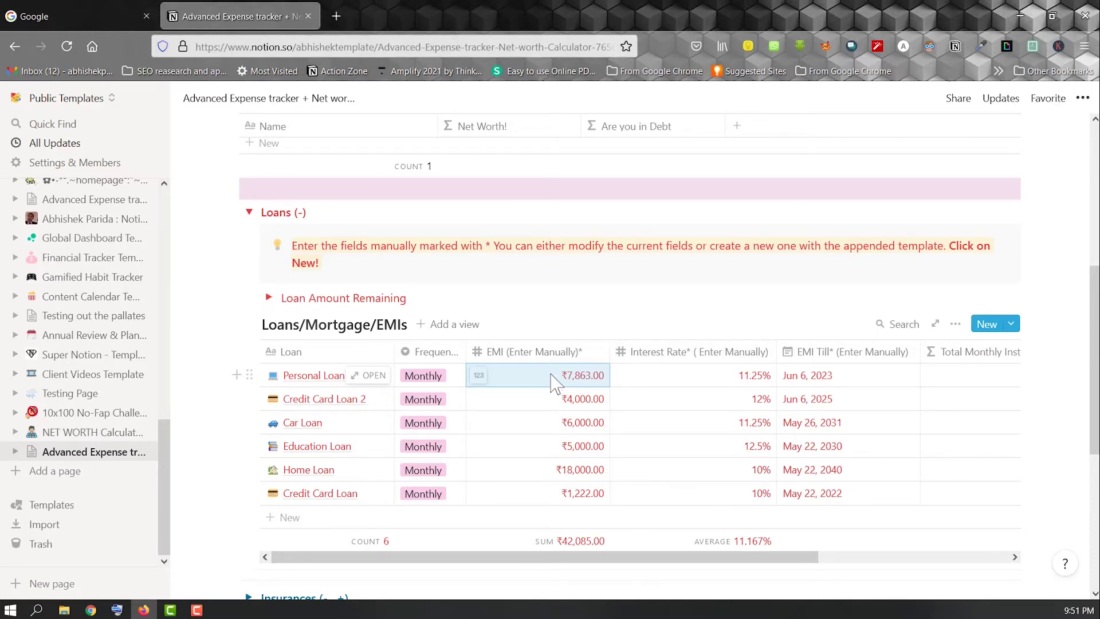
{"action": "left_click", "coordinate": [834, 378]}
{"action": "key", "text": "Escape"}
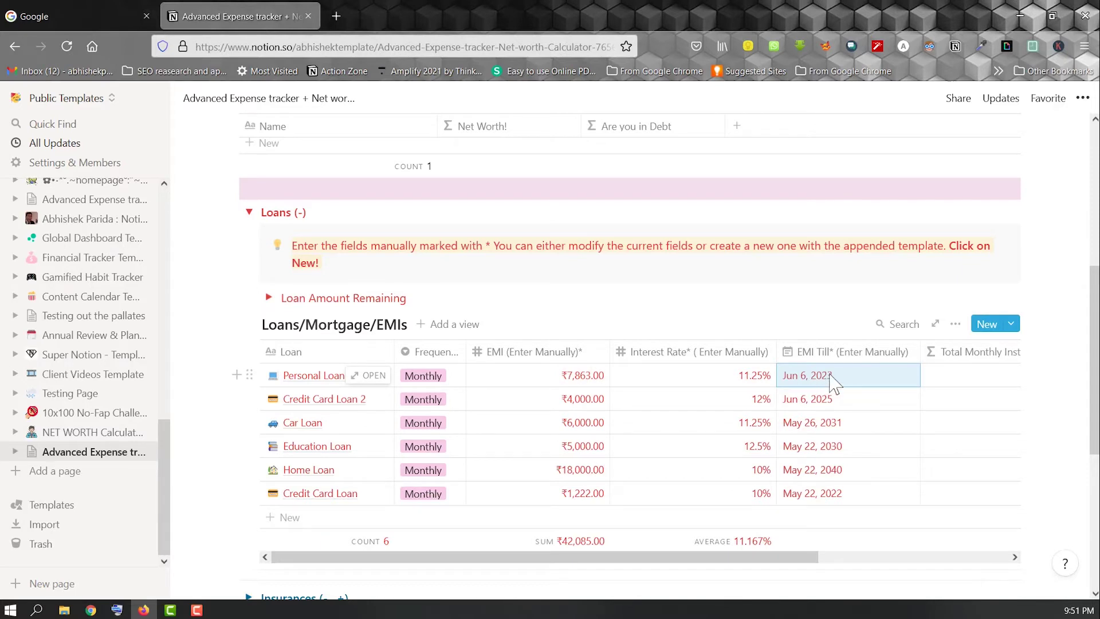
Examine the Personal Loan's Total Monthly Installments and Amount Left alongside its frequency, EMI, interest rate and end date
{"action": "key", "text": "Right"}
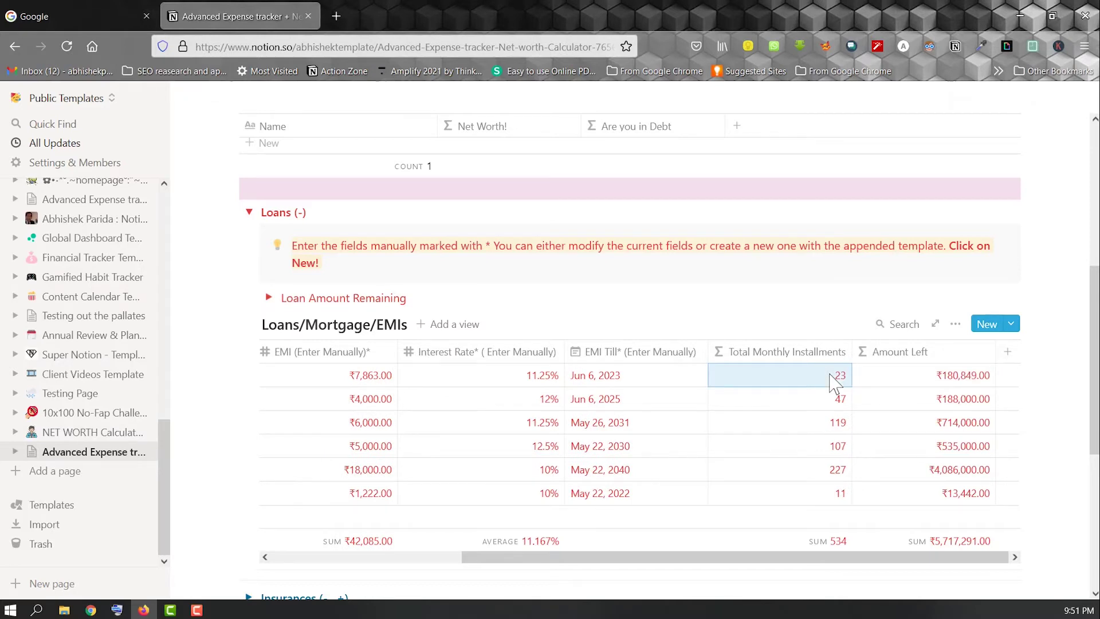
{"action": "key", "text": "Right"}
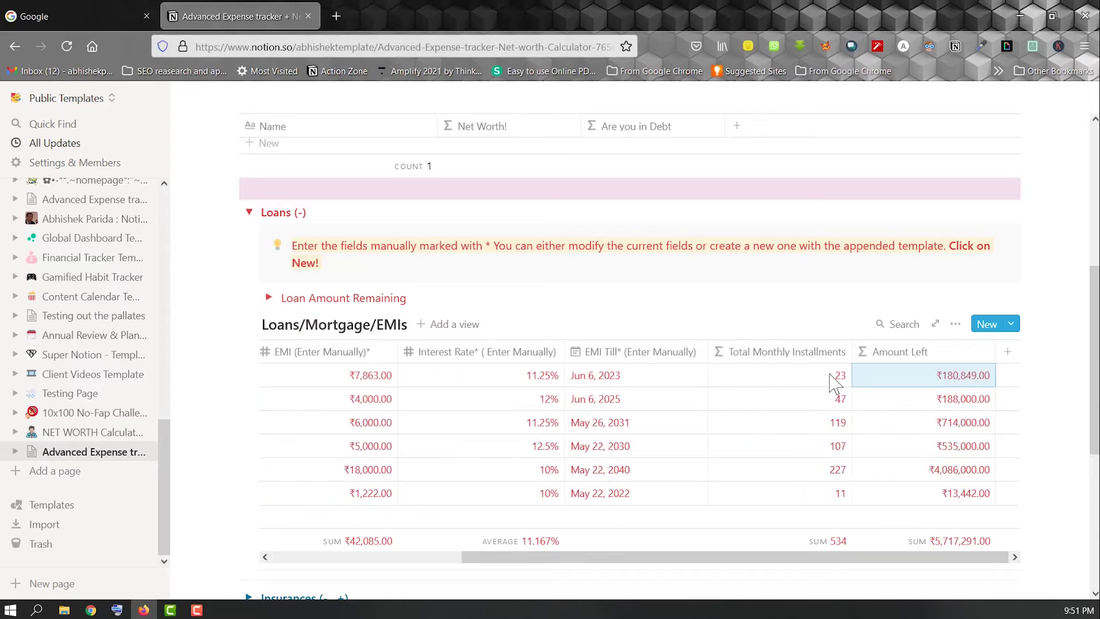
{"action": "key", "text": "Left"}
{"action": "key", "text": "Left"}
{"action": "key", "text": "Left"}
{"action": "key", "text": "Left"}
{"action": "key", "text": "Left"}
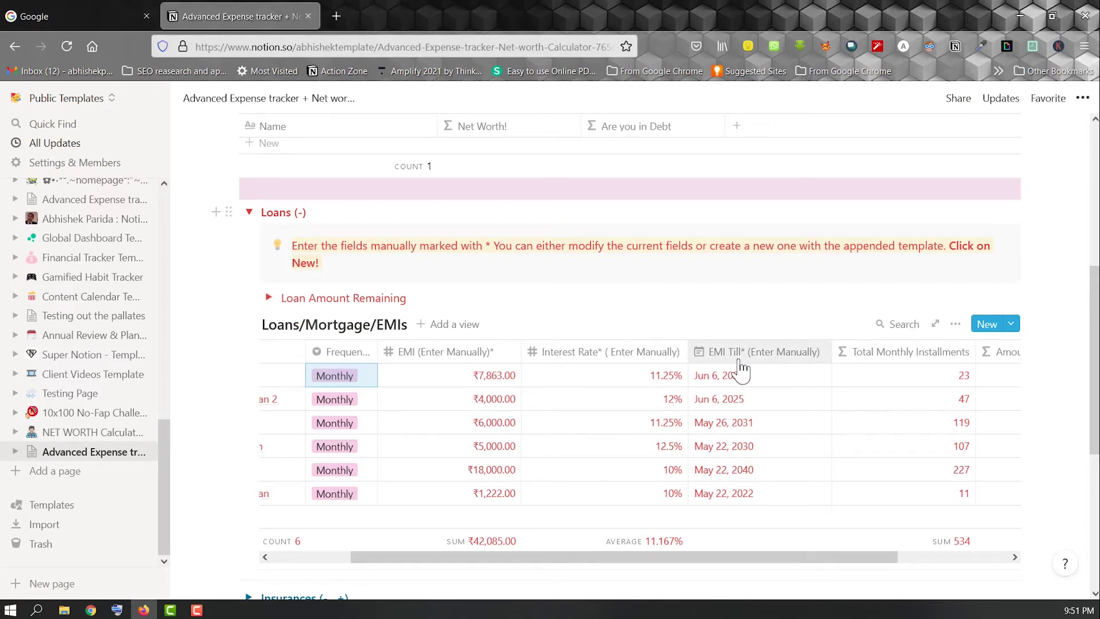
{"action": "key", "text": "Right"}
{"action": "key", "text": "Right"}
{"action": "key", "text": "Right"}
{"action": "key", "text": "Right"}
{"action": "key", "text": "Right"}
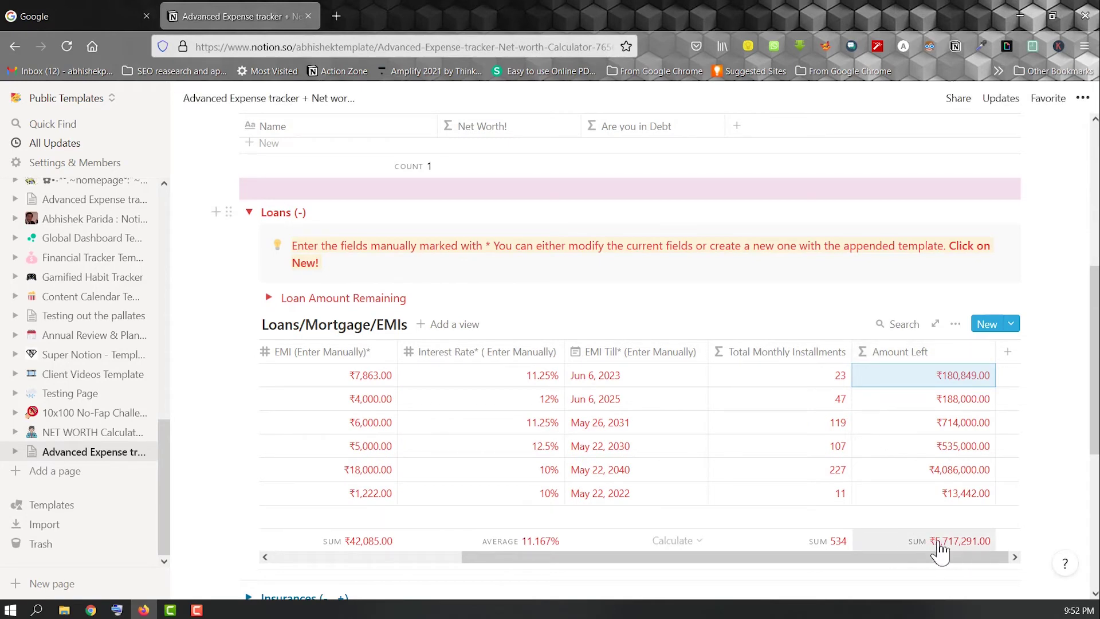
Look across the Credit Card Loan 2 row from the calculated columns back to the loan name
{"action": "key", "text": "Down"}
{"action": "key", "text": "Left"}
{"action": "key", "text": "Left"}
{"action": "key", "text": "Left"}
{"action": "key", "text": "Left"}
{"action": "key", "text": "Left"}
{"action": "key", "text": "Left"}
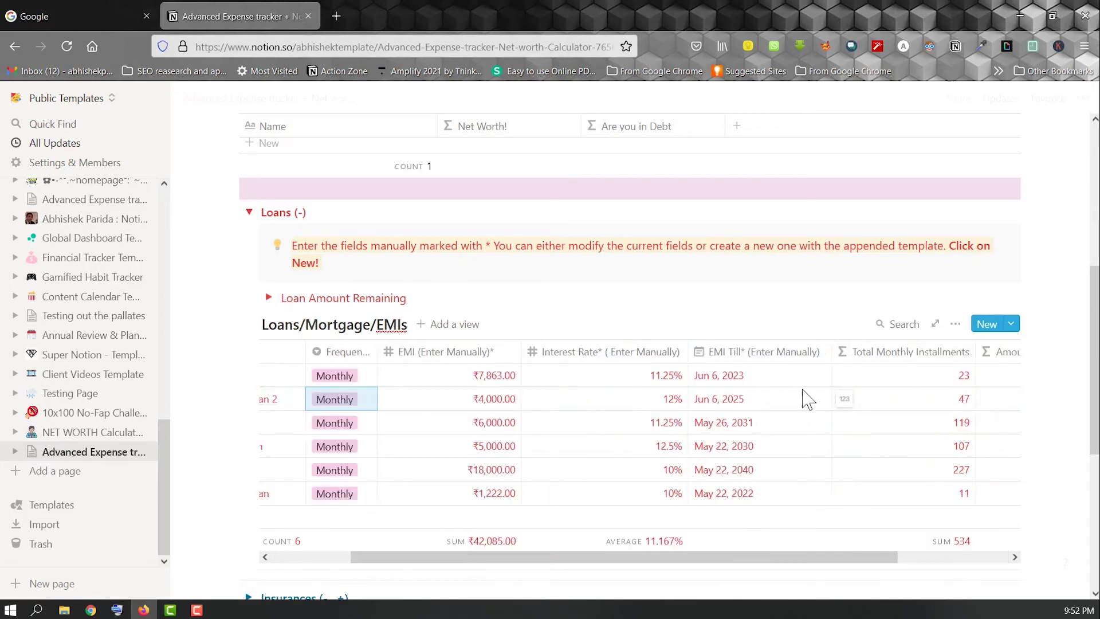
{"action": "key", "text": "Left"}
{"action": "key", "text": "Left"}
{"action": "key", "text": "Left"}
{"action": "key", "text": "Left"}
{"action": "key", "text": "Left"}
{"action": "key", "text": "Left"}
{"action": "key", "text": "Left"}
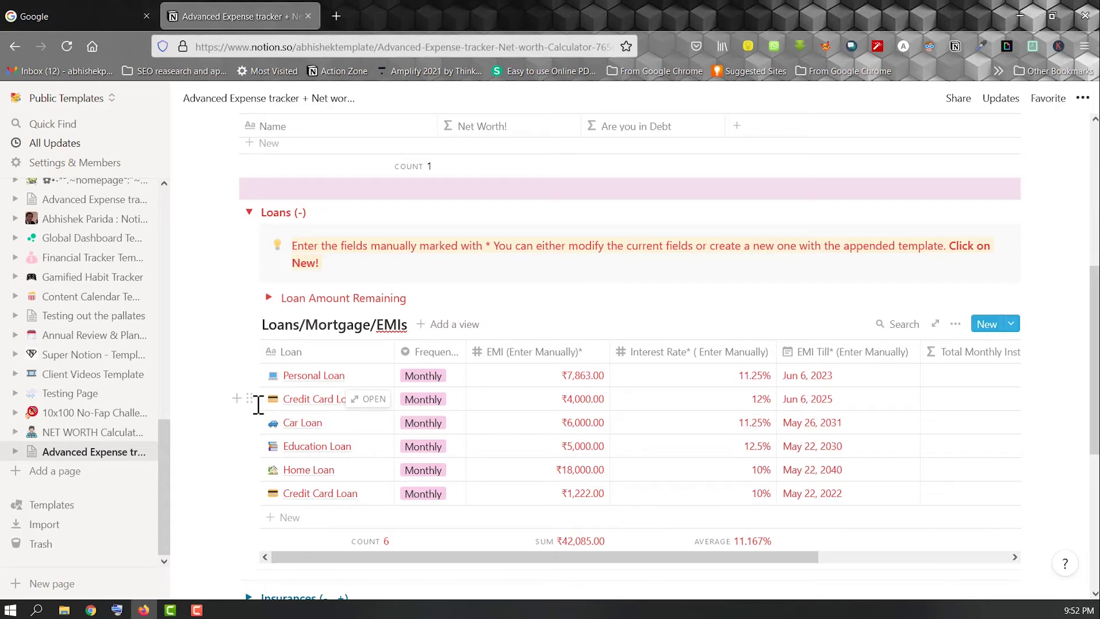
Add a new entry to the Loans/Mortgage/EMIs table using the Loan X template
{"action": "left_click", "coordinate": [250, 376]}
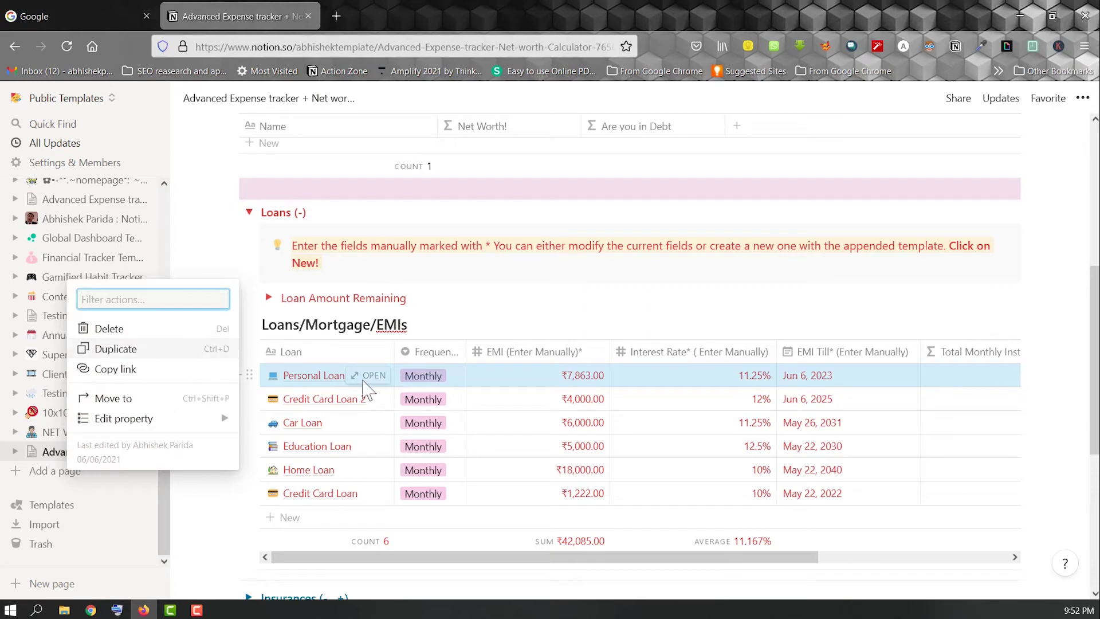
{"action": "key", "text": "Escape"}
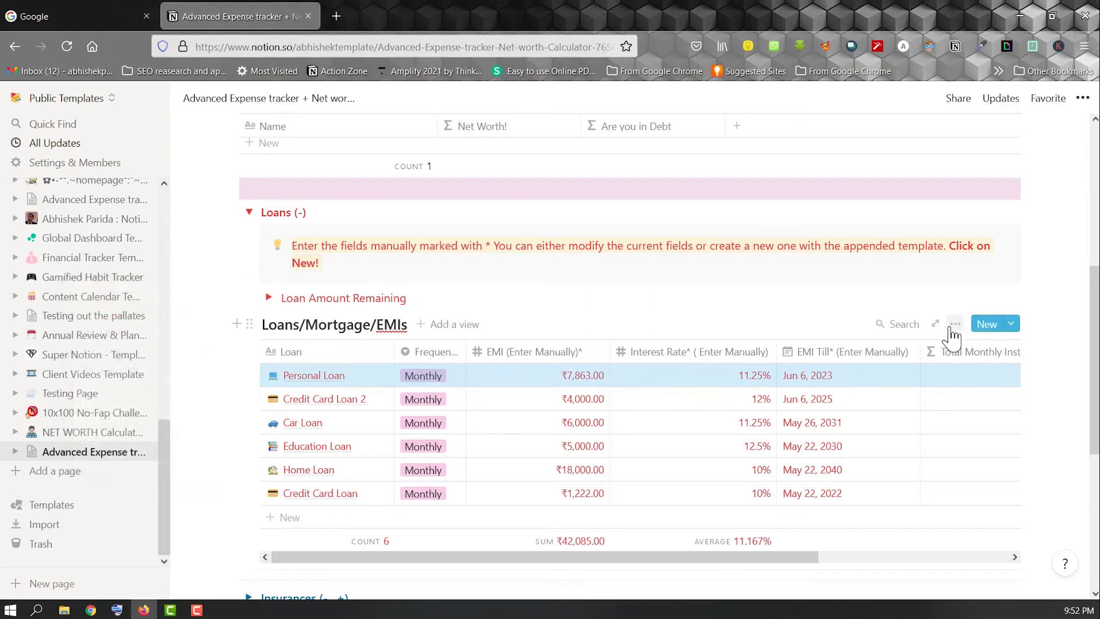
{"action": "left_click", "coordinate": [987, 324]}
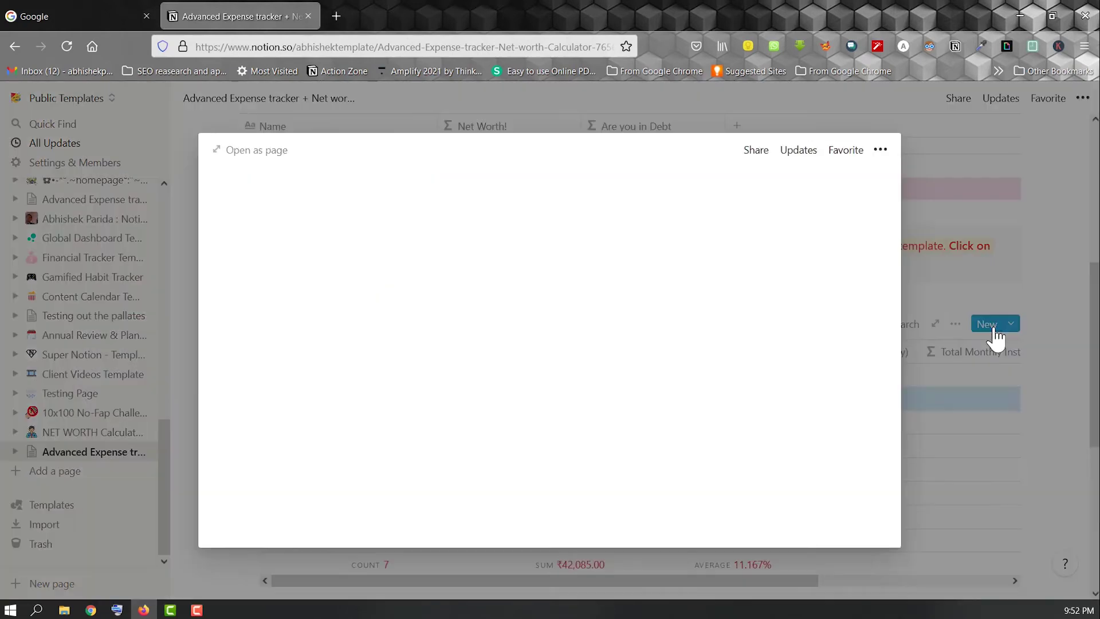
{"action": "scroll", "coordinate": [430, 344], "scroll_direction": "down", "scroll_amount": 4}
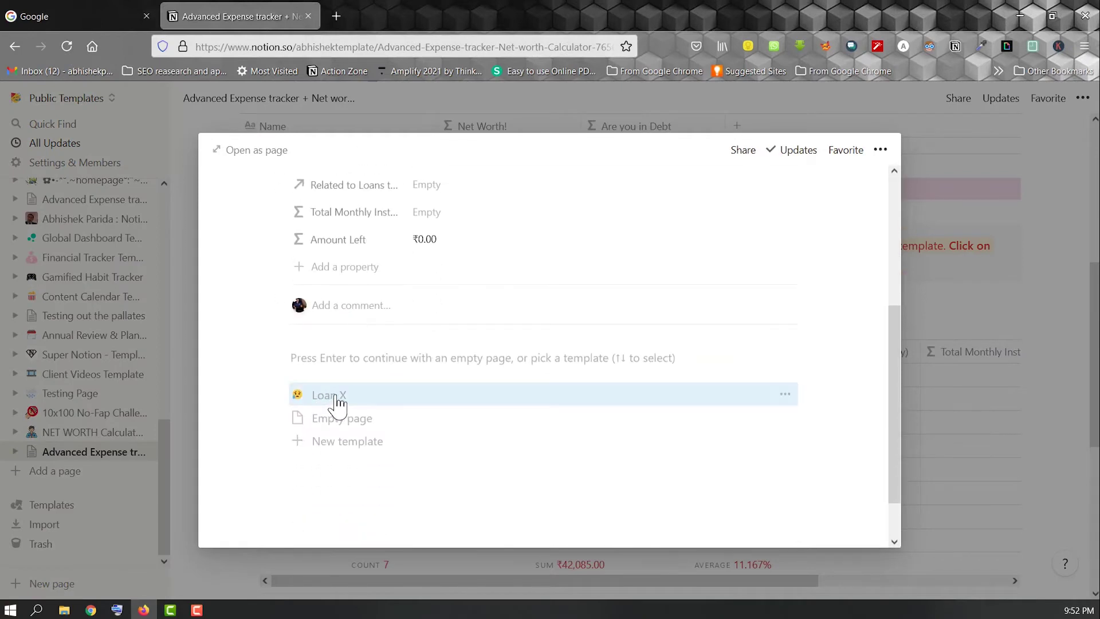
{"action": "left_click", "coordinate": [317, 401]}
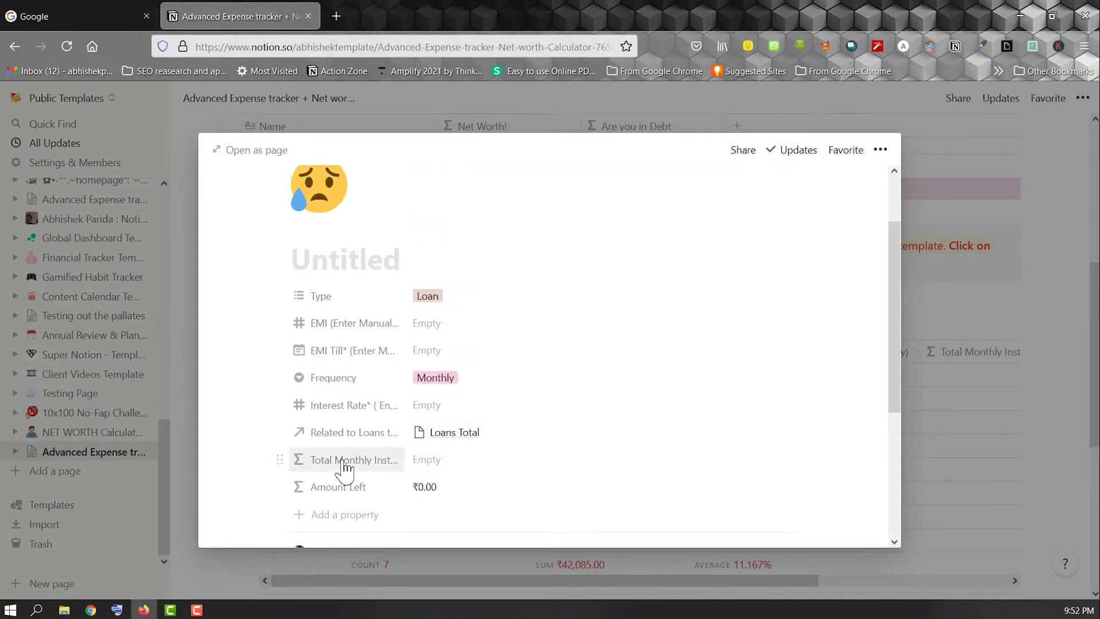
Name the new loan entry "Education Loan"
{"action": "left_click", "coordinate": [377, 272]}
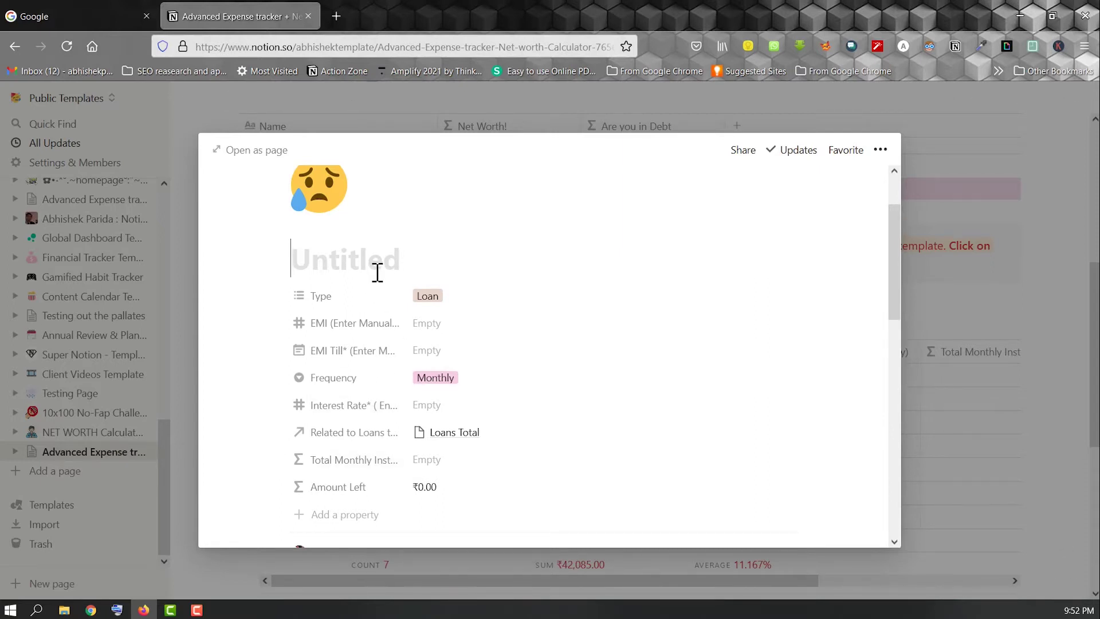
{"action": "type", "text": "Lo"}
{"action": "key", "text": "BackSpace"}
{"action": "key", "text": "BackSpace"}
{"action": "type", "text": "Education Loan"}
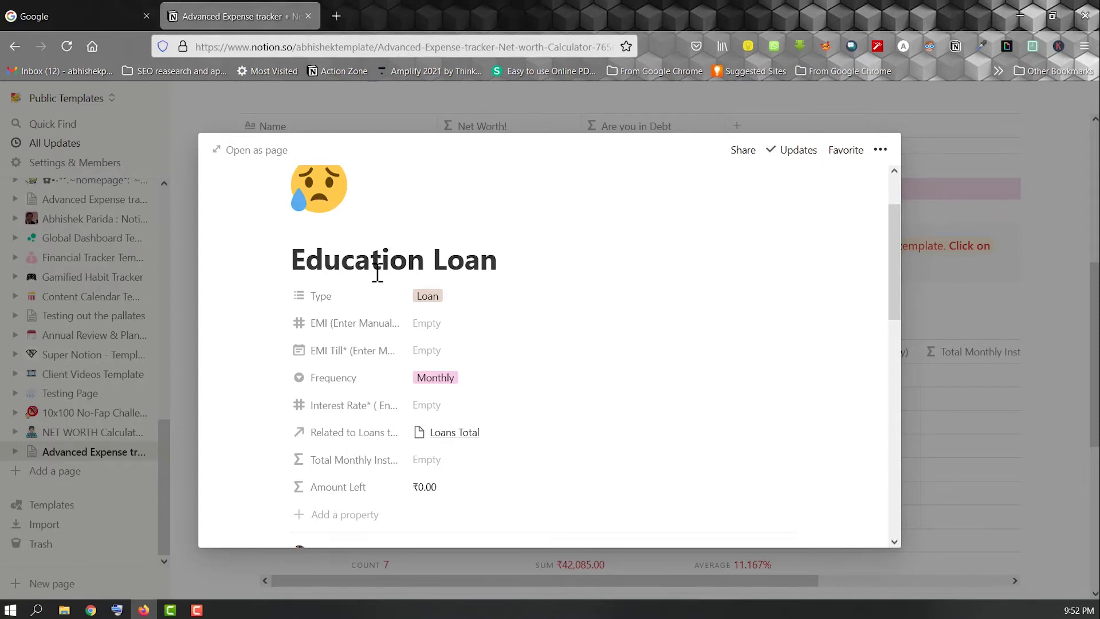
Set the EMI of the new Education Loan to 10000
{"action": "left_click", "coordinate": [433, 325]}
{"action": "type", "text": "10,0"}
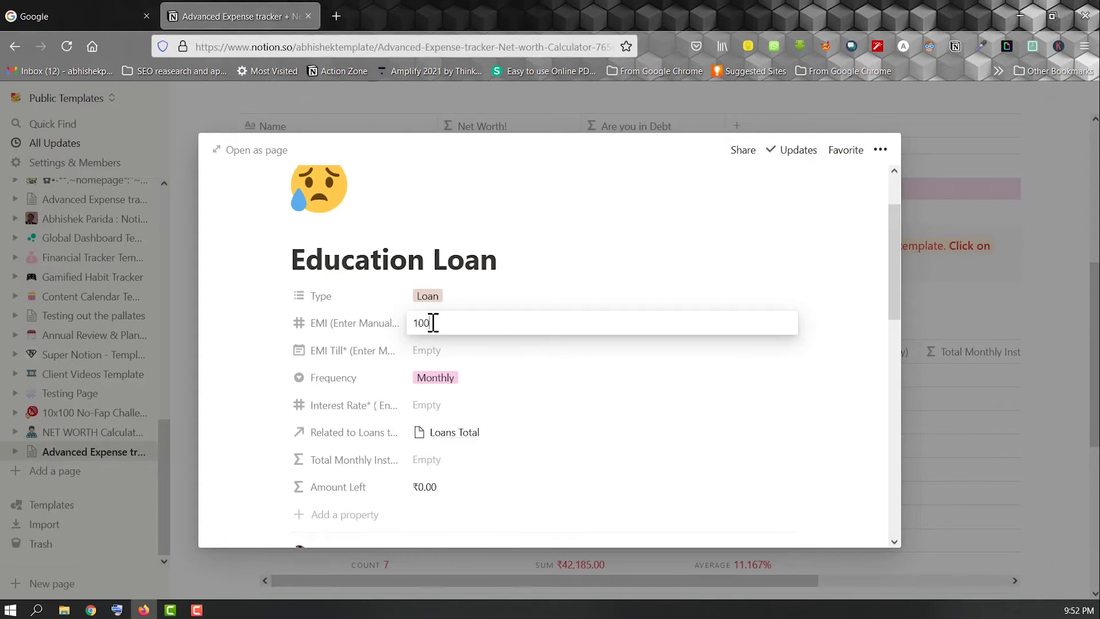
{"action": "type", "text": "00"}
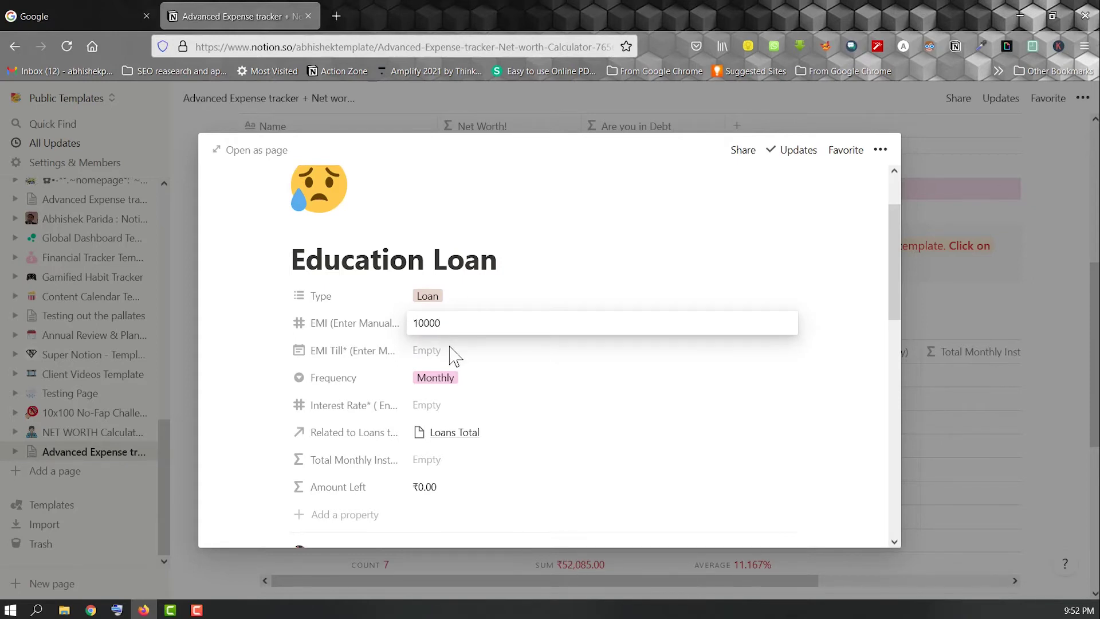
{"action": "key", "text": "Return"}
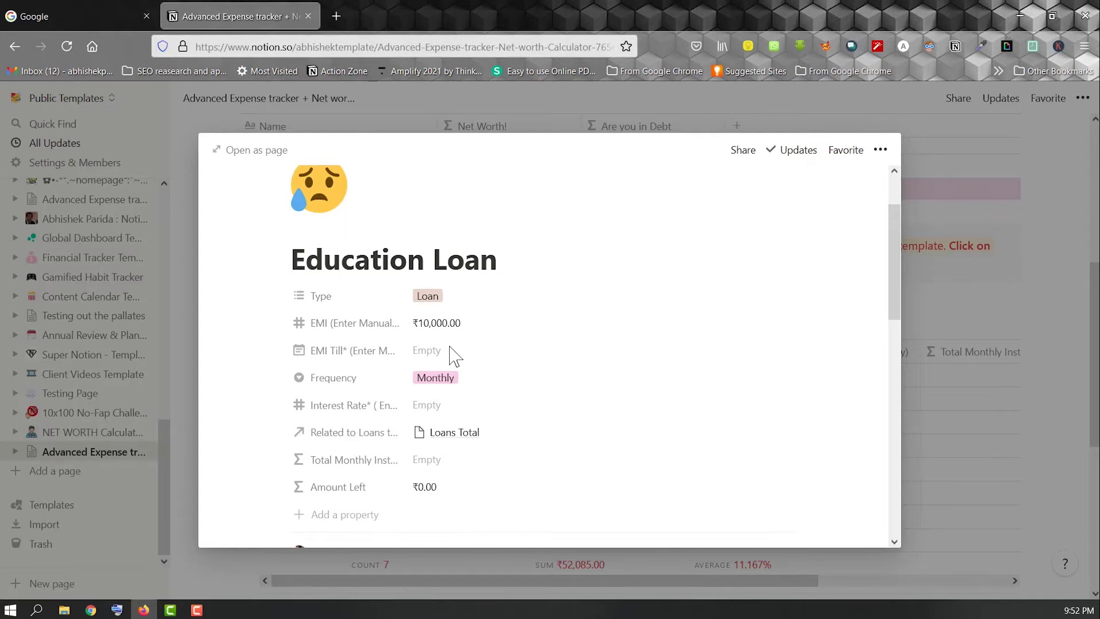
Set the EMI Till date of the new Education Loan to Jun 14, 2030
{"action": "left_click", "coordinate": [449, 353]}
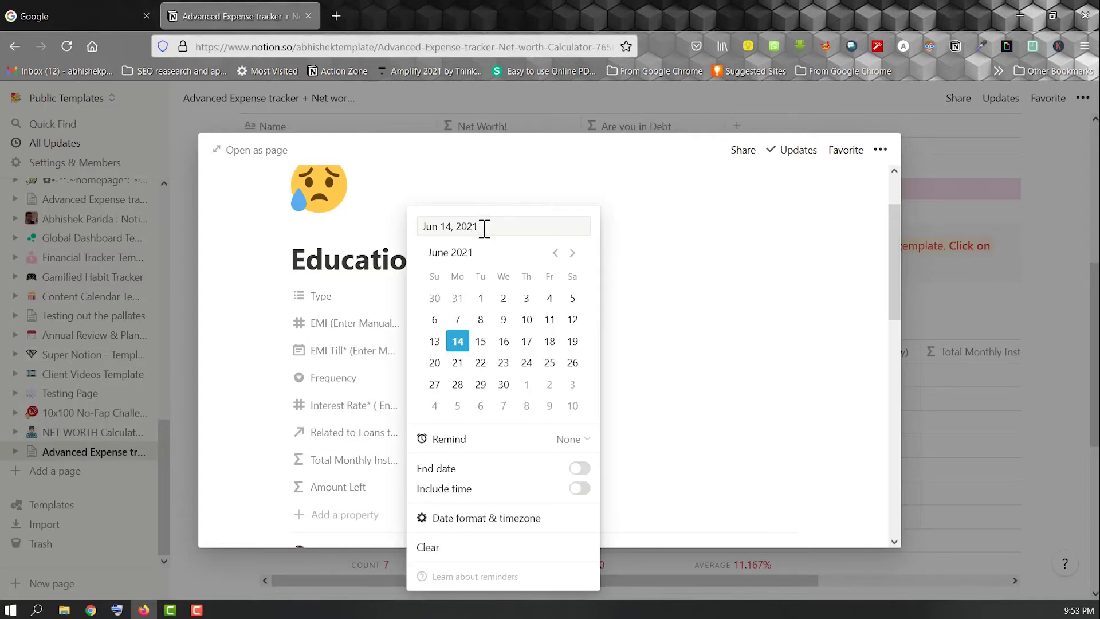
{"action": "key", "text": "BackSpace"}
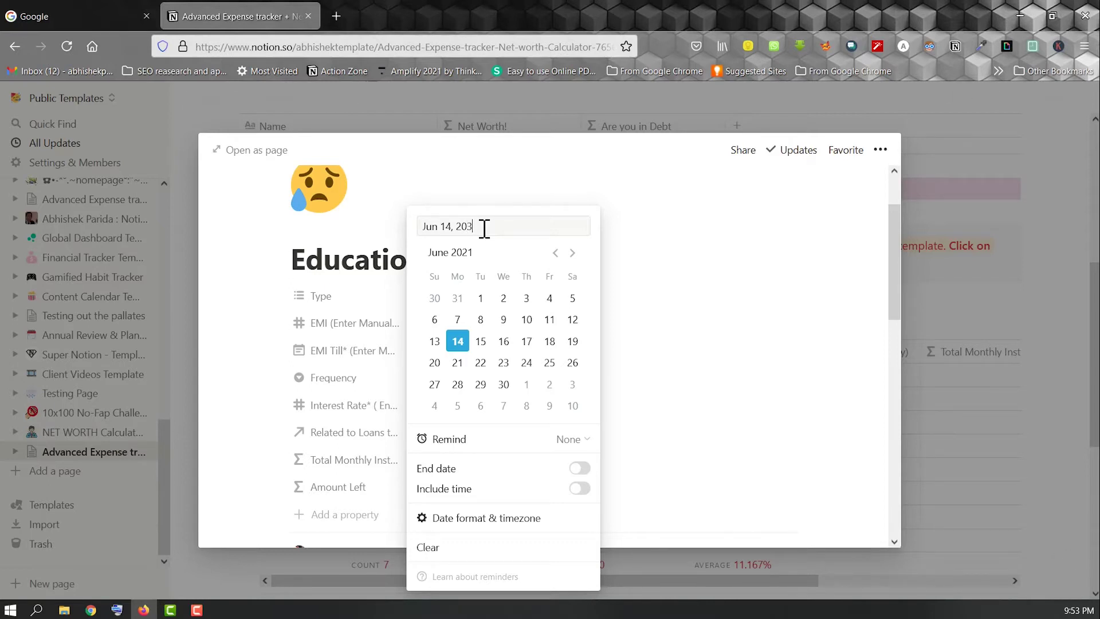
{"action": "left_click", "coordinate": [245, 307]}
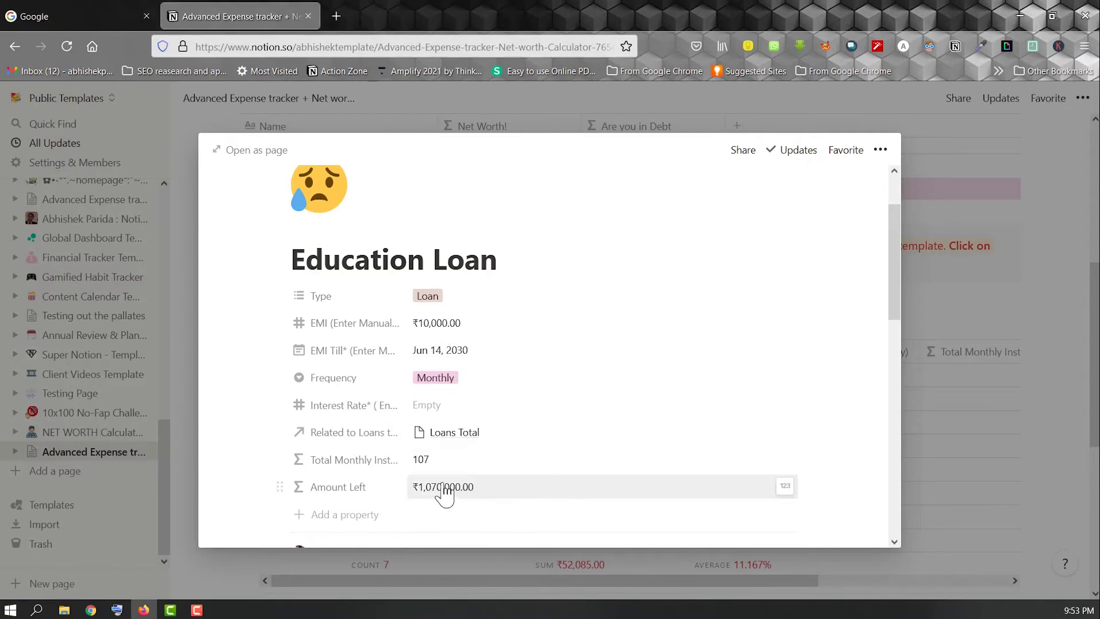
Expand the Loan Amount Remaining section and delete the new Education Loan row from the Loans/Mortgage/EMIs table
{"action": "left_click", "coordinate": [1050, 325]}
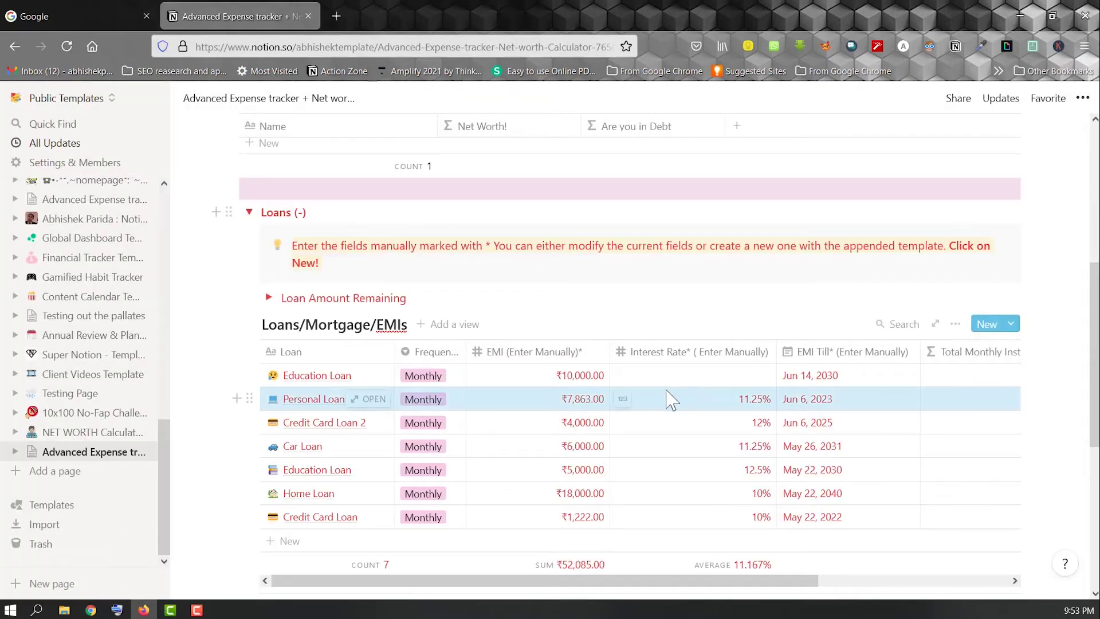
{"action": "left_click", "coordinate": [269, 298]}
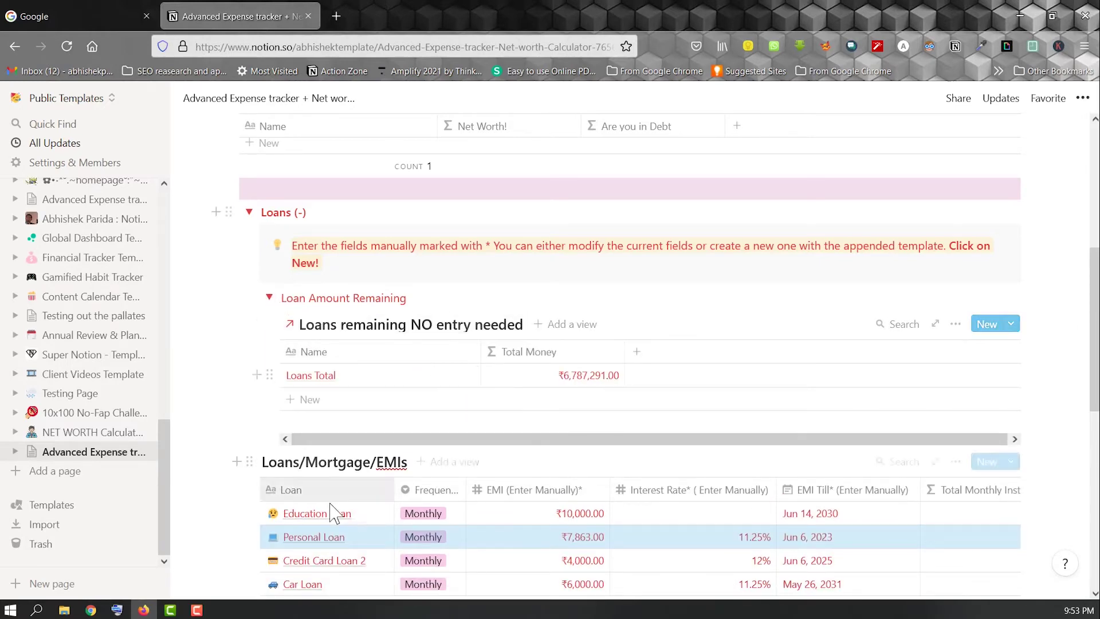
{"action": "left_click", "coordinate": [250, 509]}
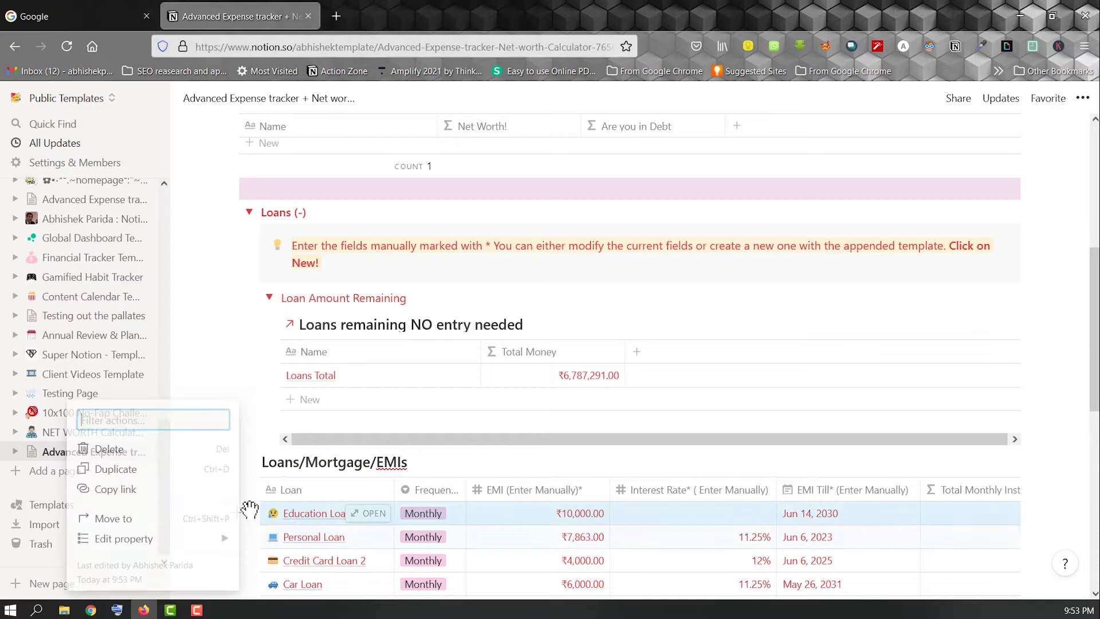
{"action": "left_click", "coordinate": [143, 449]}
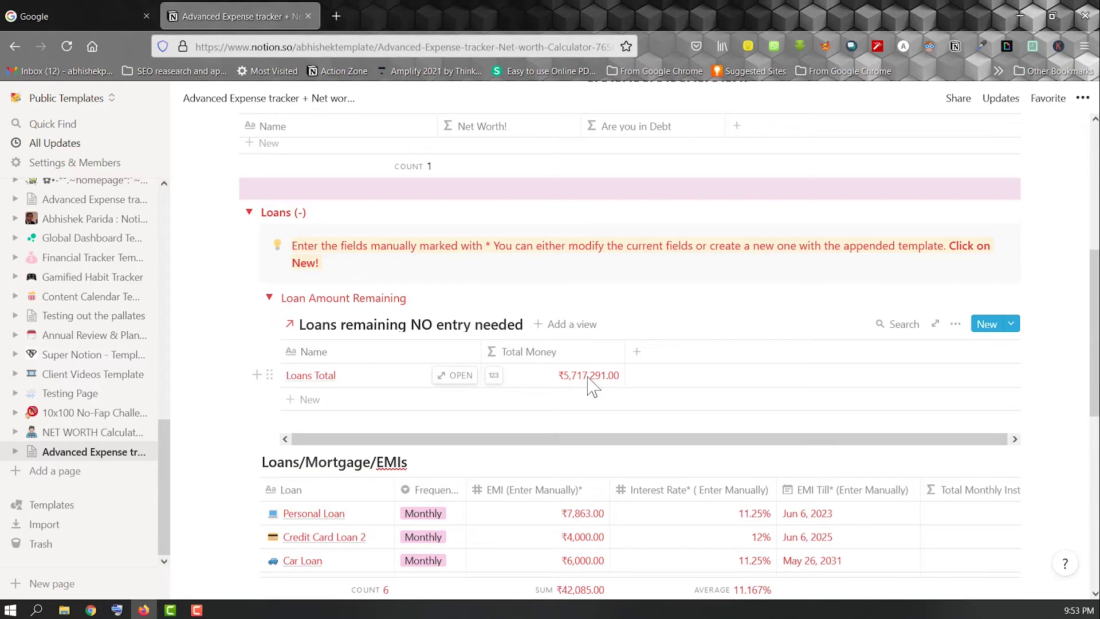
Open the Personal Loan page and read through its Notes fields and reflection questions down to closing the loan quickly
{"action": "left_click", "coordinate": [548, 361]}
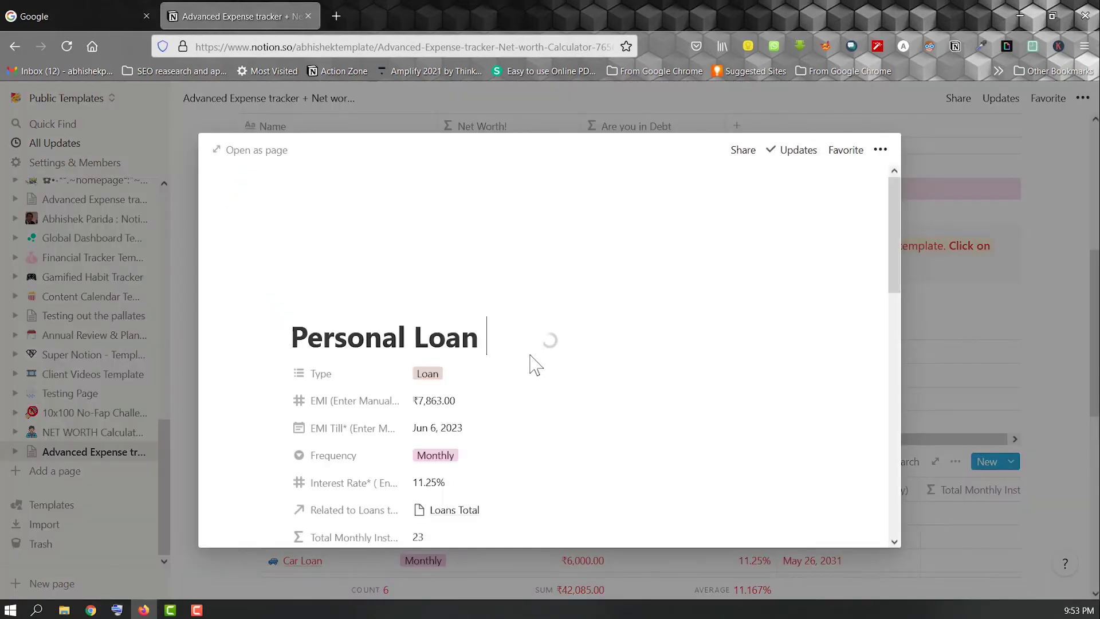
{"action": "scroll", "coordinate": [524, 370], "scroll_direction": "down", "scroll_amount": 7}
{"action": "scroll", "coordinate": [519, 376], "scroll_direction": "down", "scroll_amount": 2}
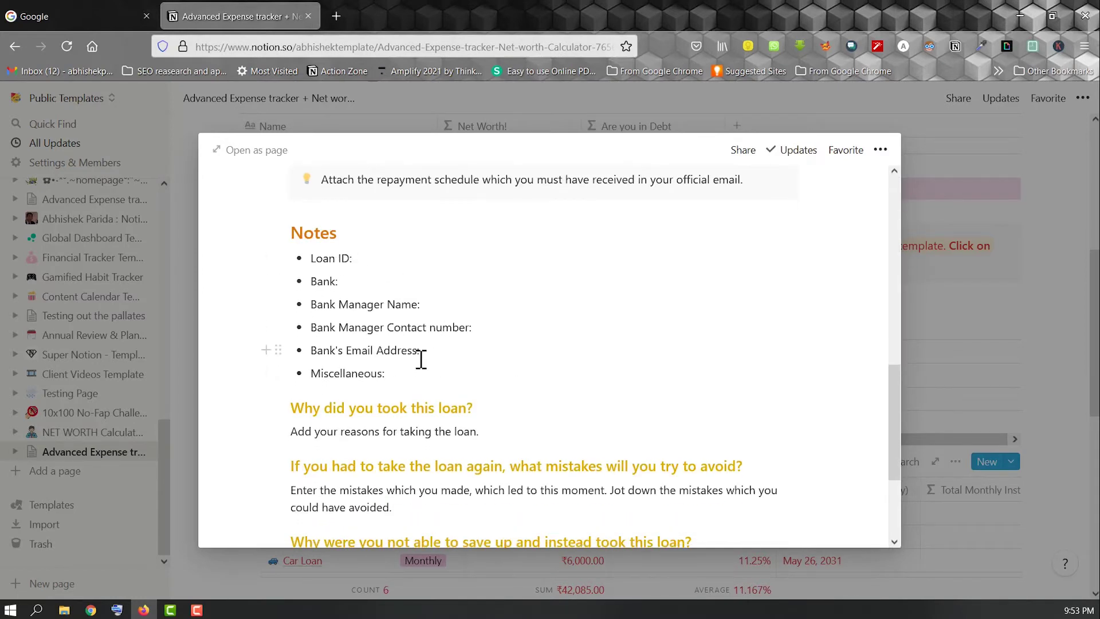
{"action": "scroll", "coordinate": [456, 359], "scroll_direction": "down", "scroll_amount": 3}
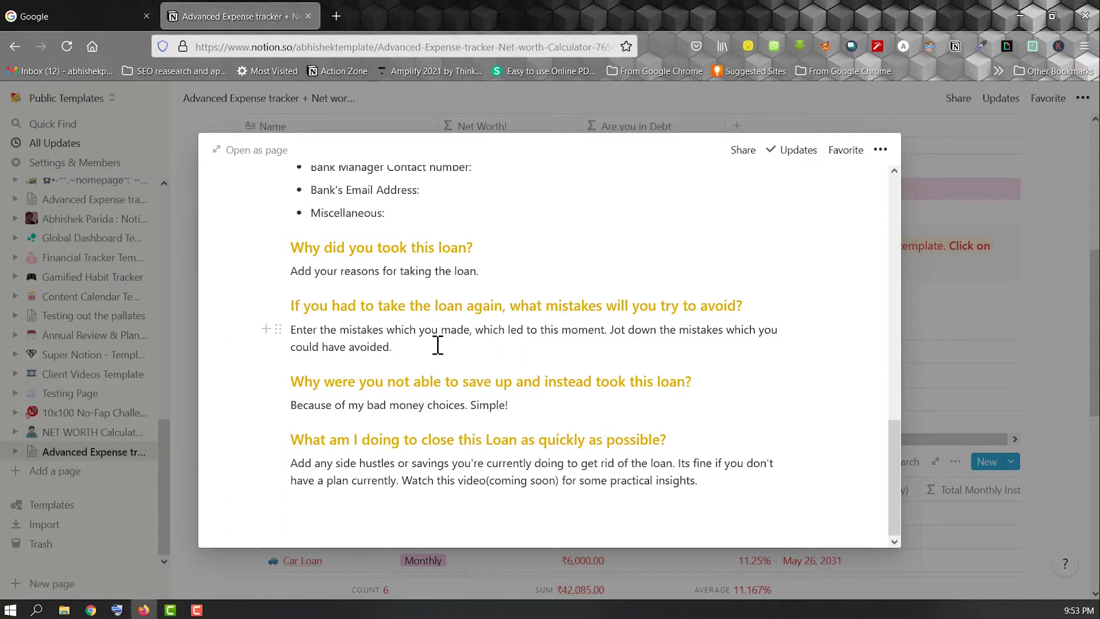
{"action": "left_click_drag", "start_coordinate": [397, 463], "coordinate": [693, 442]}
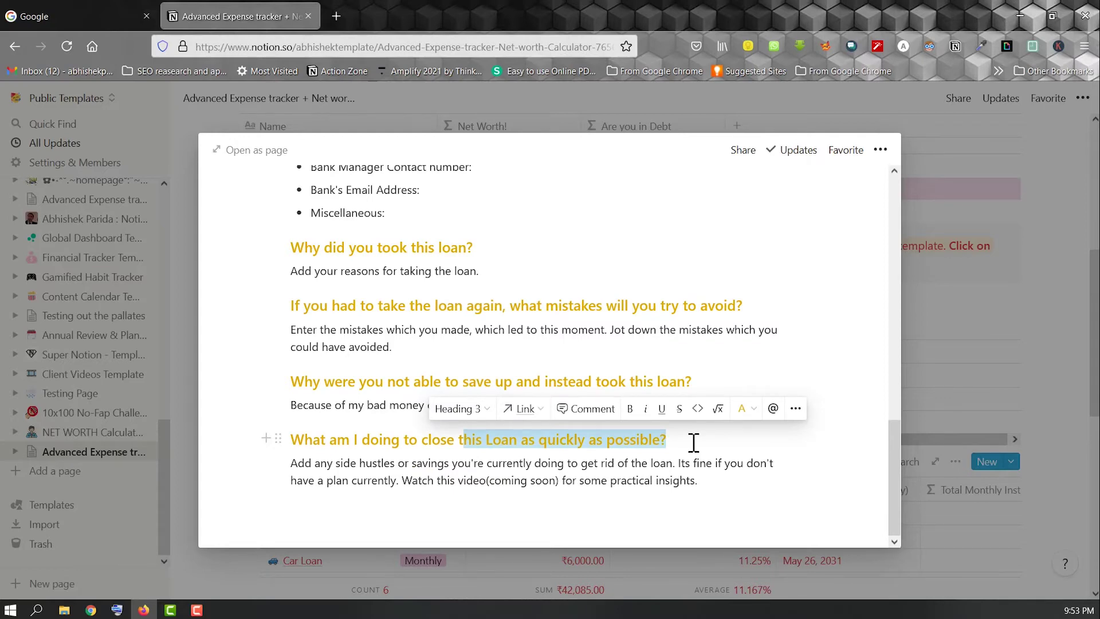
{"action": "left_click", "coordinate": [1063, 323]}
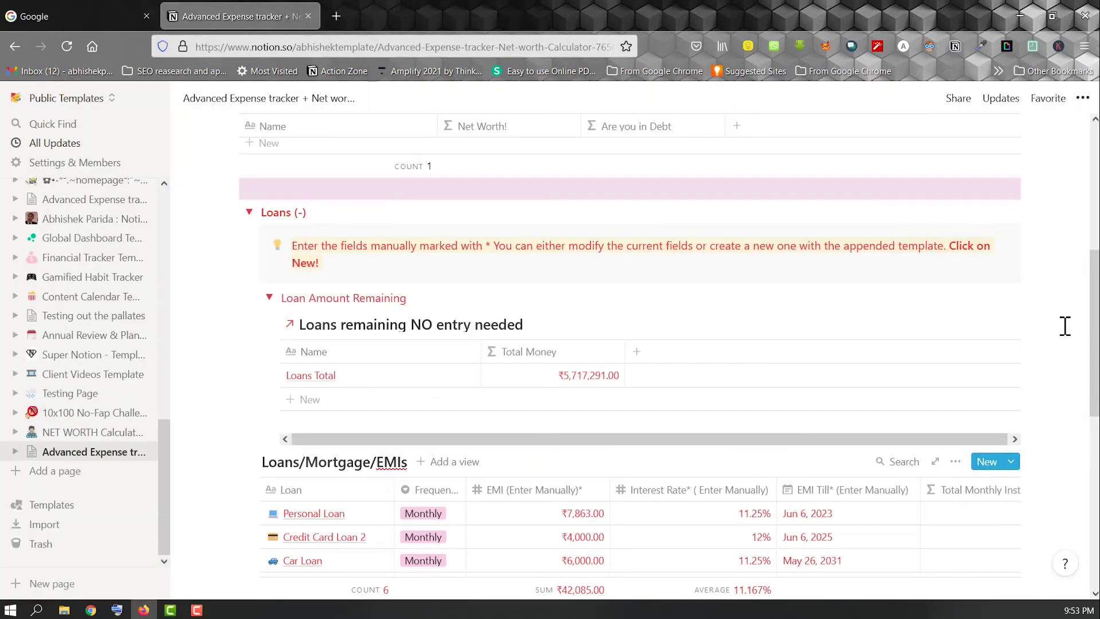
Expand the Insurances section and examine its premium total, its table and the Insurance Type options of the Car Insurance row
{"action": "scroll", "coordinate": [553, 414], "scroll_direction": "down", "scroll_amount": 4}
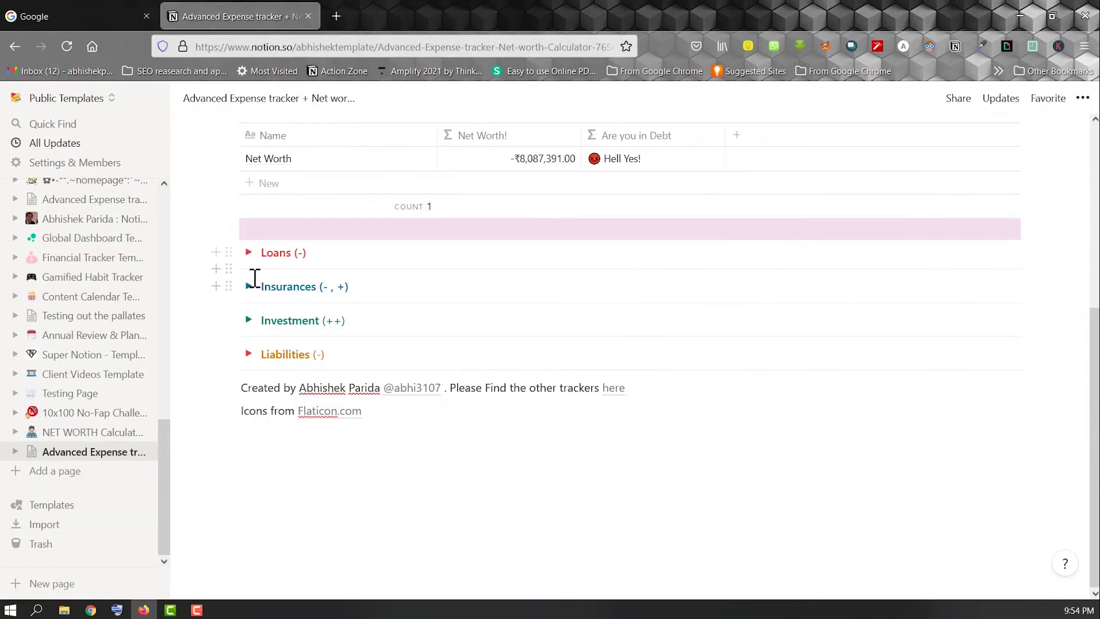
{"action": "left_click", "coordinate": [250, 285]}
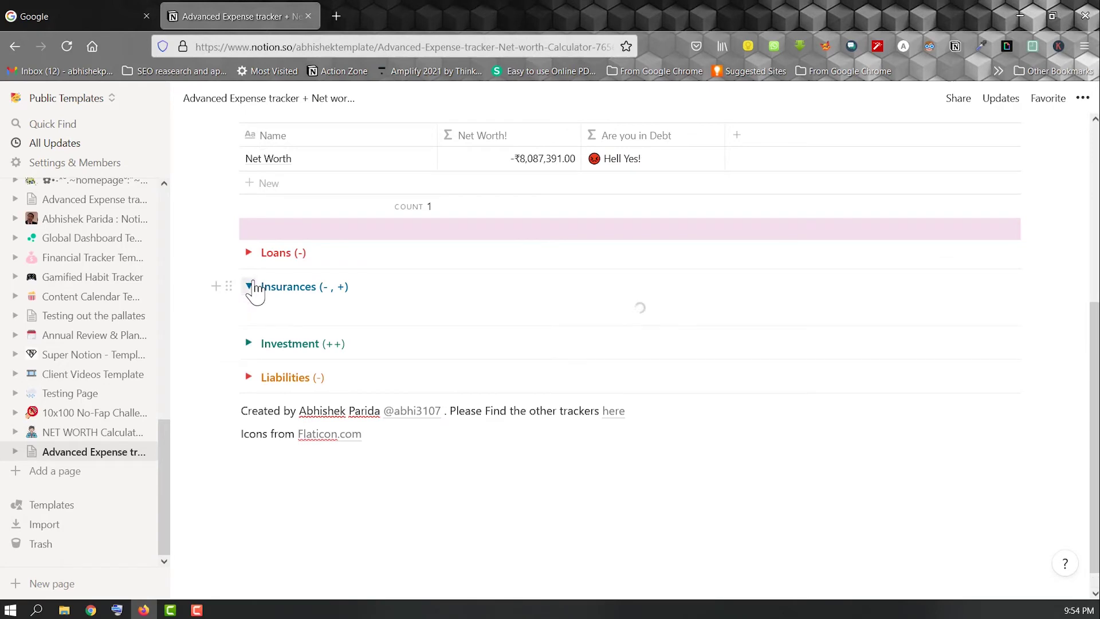
{"action": "scroll", "coordinate": [466, 351], "scroll_direction": "down", "scroll_amount": 2}
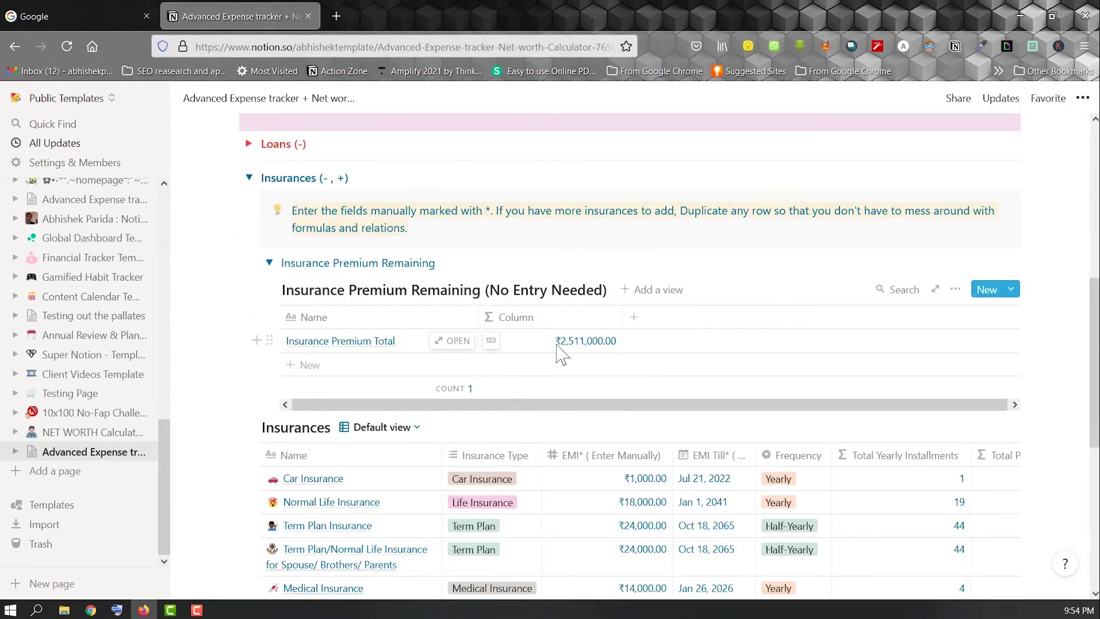
{"action": "scroll", "coordinate": [562, 344], "scroll_direction": "down", "scroll_amount": 2}
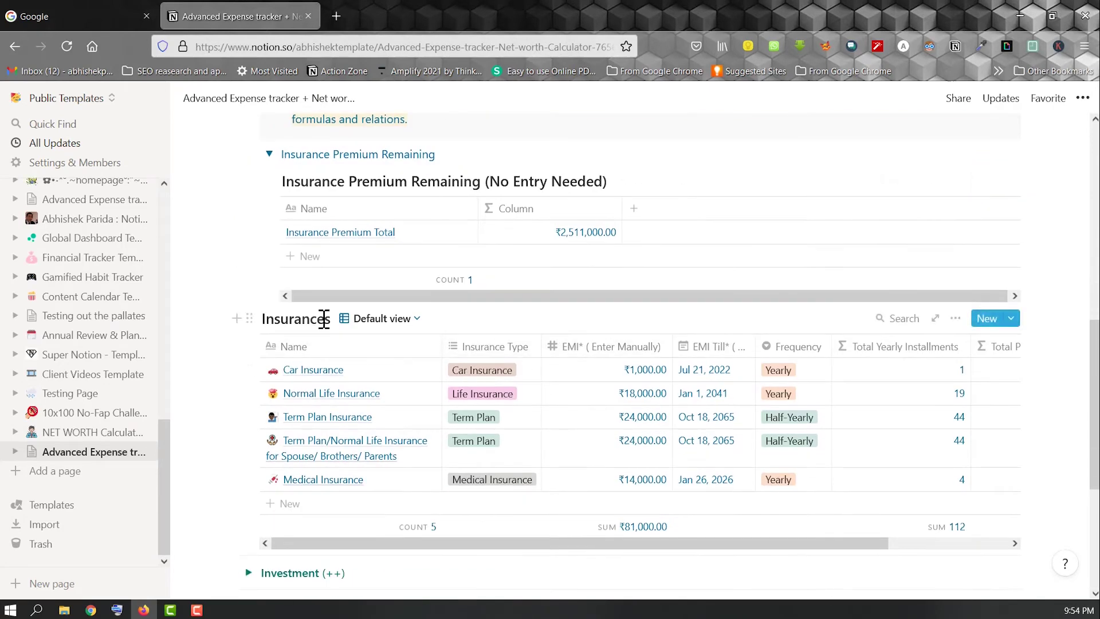
{"action": "left_click", "coordinate": [488, 370]}
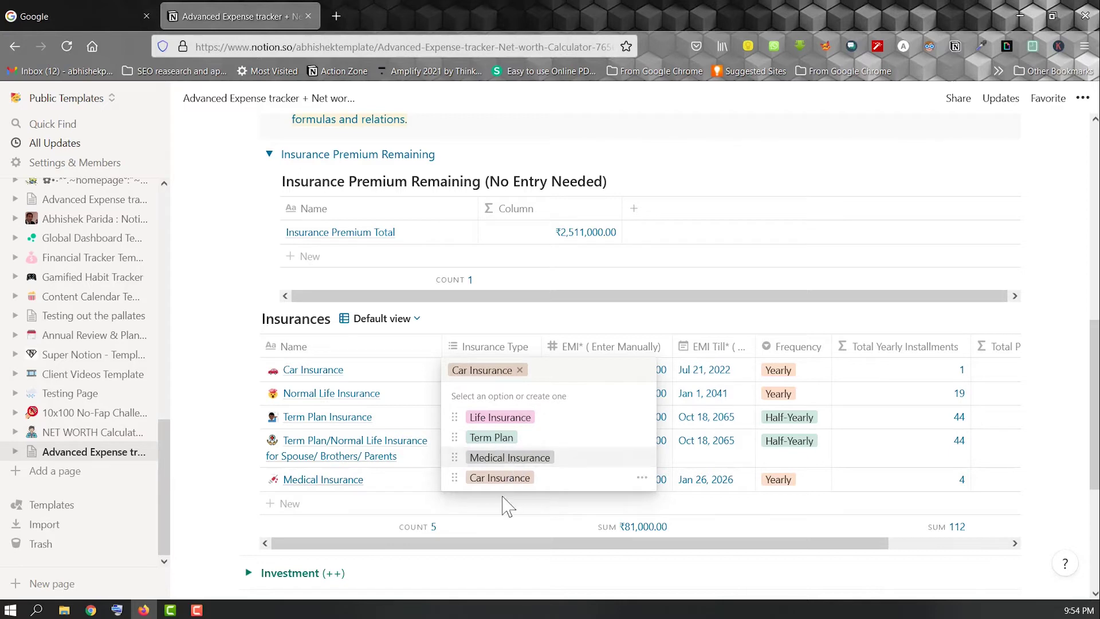
{"action": "left_click", "coordinate": [210, 424]}
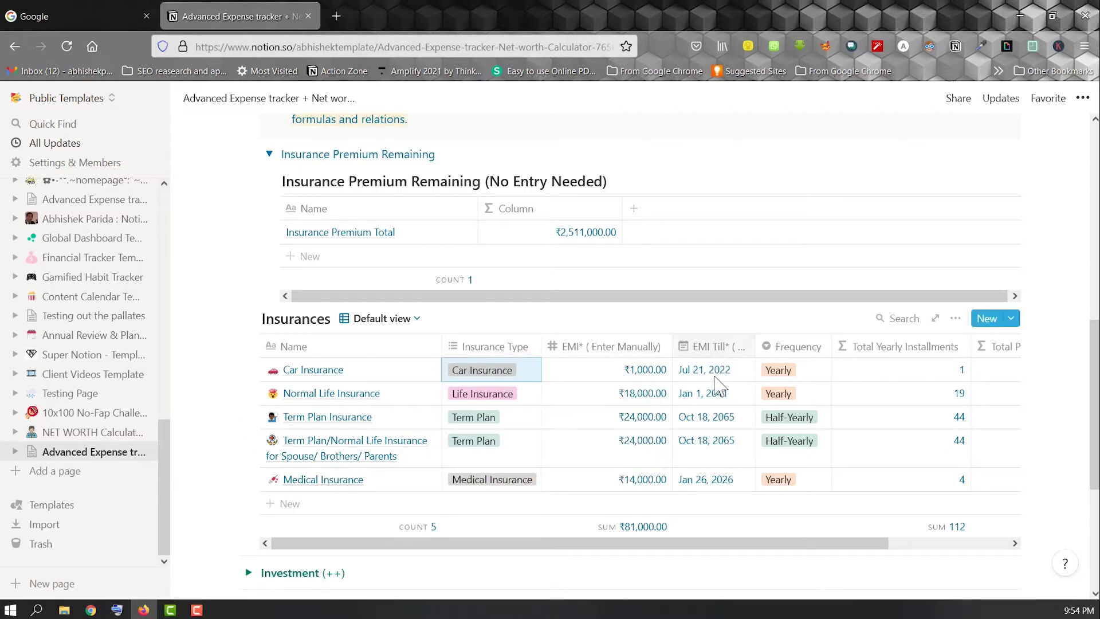
Set the number format to Rupee for the Total Premium Due column and the formula column of the Insurance Premium Remaining table
{"action": "left_click_drag", "start_coordinate": [763, 543], "coordinate": [839, 542]}
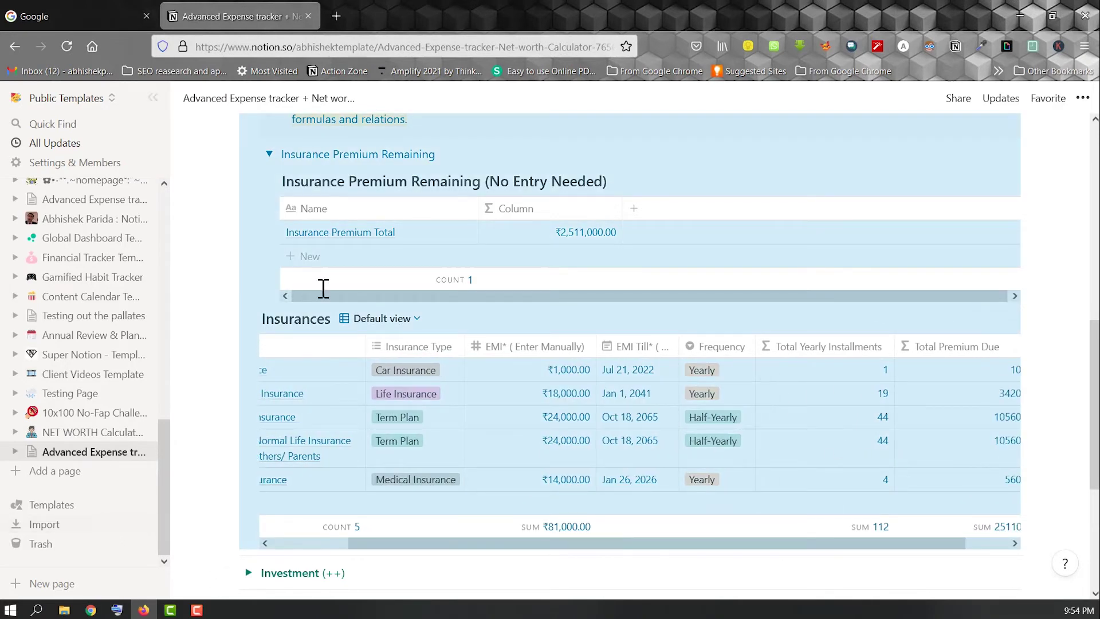
{"action": "left_click_drag", "start_coordinate": [842, 543], "coordinate": [886, 555]}
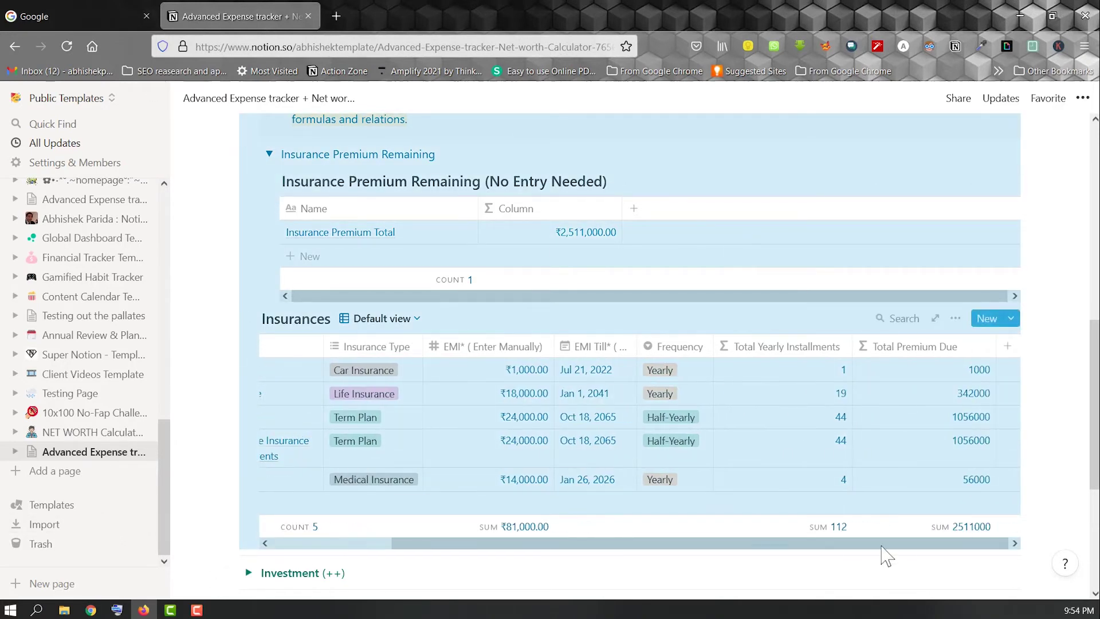
{"action": "left_click", "coordinate": [965, 527]}
{"action": "left_click", "coordinate": [1060, 368]}
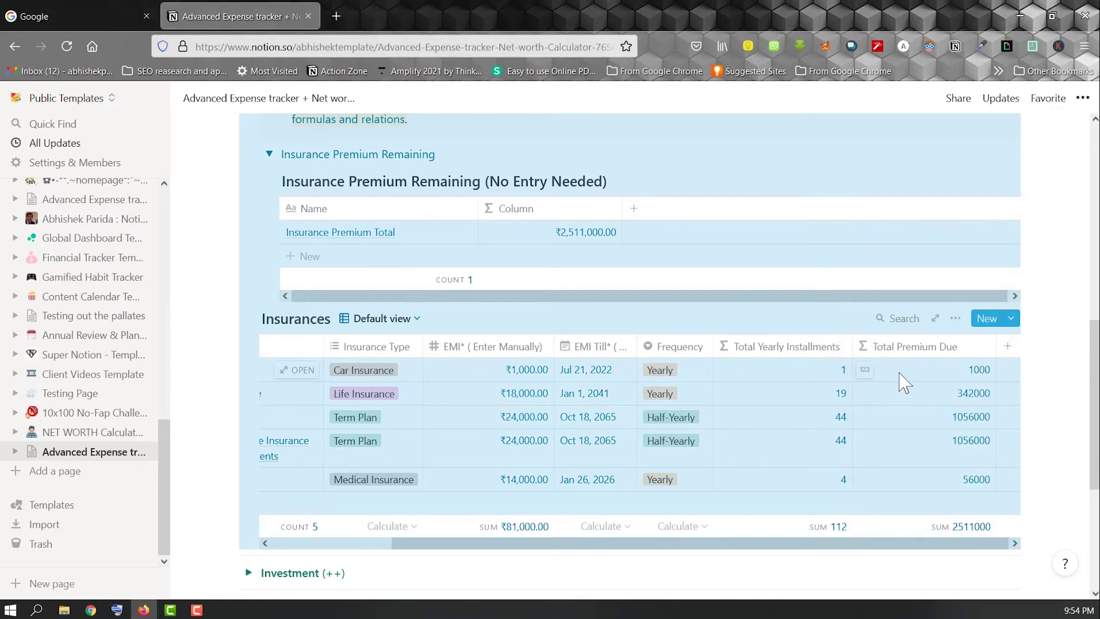
{"action": "left_click", "coordinate": [868, 370]}
{"action": "key", "text": "Escape"}
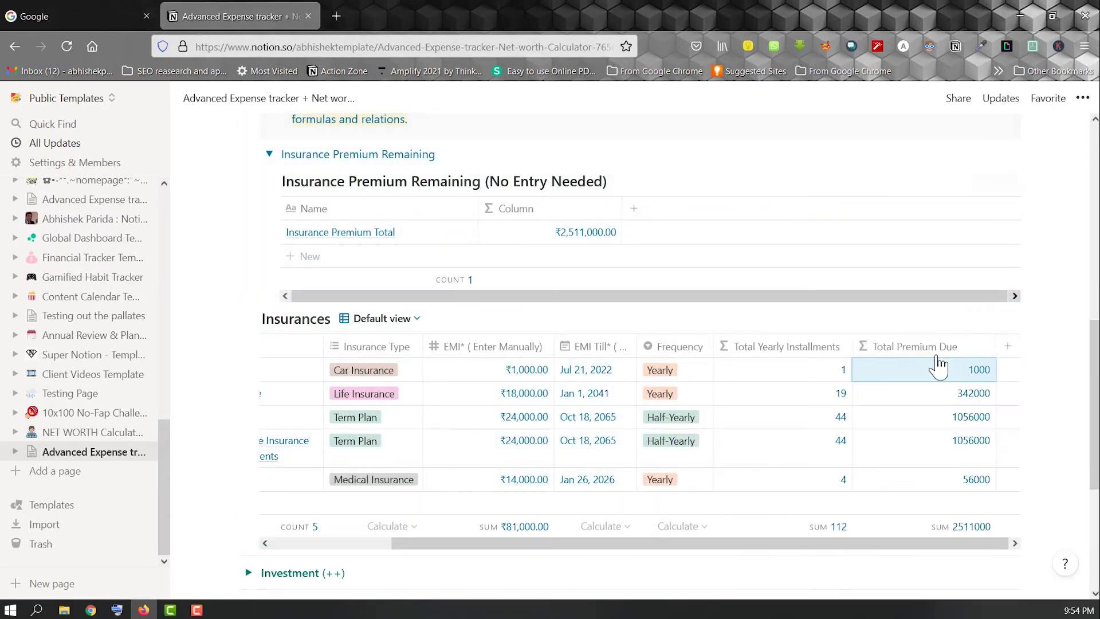
{"action": "left_click", "coordinate": [864, 369]}
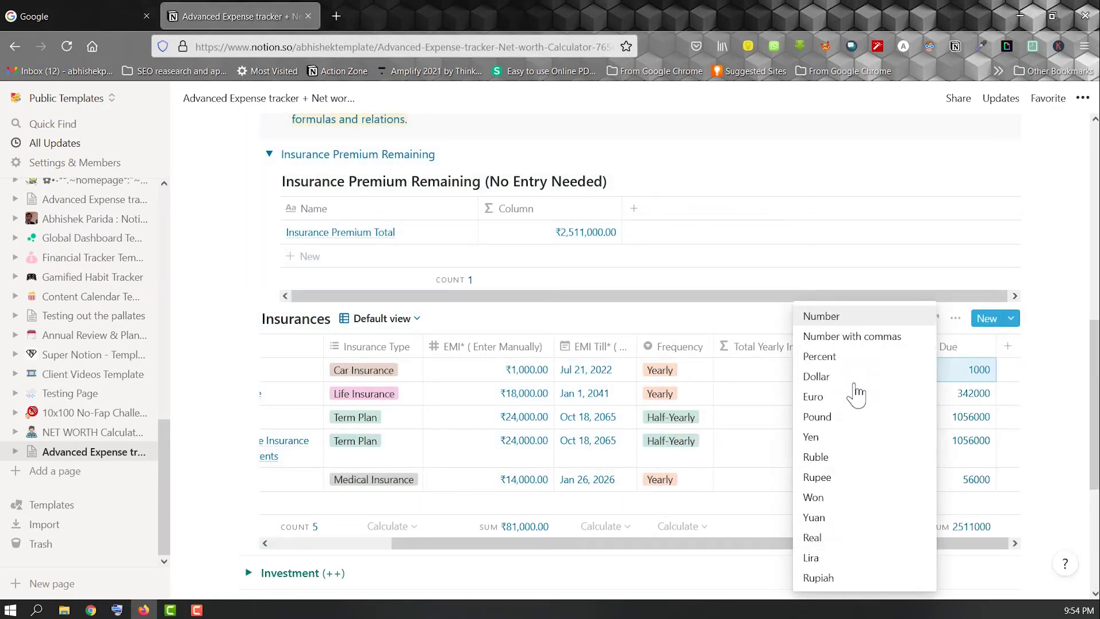
{"action": "left_click", "coordinate": [817, 478]}
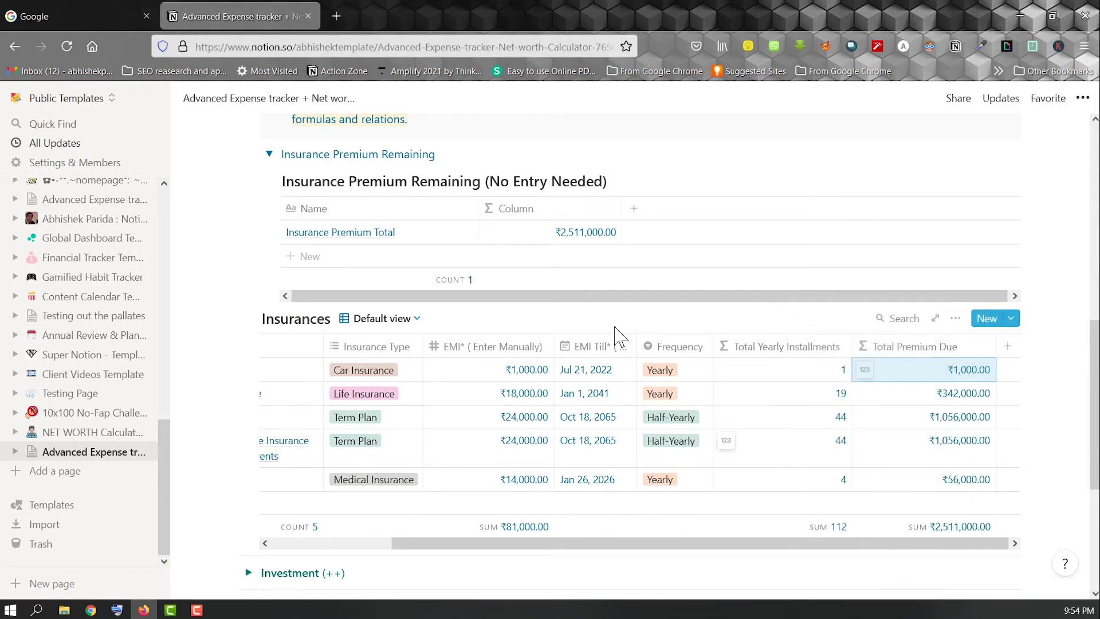
{"action": "left_click", "coordinate": [491, 231]}
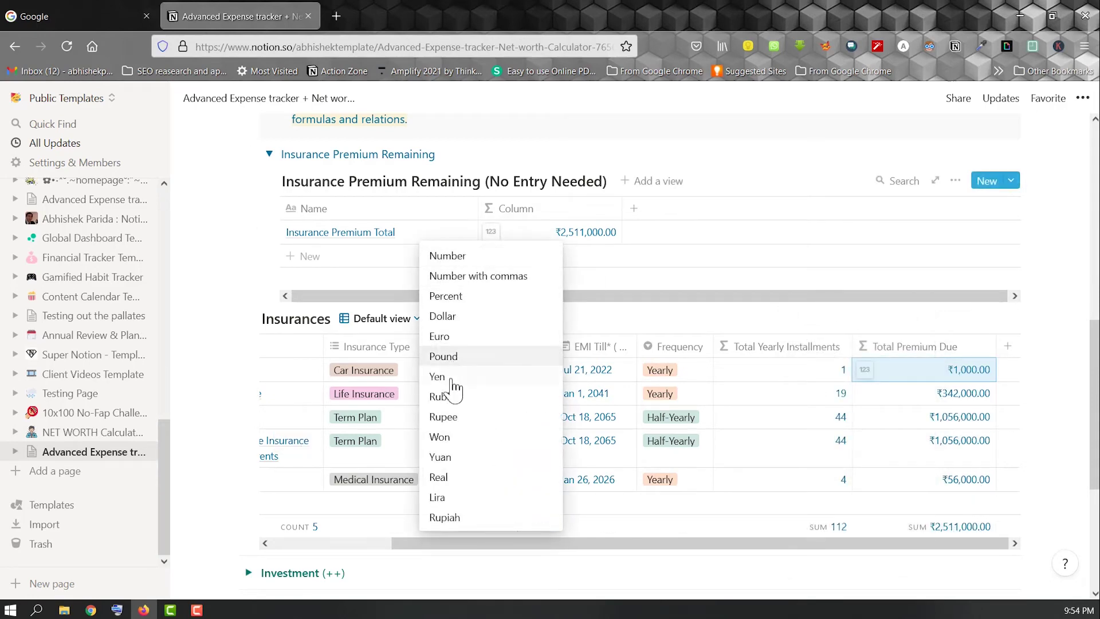
{"action": "left_click", "coordinate": [441, 418]}
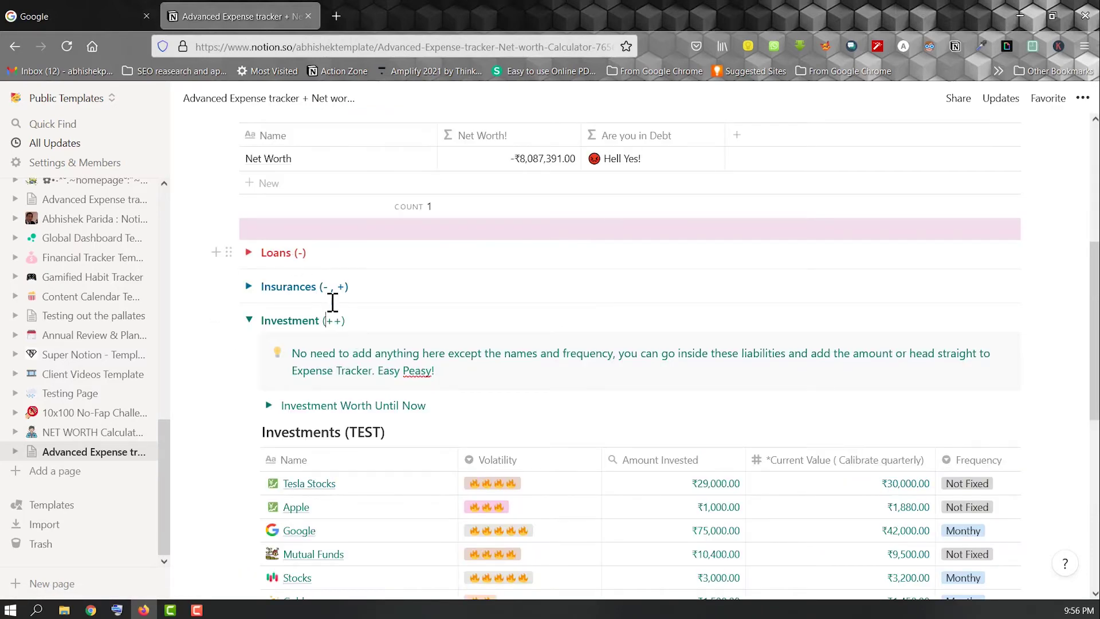
Examine the Investments (TEST) table in the Investment section, including the Amount Invested rollup settings for Tesla Stocks
{"action": "scroll", "coordinate": [347, 378], "scroll_direction": "down", "scroll_amount": 2}
{"action": "scroll", "coordinate": [321, 367], "scroll_direction": "up", "scroll_amount": 3}
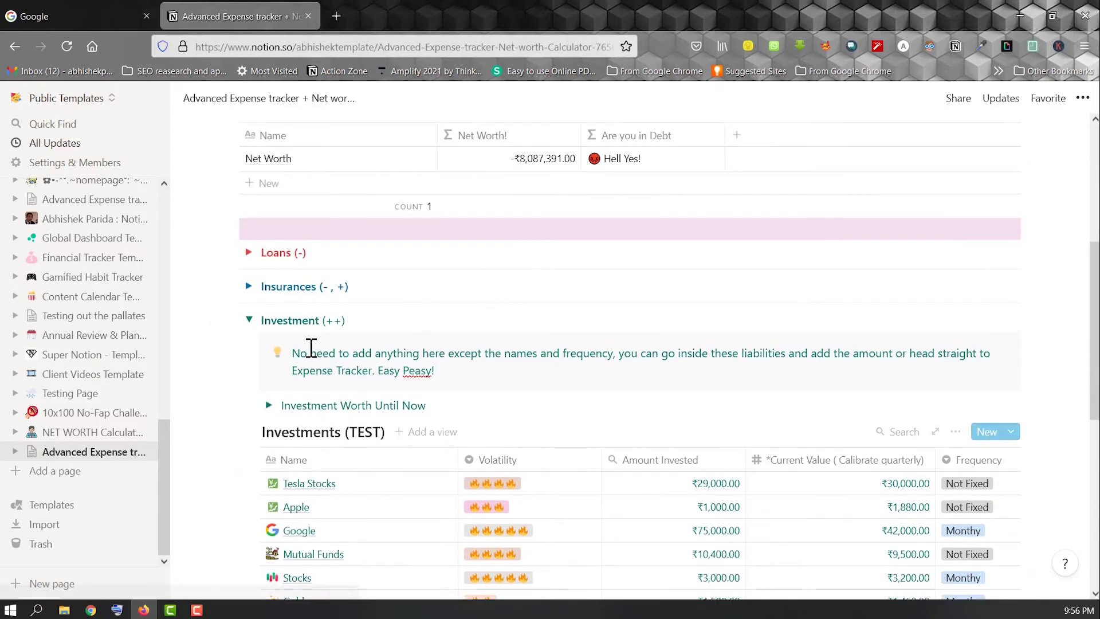
{"action": "scroll", "coordinate": [310, 315], "scroll_direction": "down", "scroll_amount": 1}
{"action": "scroll", "coordinate": [344, 373], "scroll_direction": "down", "scroll_amount": 2}
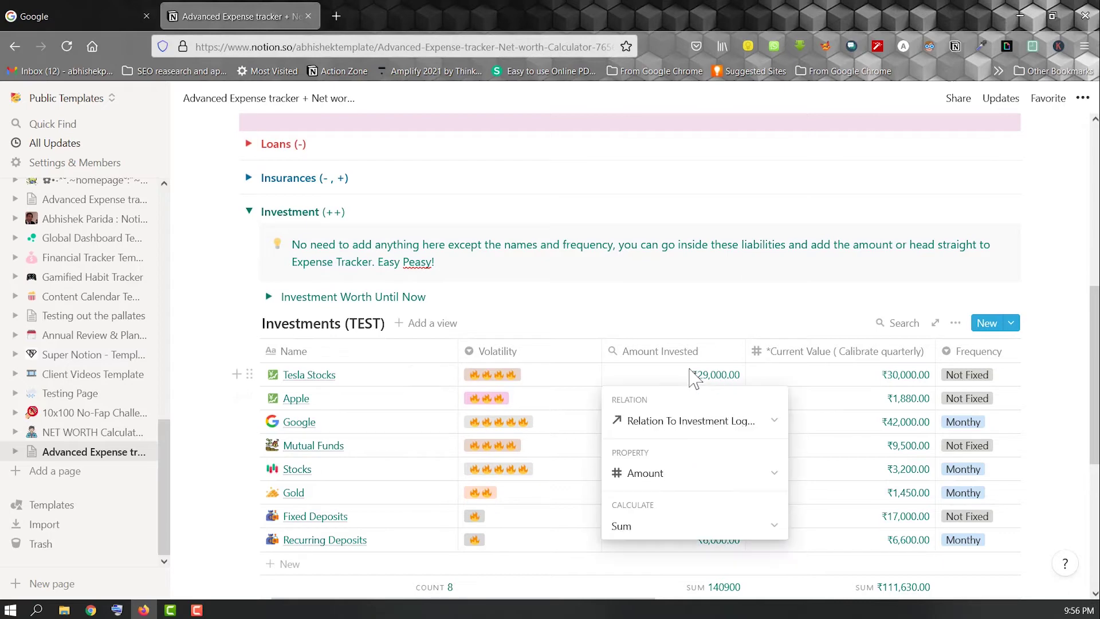
{"action": "left_click", "coordinate": [696, 375]}
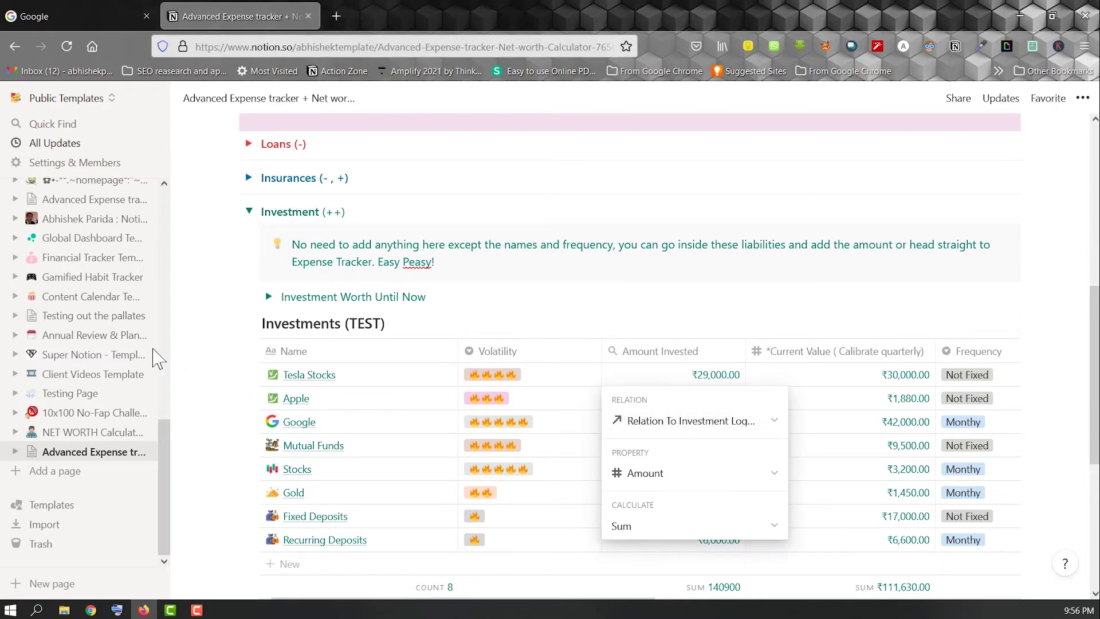
{"action": "key", "text": "Escape"}
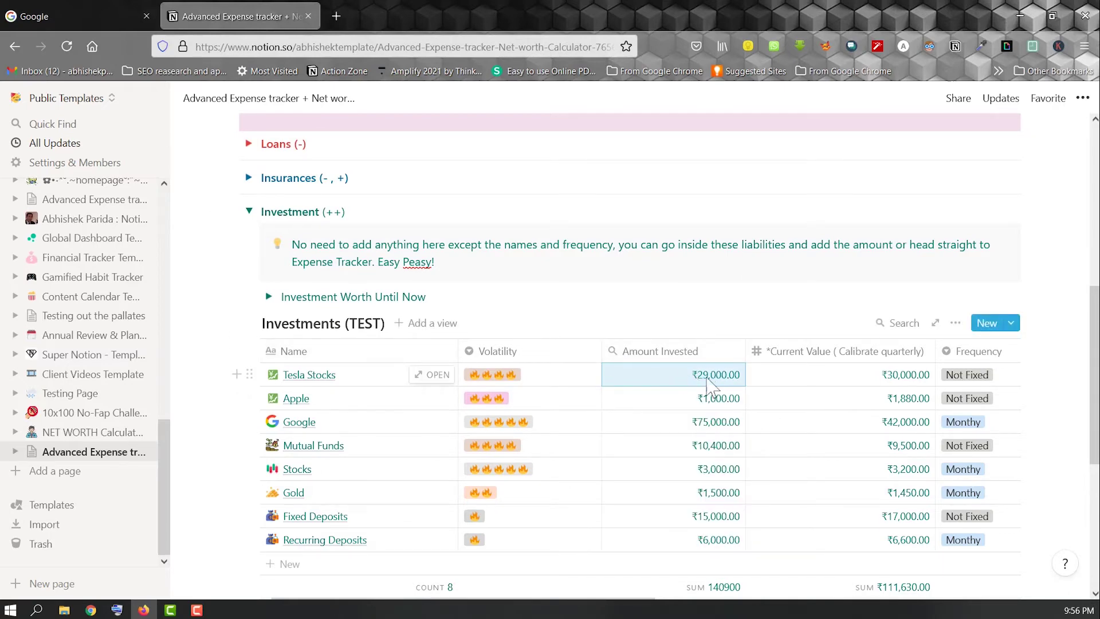
{"action": "scroll", "coordinate": [715, 385], "scroll_direction": "down", "scroll_amount": 3}
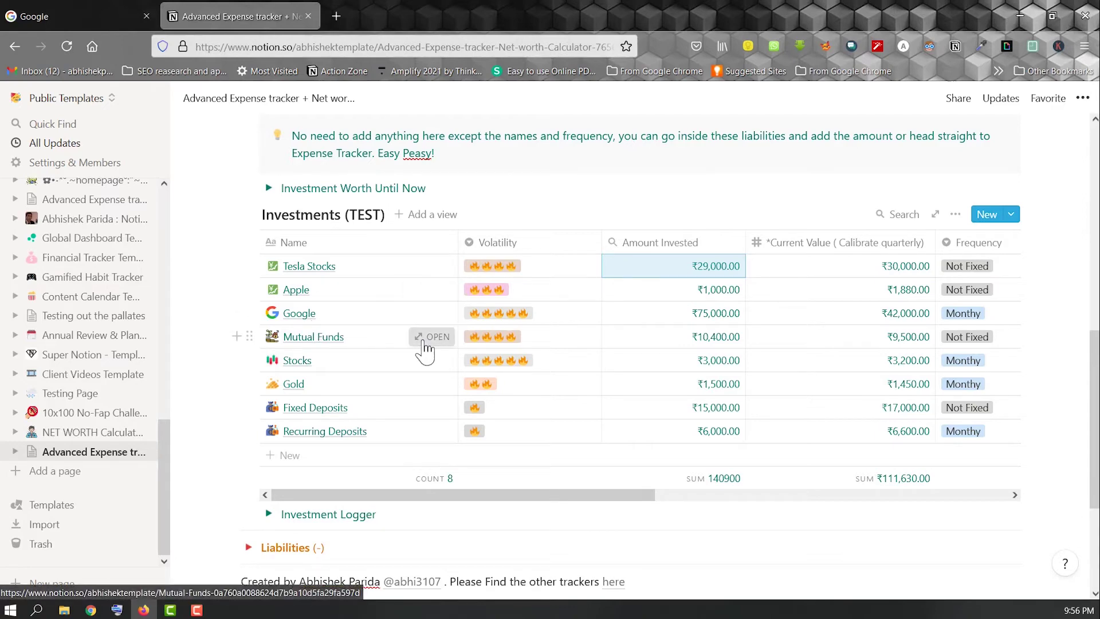
Add an entry "Mutual fund D" to the Investment Logger of the Mutual Funds page, with amount 2000 and month June
{"action": "left_click", "coordinate": [424, 341]}
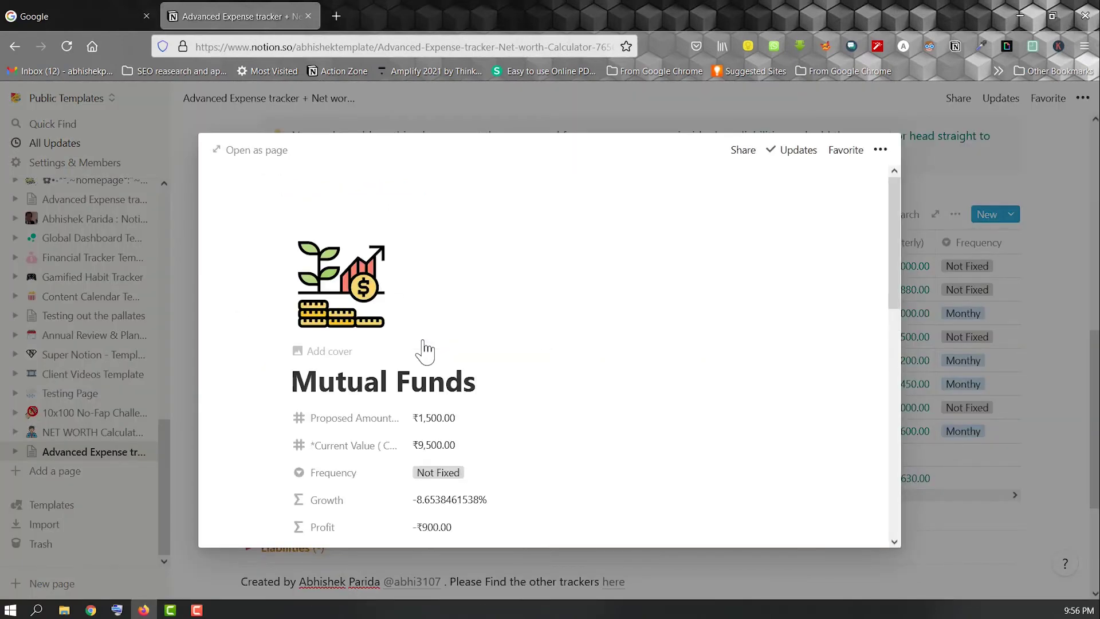
{"action": "scroll", "coordinate": [559, 331], "scroll_direction": "down", "scroll_amount": 6}
{"action": "scroll", "coordinate": [560, 339], "scroll_direction": "down", "scroll_amount": 2}
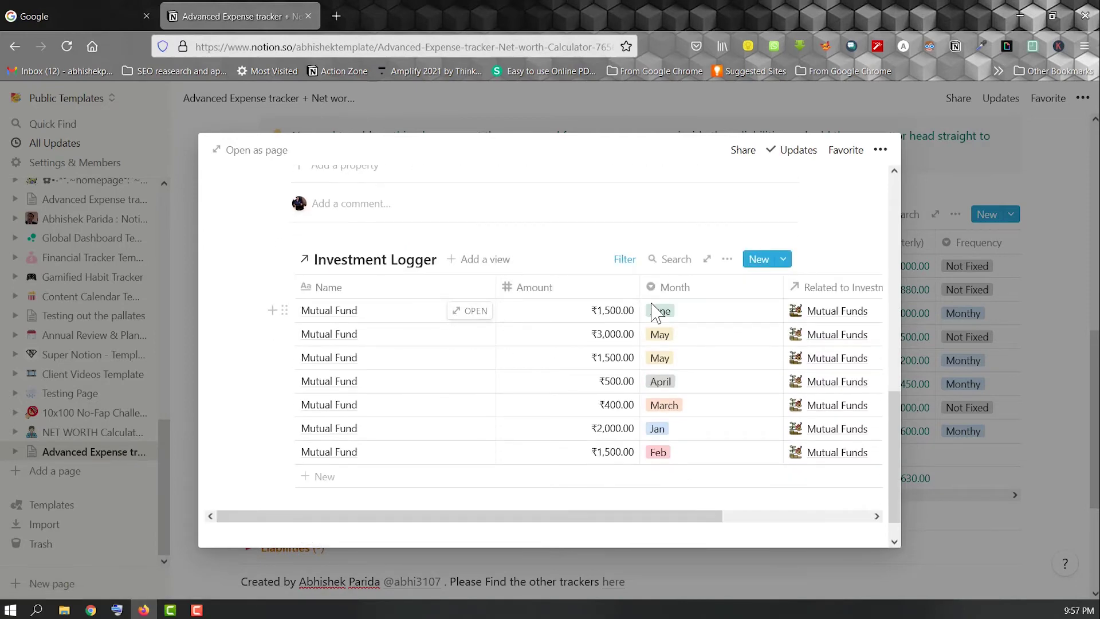
{"action": "left_click", "coordinate": [324, 476]}
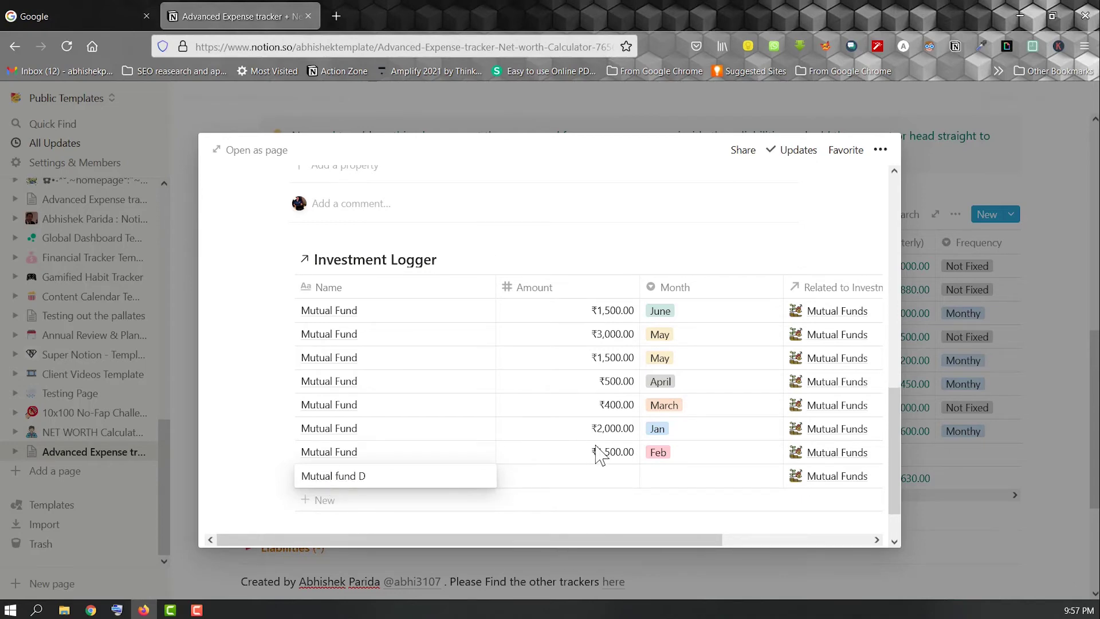
{"action": "left_click", "coordinate": [596, 479]}
{"action": "type", "text": "2000"}
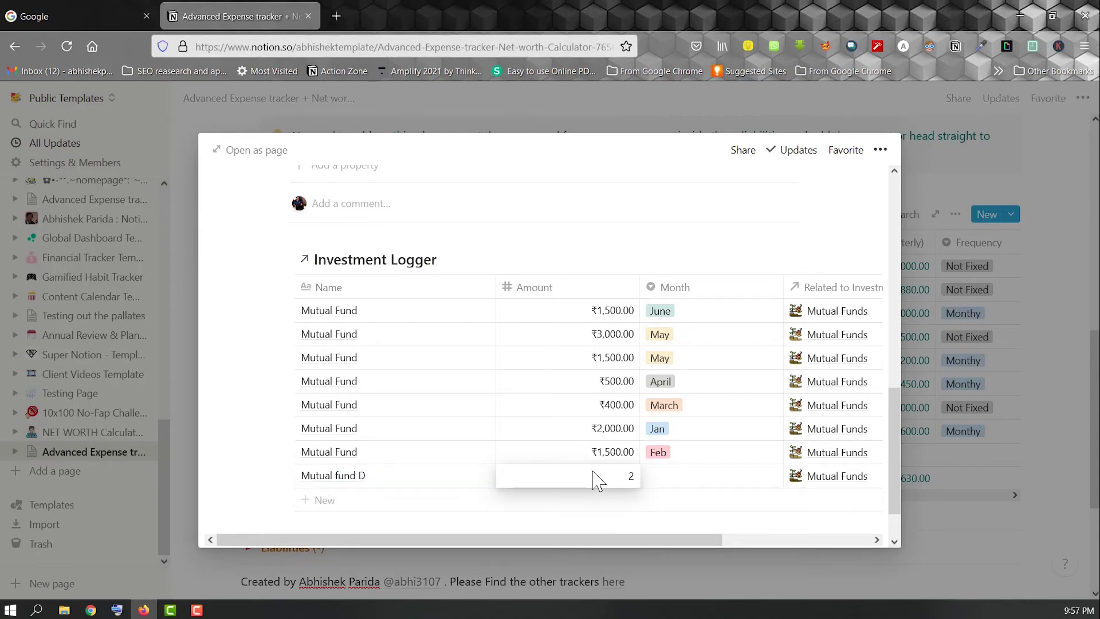
{"action": "left_click", "coordinate": [678, 480]}
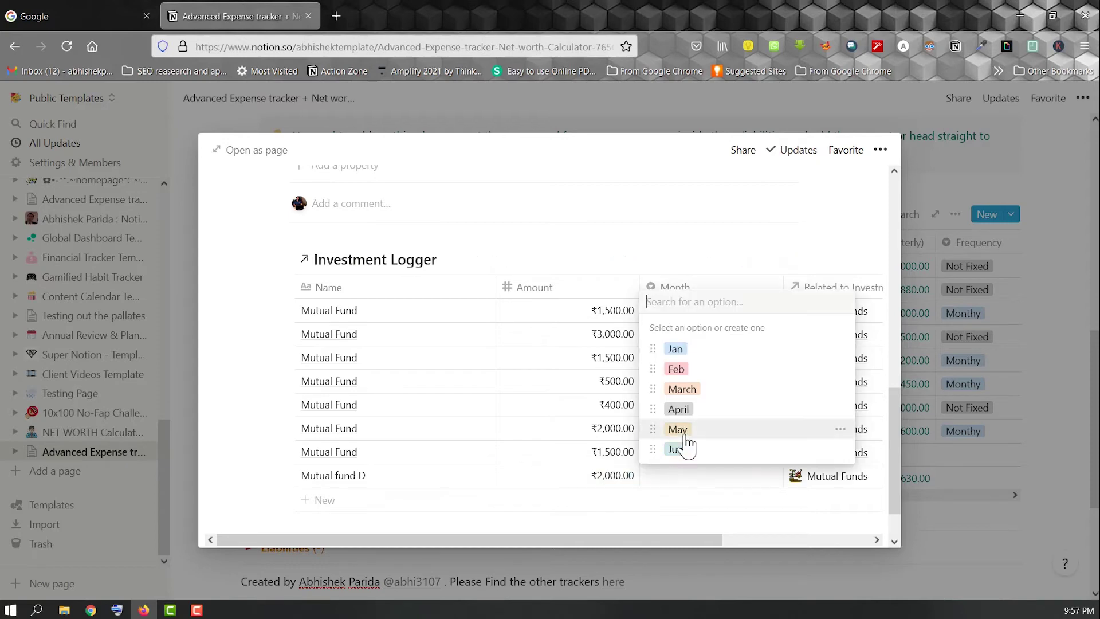
{"action": "left_click", "coordinate": [679, 450]}
View the calculation options for the Amount column of the Mutual Funds Investment Logger and close the page
{"action": "scroll", "coordinate": [663, 480], "scroll_direction": "down", "scroll_amount": 2}
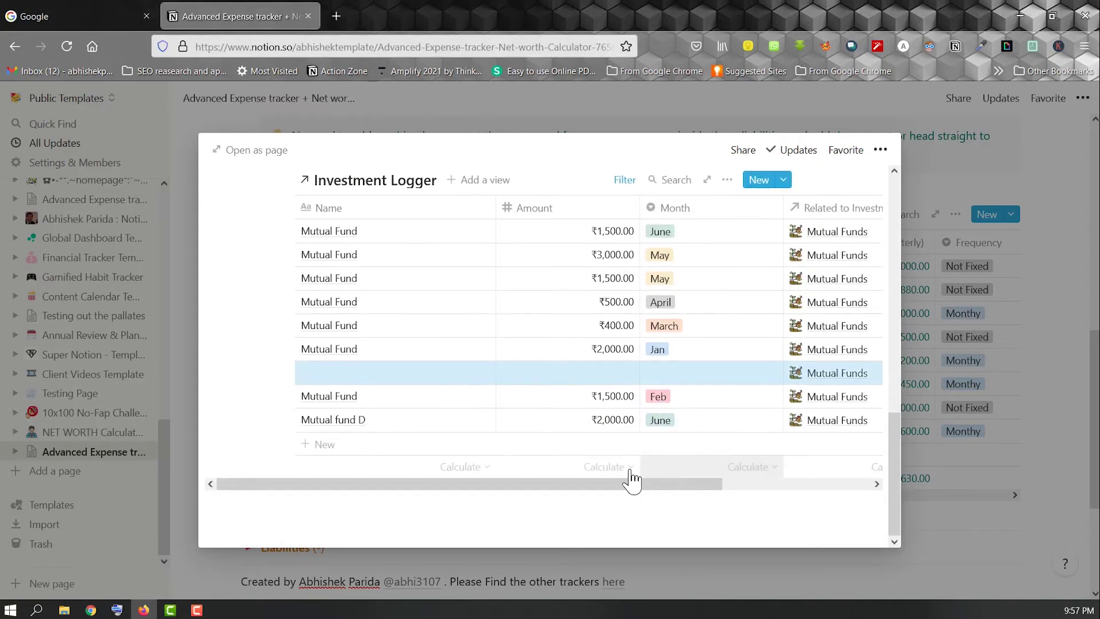
{"action": "left_click", "coordinate": [599, 468]}
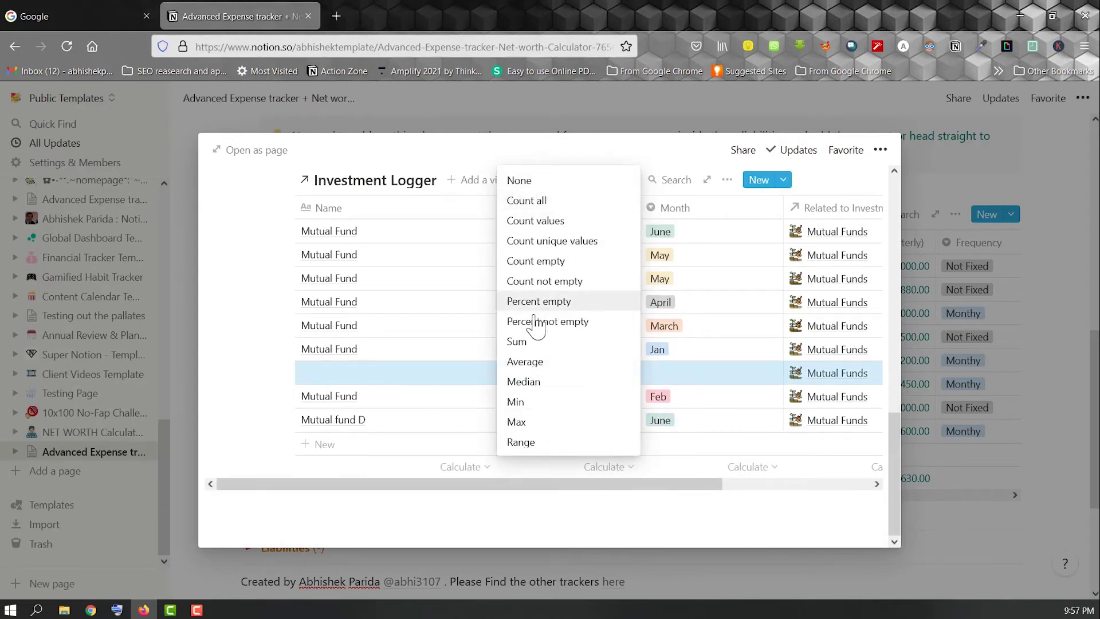
{"action": "key", "text": "Escape"}
{"action": "key", "text": "Escape"}
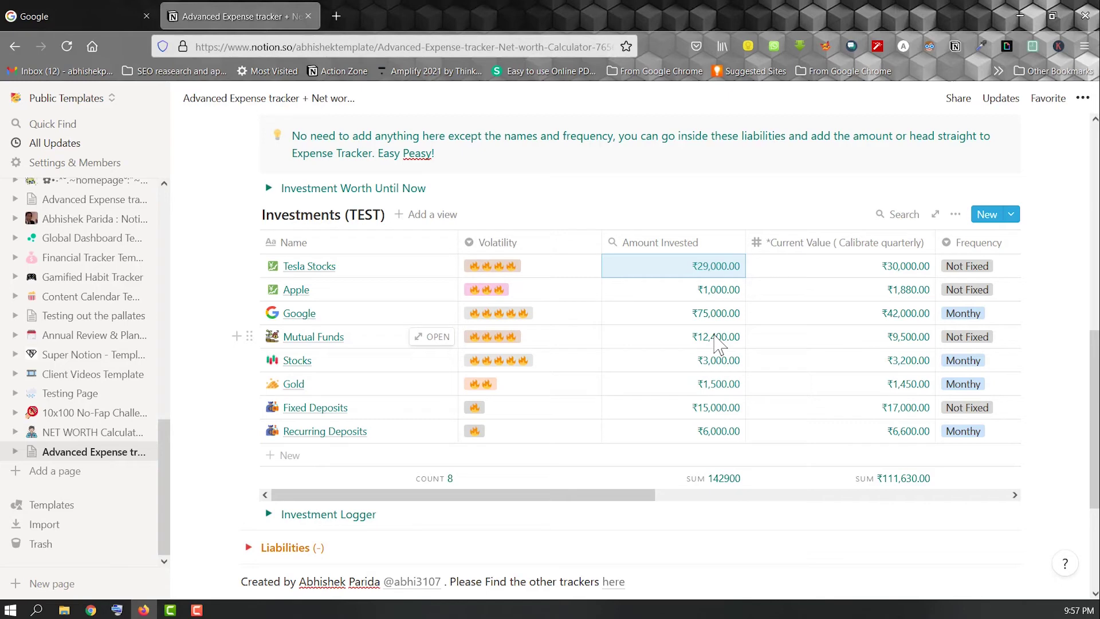
Set the Current Value of Mutual Funds in the Investments (TEST) table to 11500
{"action": "left_click_drag", "start_coordinate": [612, 507], "coordinate": [725, 507]}
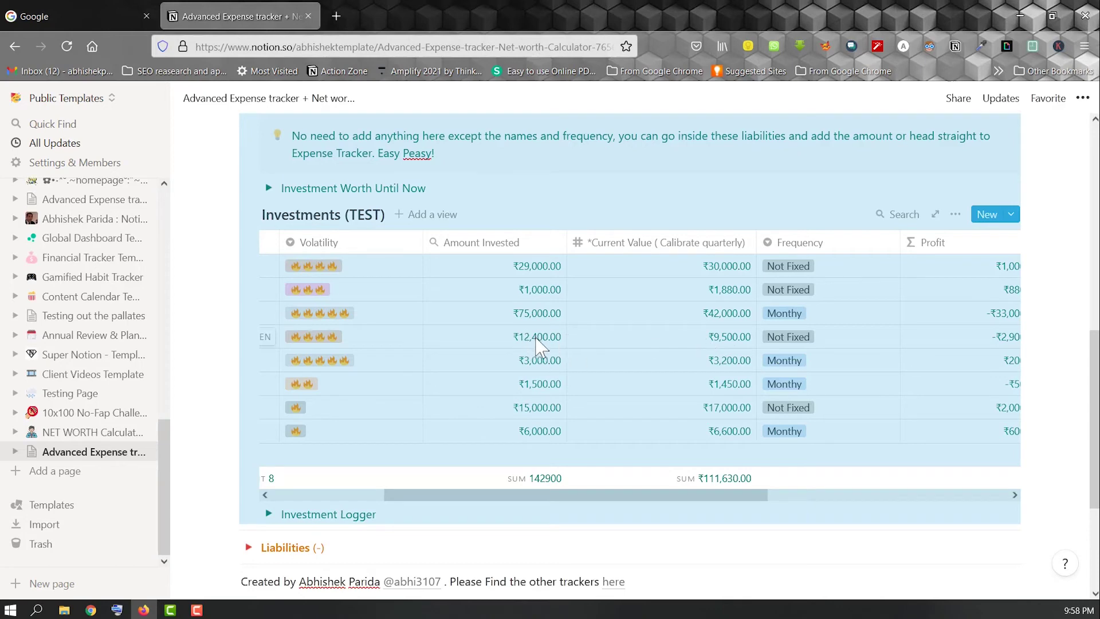
{"action": "left_click", "coordinate": [718, 337]}
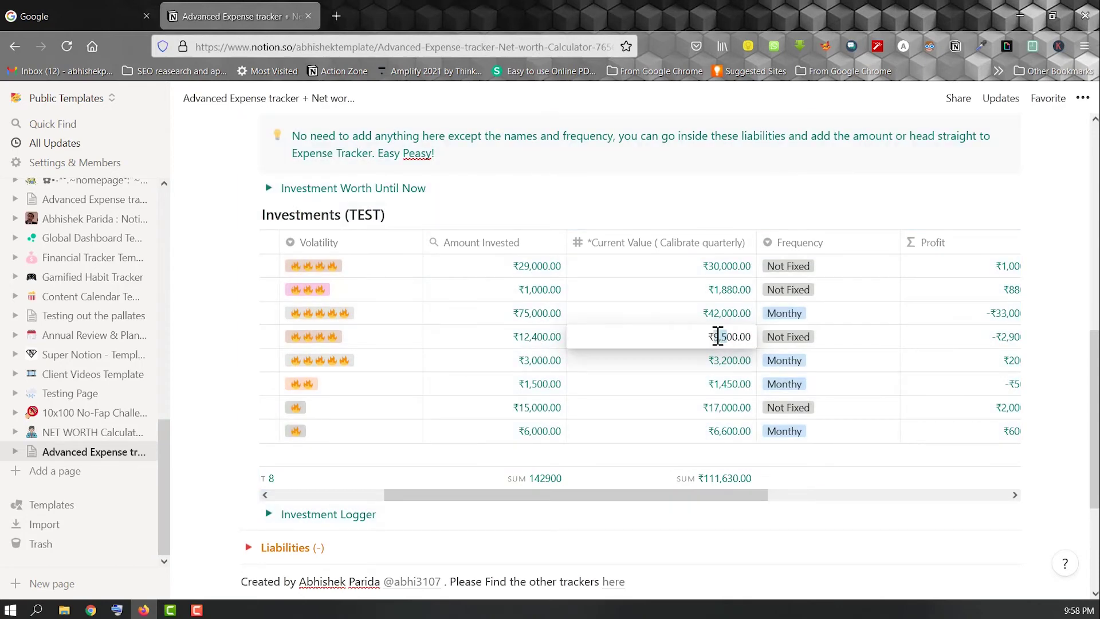
{"action": "type", "text": "11"}
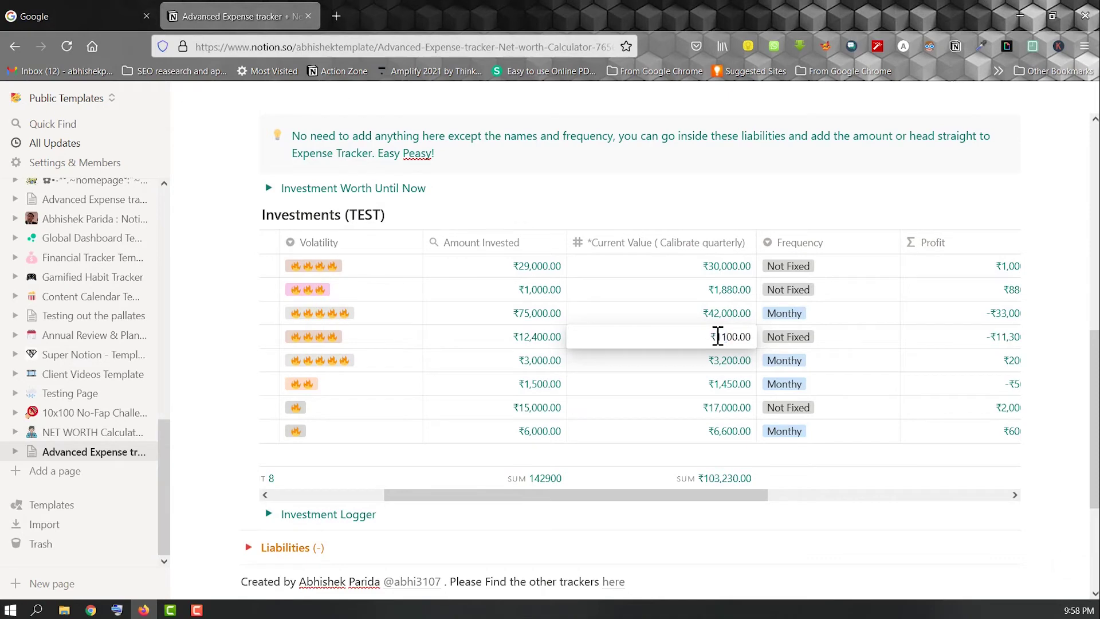
{"action": "type", "text": "5"}
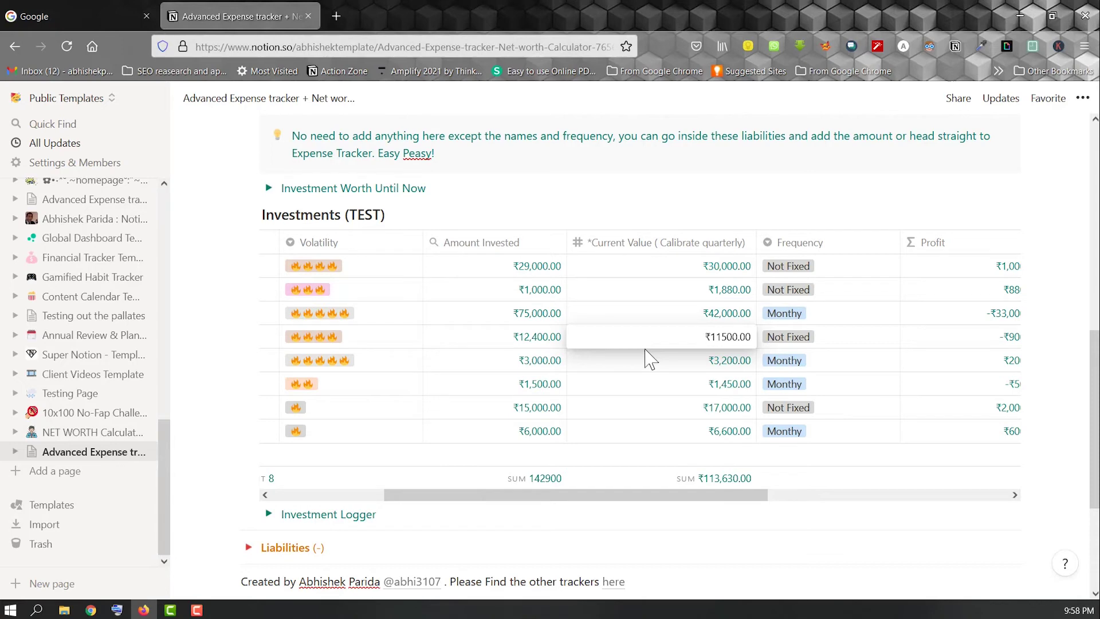
Examine the Current Value, Profit and Growth columns of the Investments (TEST) table and return to its first columns
{"action": "scroll", "coordinate": [649, 359], "scroll_direction": "right", "scroll_amount": 3}
{"action": "left_click", "coordinate": [450, 265]}
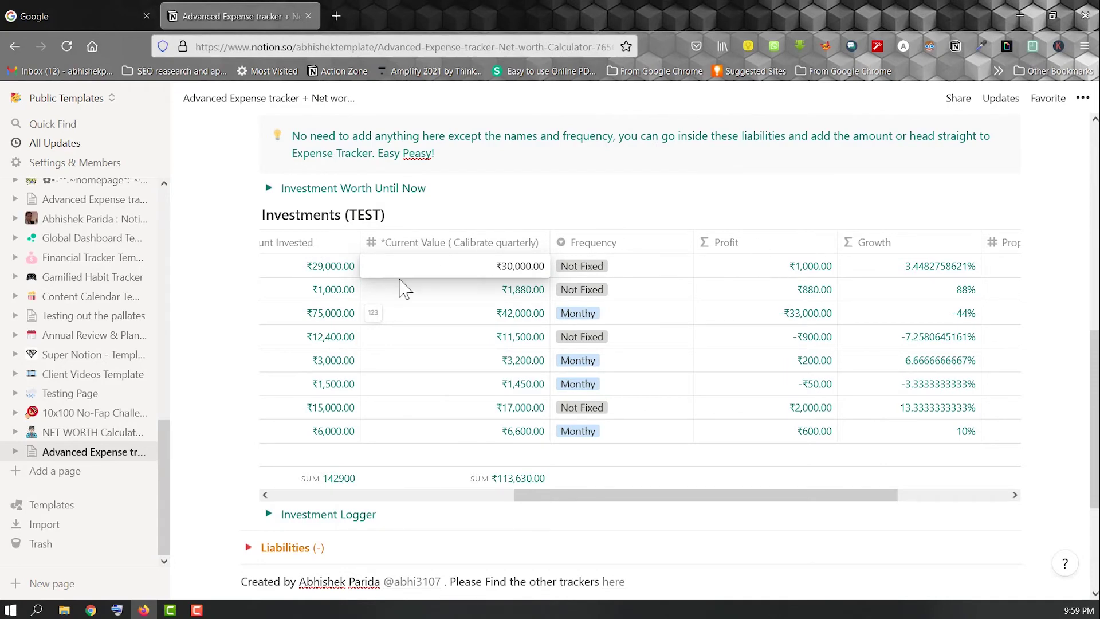
{"action": "key", "text": "Escape"}
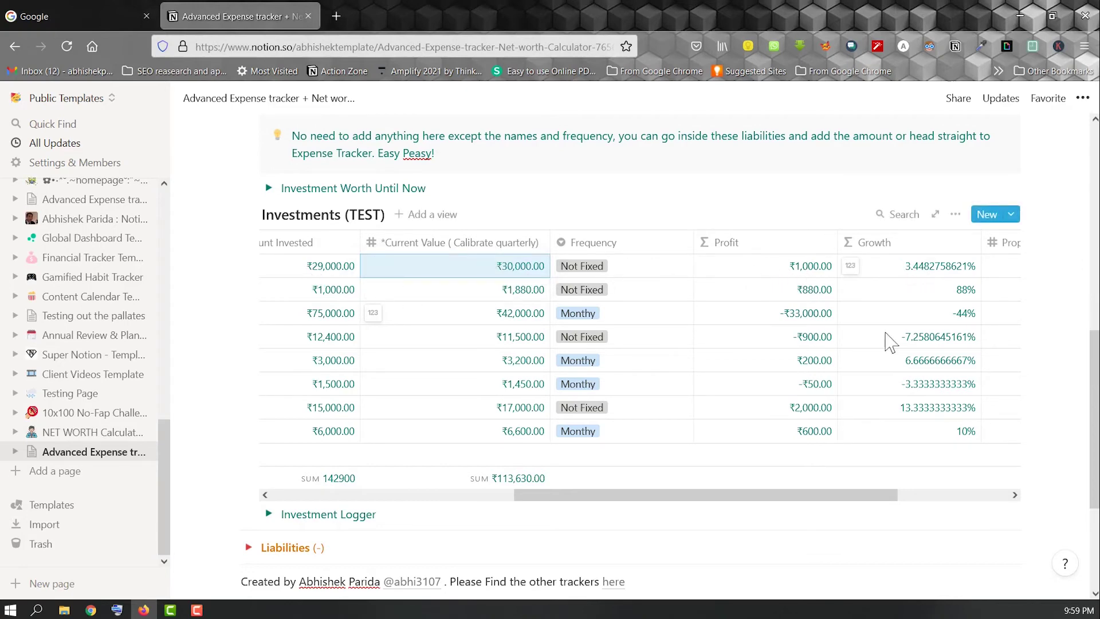
{"action": "left_click_drag", "start_coordinate": [831, 495], "coordinate": [199, 397]}
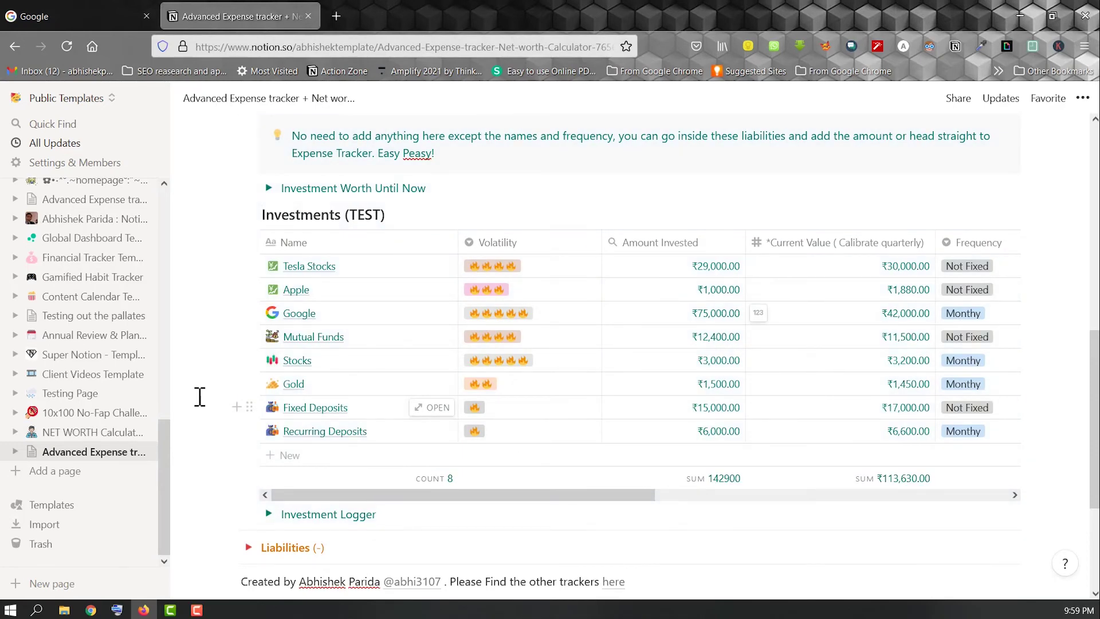
Open the Mutual Funds page to look at its Investment Logger and close the page
{"action": "scroll", "coordinate": [353, 410], "scroll_direction": "down", "scroll_amount": 2}
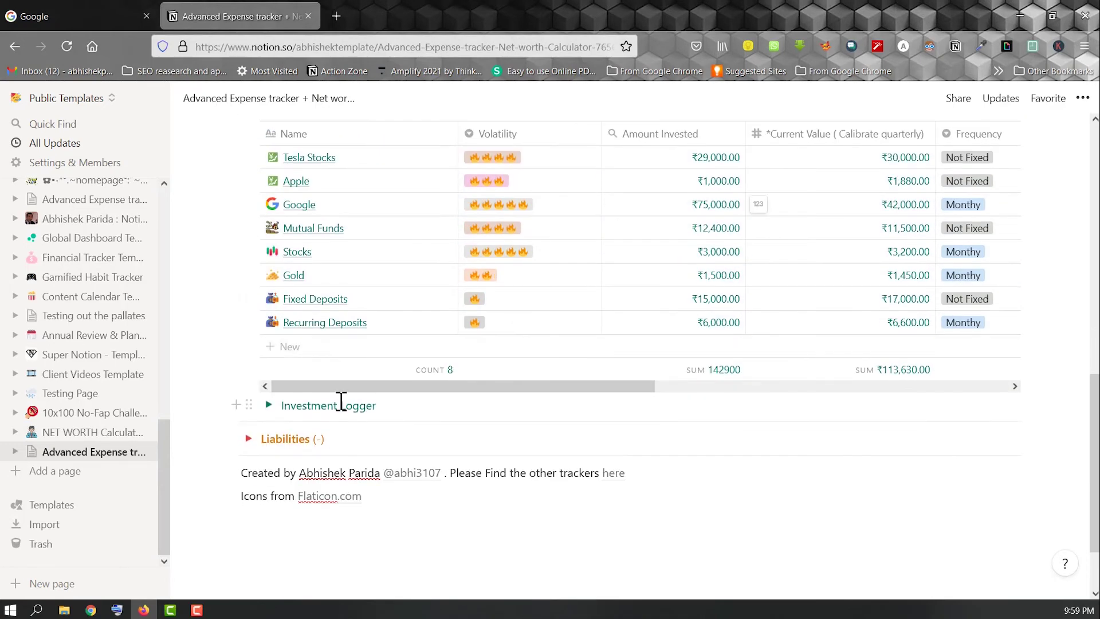
{"action": "left_click", "coordinate": [432, 230]}
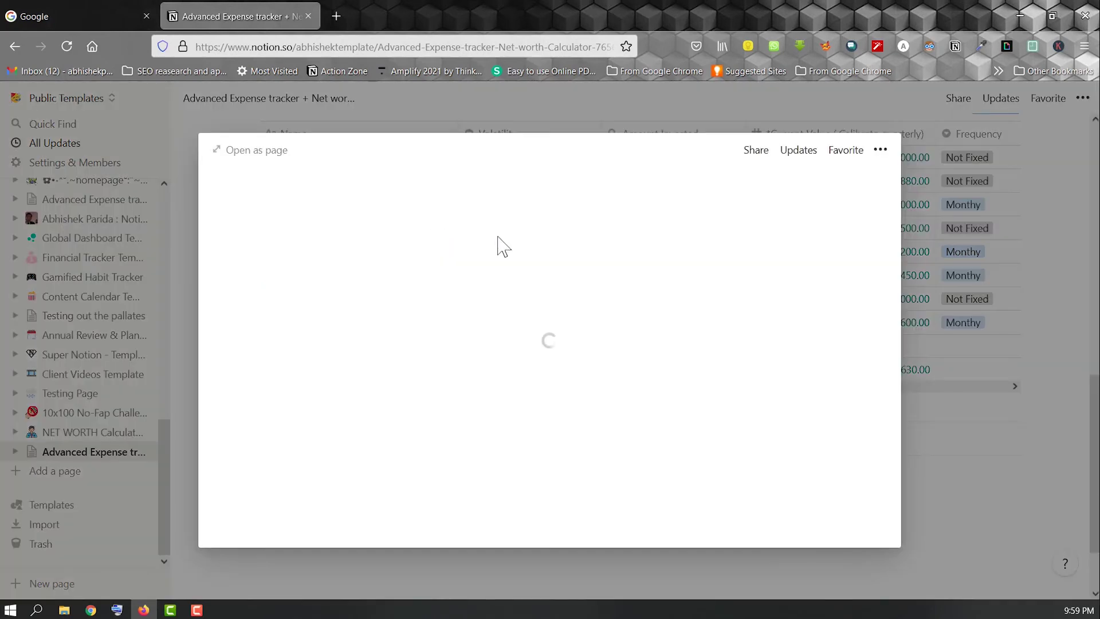
{"action": "scroll", "coordinate": [474, 401], "scroll_direction": "down", "scroll_amount": 5}
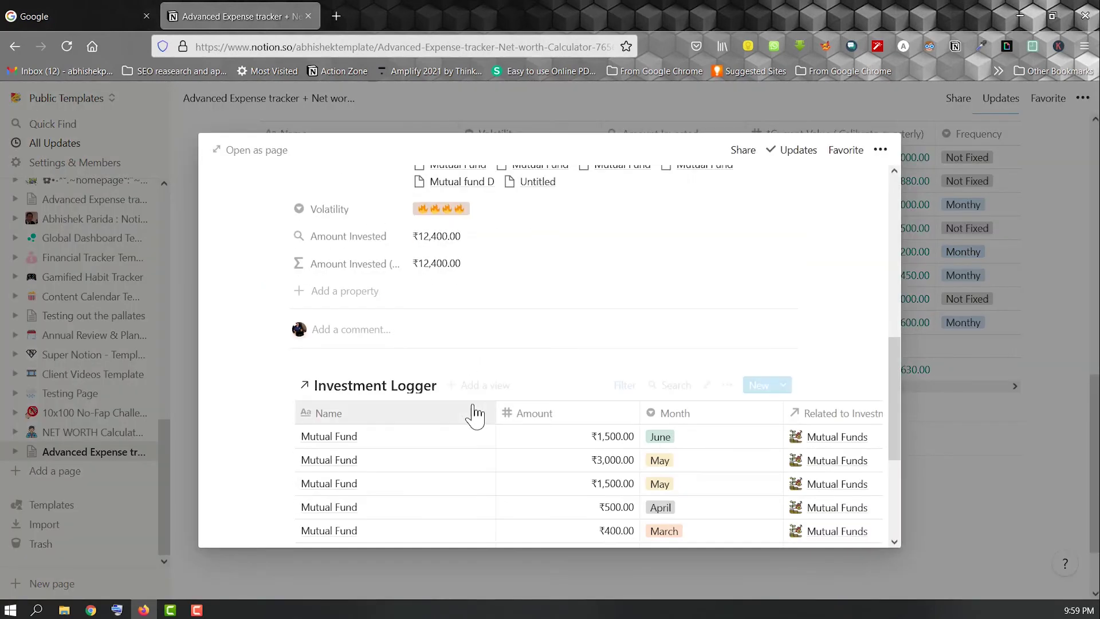
{"action": "left_click", "coordinate": [1003, 436]}
Expand the Investment Logger section and add an entry "Google Stock" below Google with amount 10000
{"action": "left_click", "coordinate": [269, 405]}
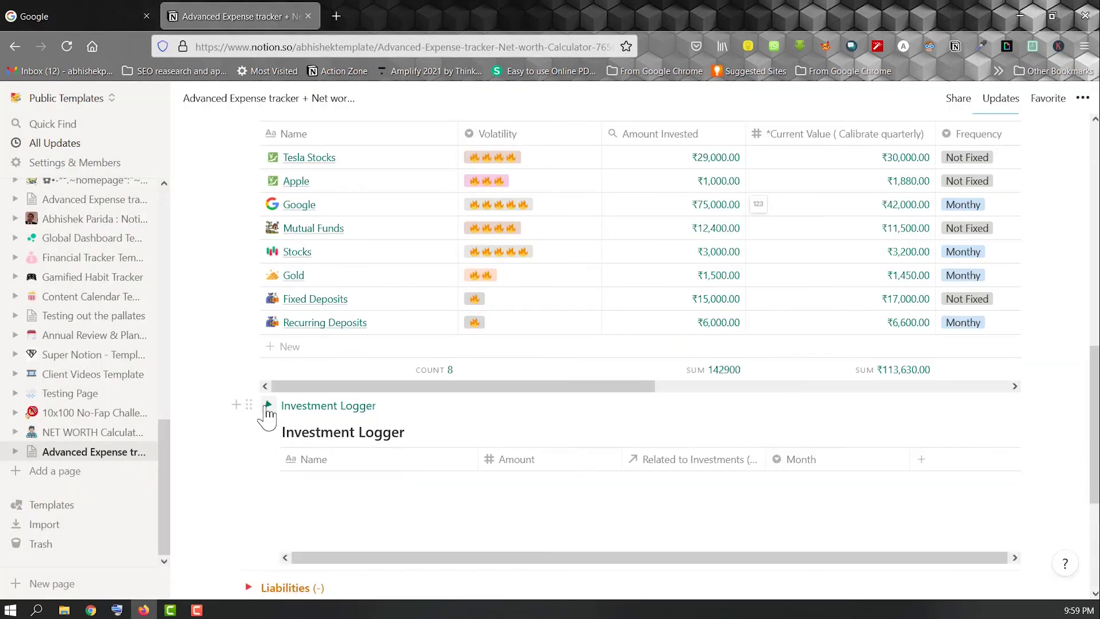
{"action": "scroll", "coordinate": [292, 415], "scroll_direction": "down", "scroll_amount": 4}
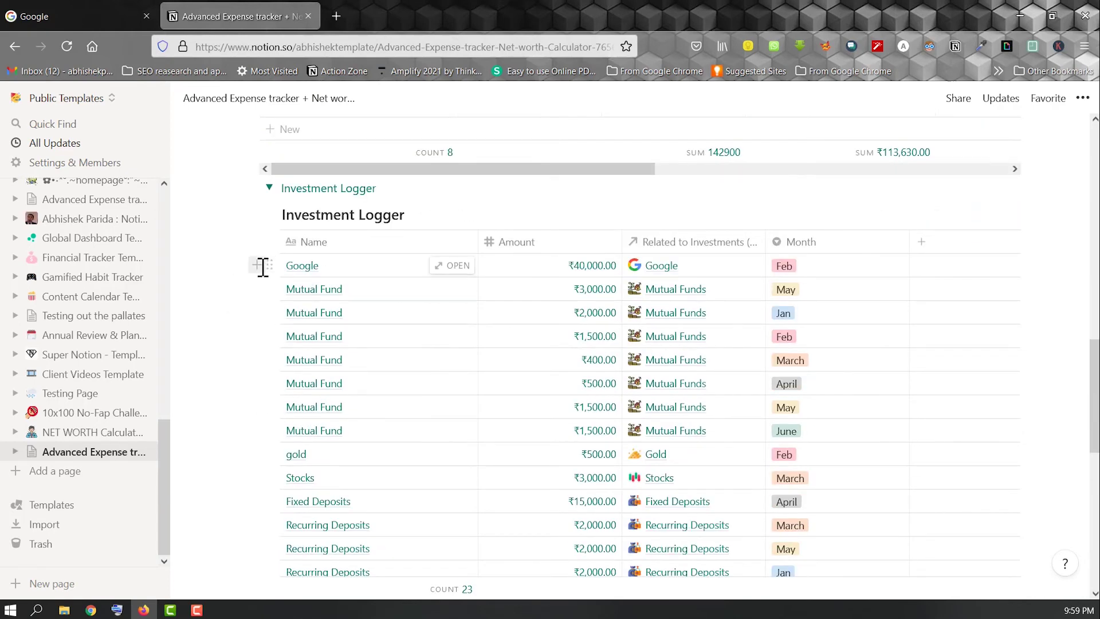
{"action": "left_click", "coordinate": [259, 266]}
{"action": "type", "text": "Google Stock"}
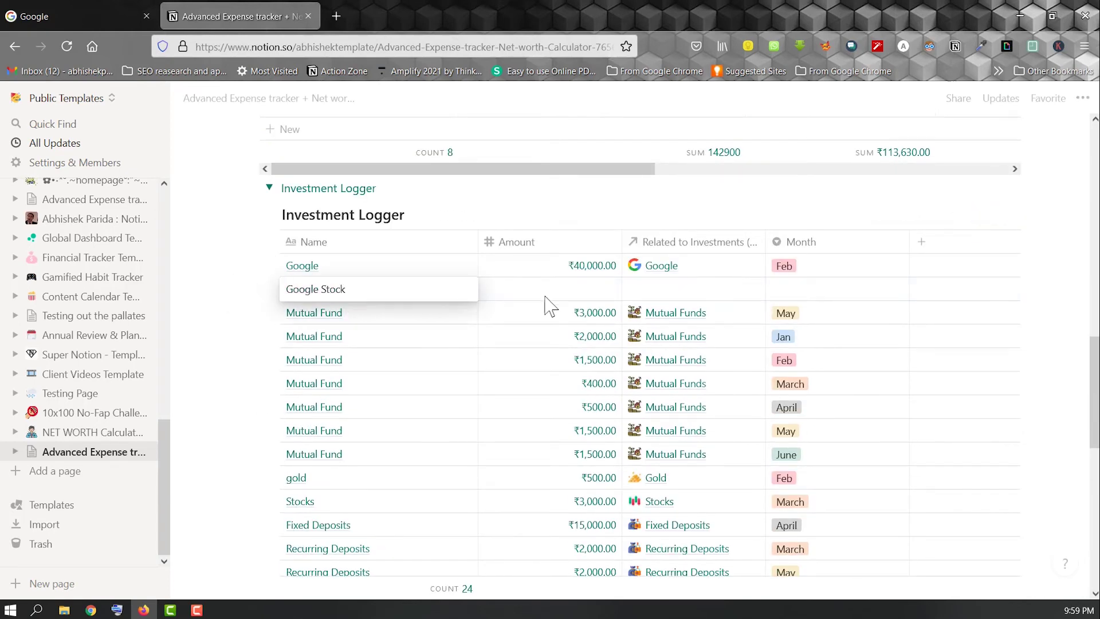
{"action": "key", "text": "Return"}
{"action": "left_click", "coordinate": [560, 300]}
{"action": "type", "text": "10000"}
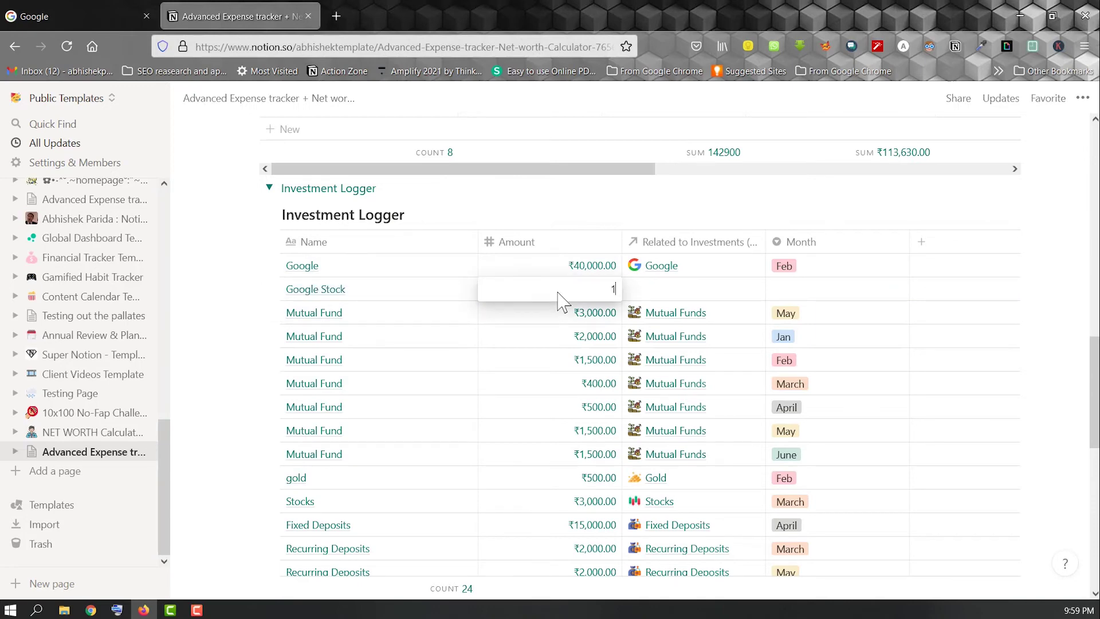
{"action": "key", "text": "Return"}
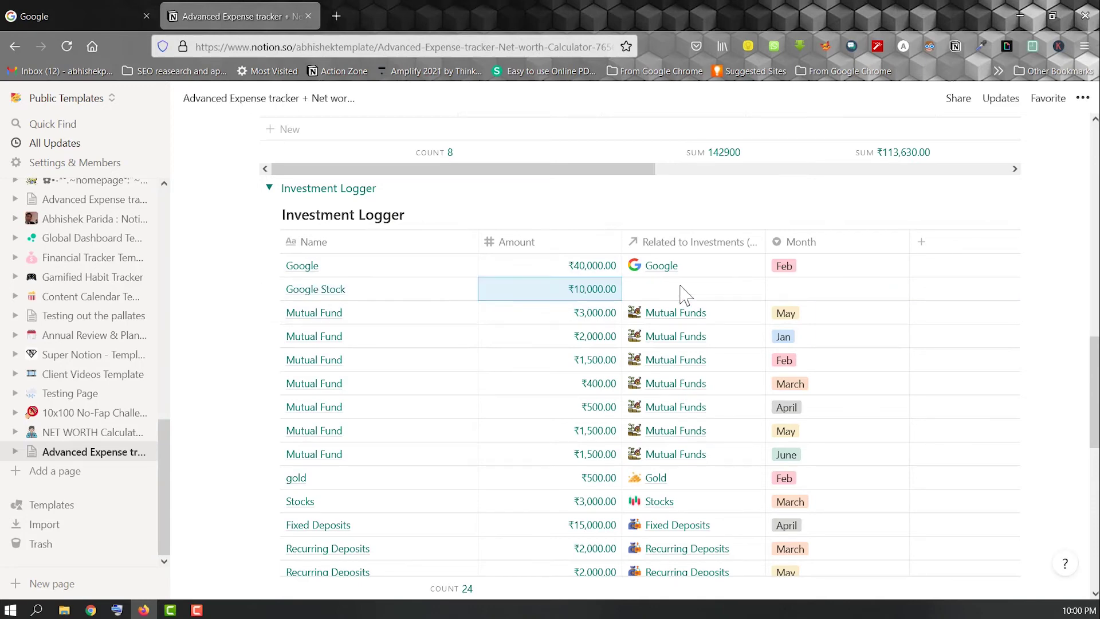
Relate the Google Stock entry to the Google investment and set its month to June
{"action": "left_click", "coordinate": [685, 294]}
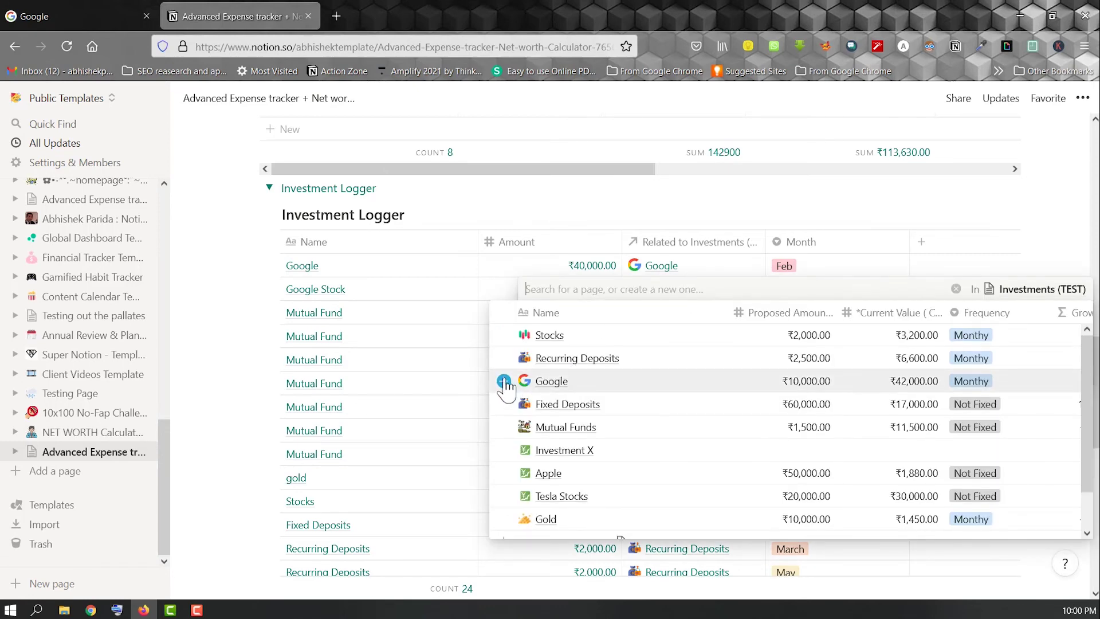
{"action": "left_click", "coordinate": [504, 382]}
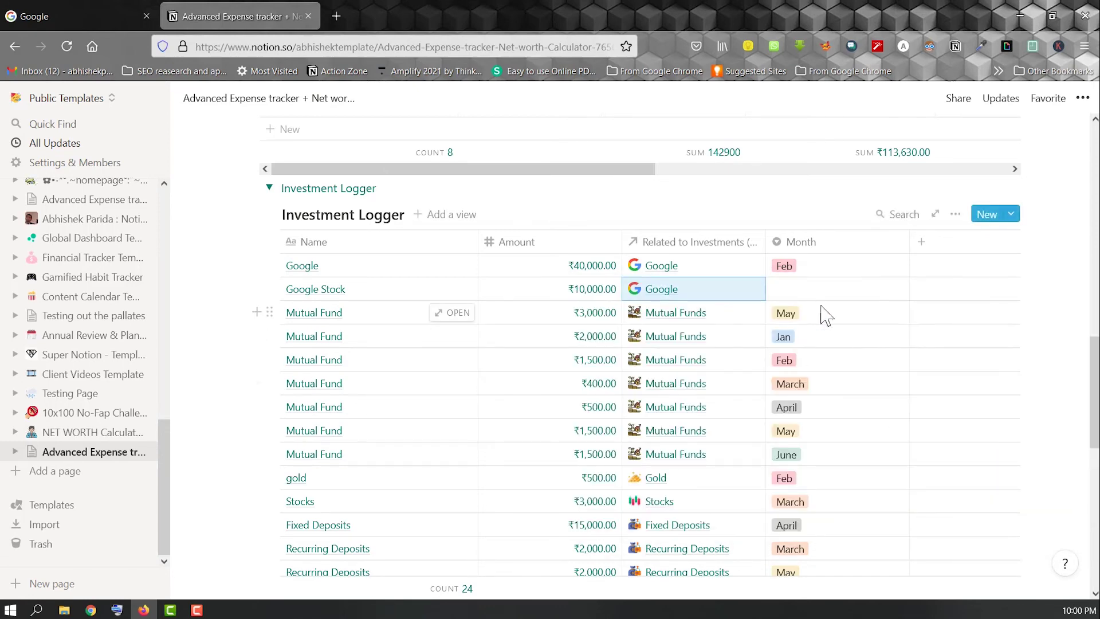
{"action": "left_click", "coordinate": [809, 290]}
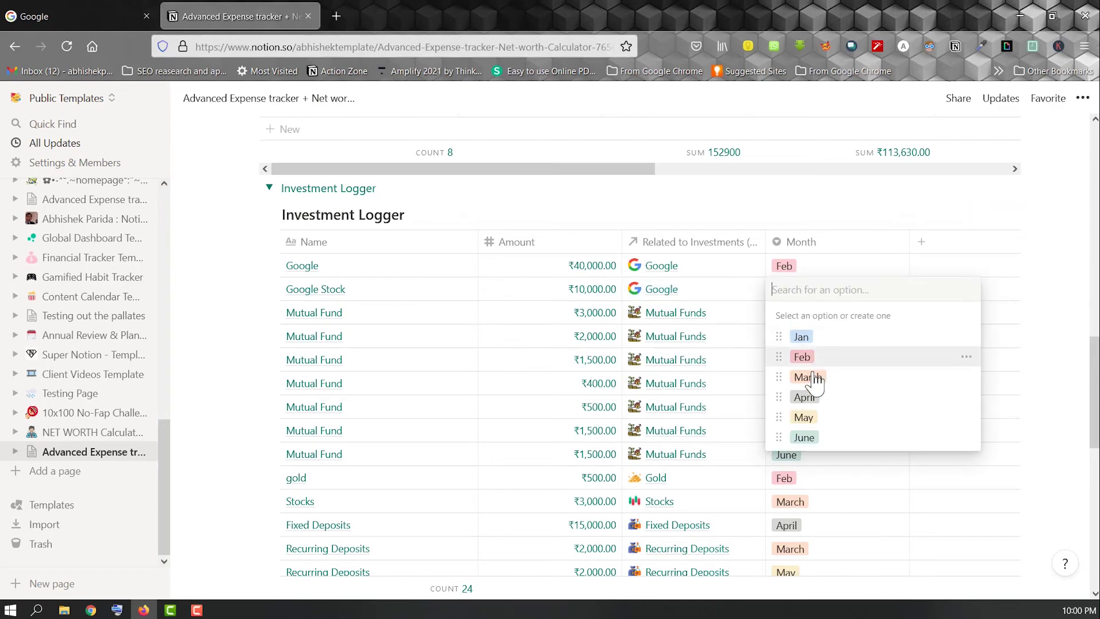
{"action": "left_click", "coordinate": [810, 437]}
{"action": "left_click", "coordinate": [208, 297]}
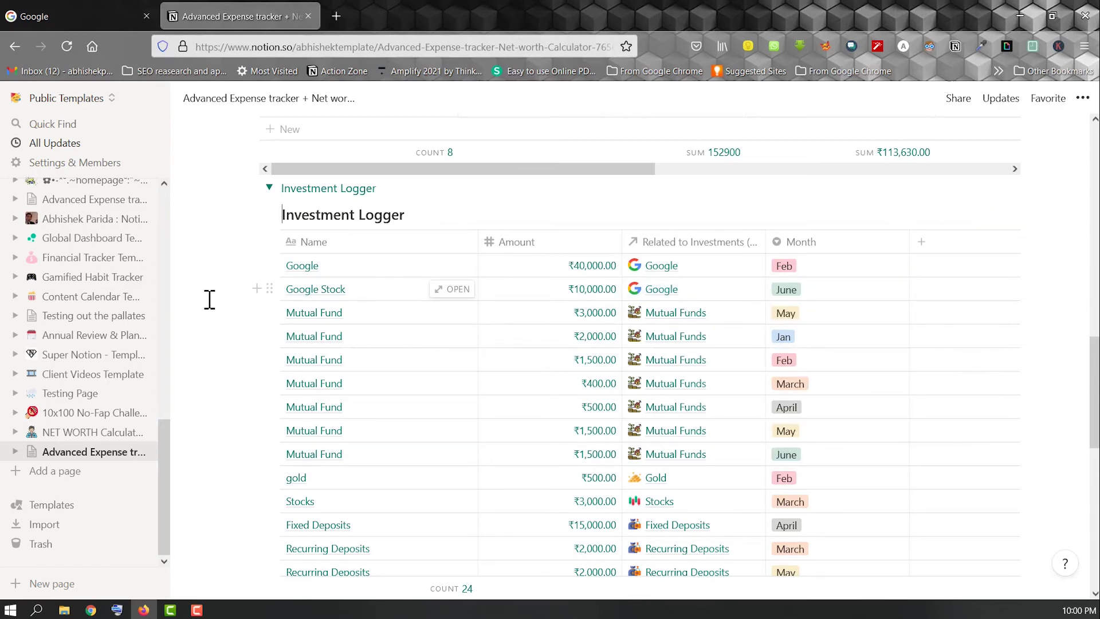
Check the Amount Invested for Google and the column sums in the Investments (TEST) table
{"action": "scroll", "coordinate": [249, 319], "scroll_direction": "up", "scroll_amount": 5}
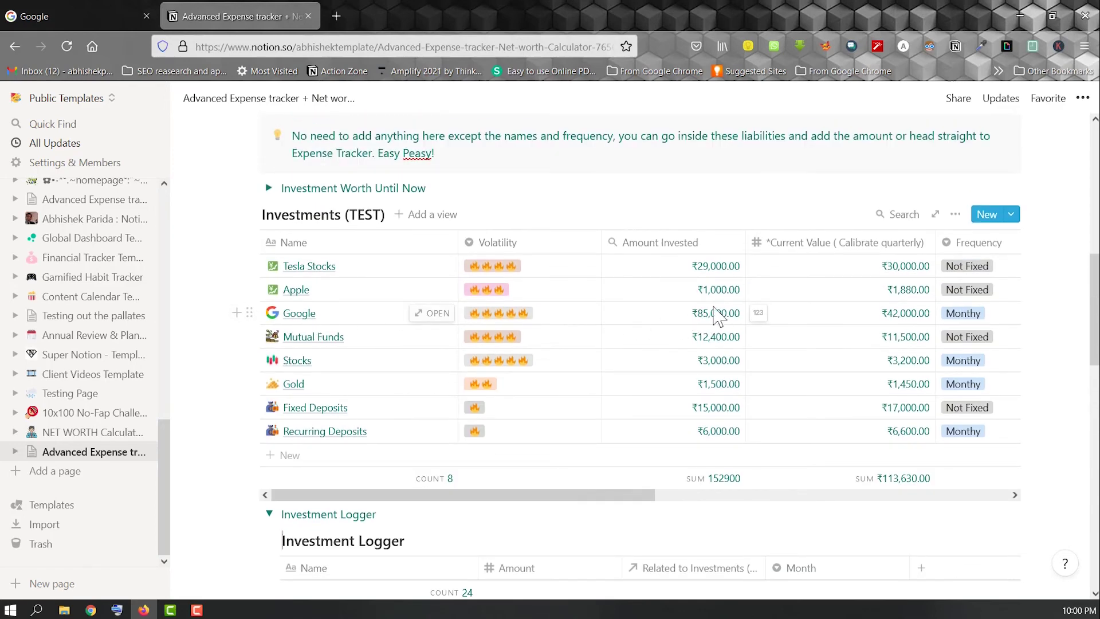
{"action": "scroll", "coordinate": [705, 321], "scroll_direction": "down", "scroll_amount": 2}
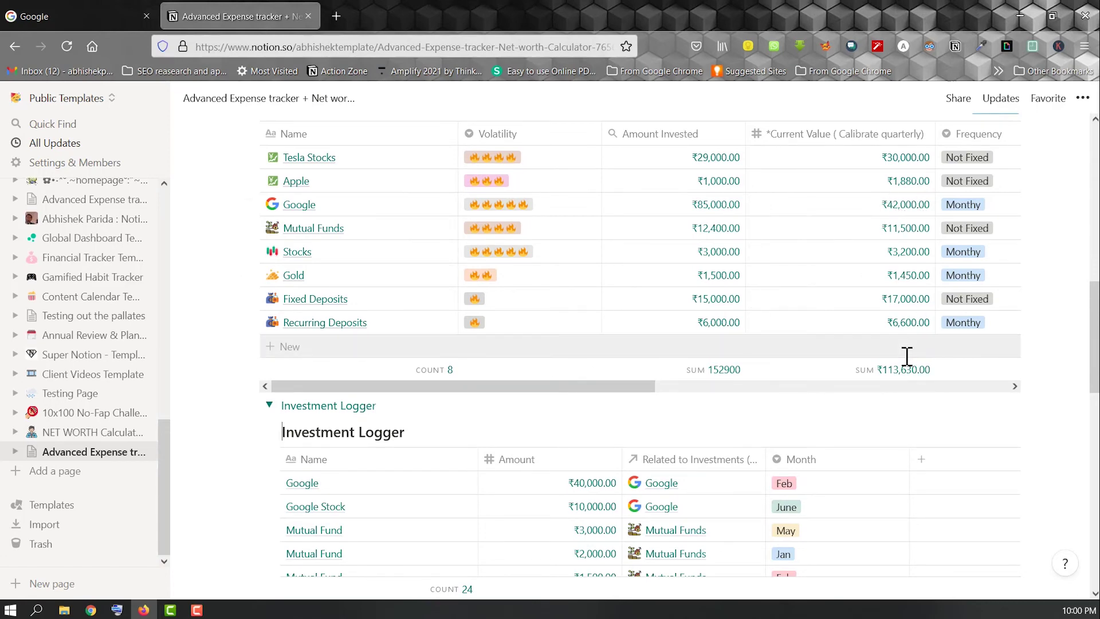
{"action": "scroll", "coordinate": [908, 367], "scroll_direction": "up", "scroll_amount": 4}
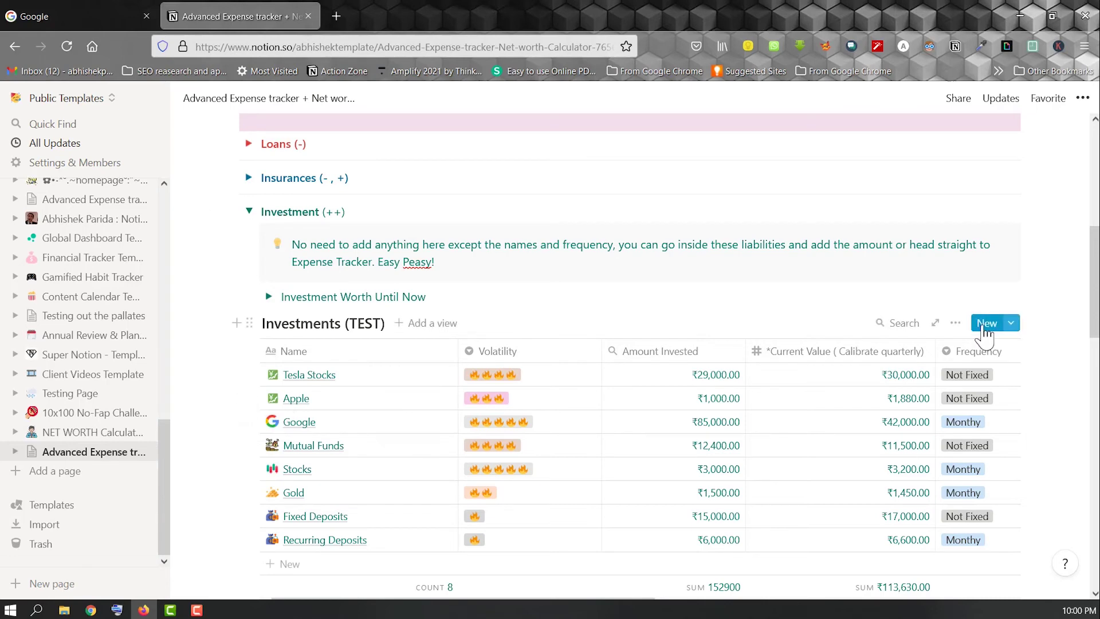
Create an investment named "Test" in the Investments (TEST) table from the Investment X template and close its page
{"action": "left_click", "coordinate": [986, 324]}
{"action": "scroll", "coordinate": [491, 388], "scroll_direction": "down", "scroll_amount": 5}
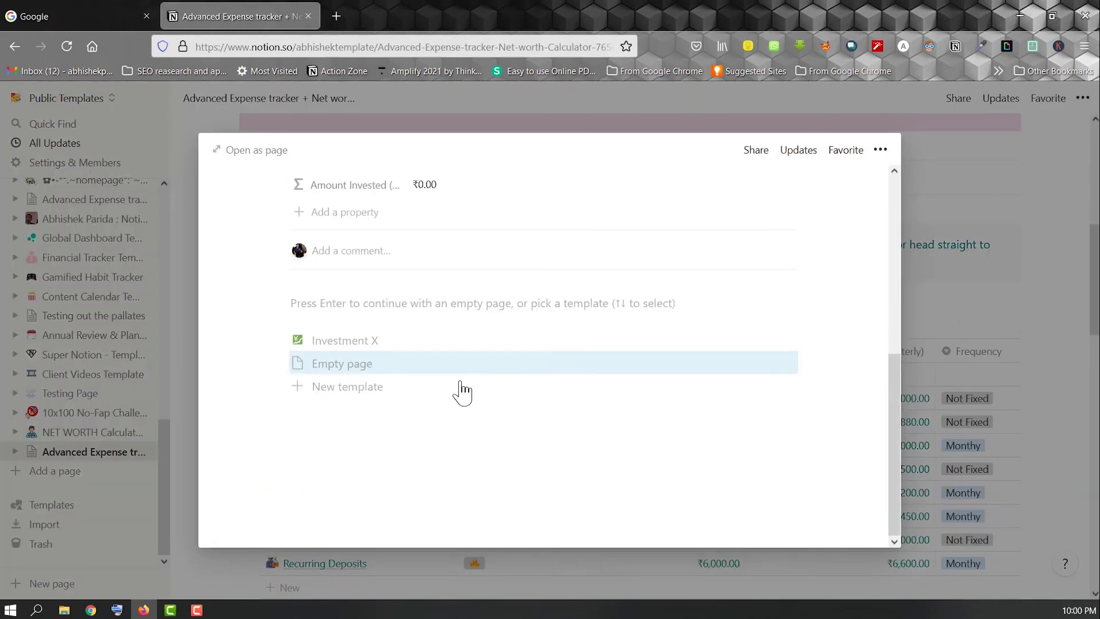
{"action": "left_click", "coordinate": [353, 338]}
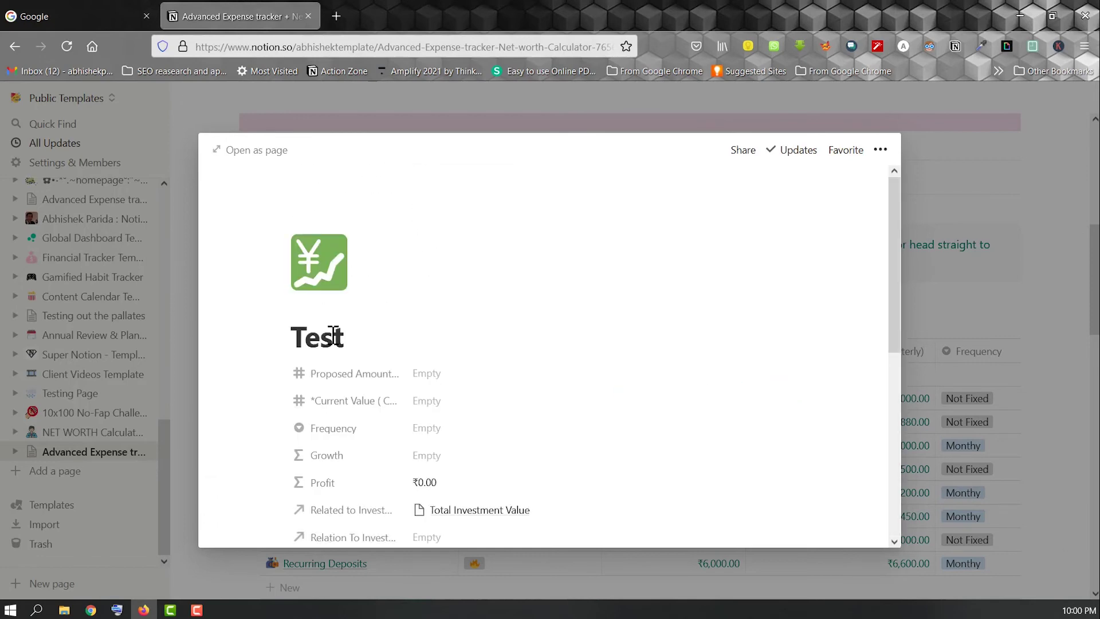
{"action": "left_click", "coordinate": [1020, 260]}
Add a blank entry below Google in the Investment Logger and view the investments it can be related to
{"action": "scroll", "coordinate": [304, 326], "scroll_direction": "down", "scroll_amount": 4}
{"action": "scroll", "coordinate": [292, 269], "scroll_direction": "down", "scroll_amount": 4}
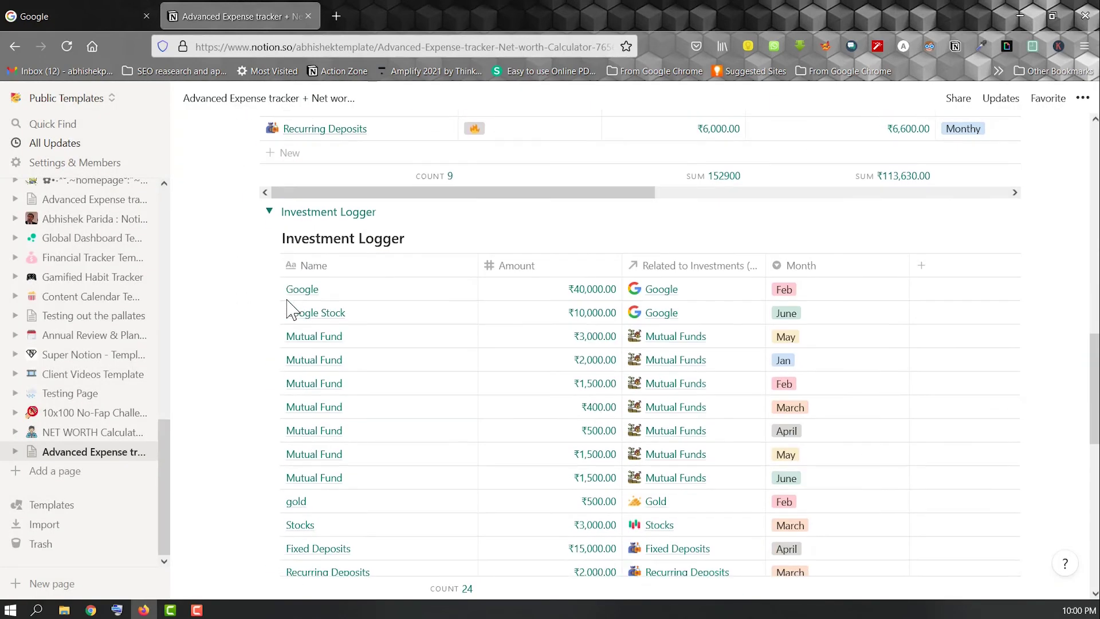
{"action": "left_click", "coordinate": [258, 288]}
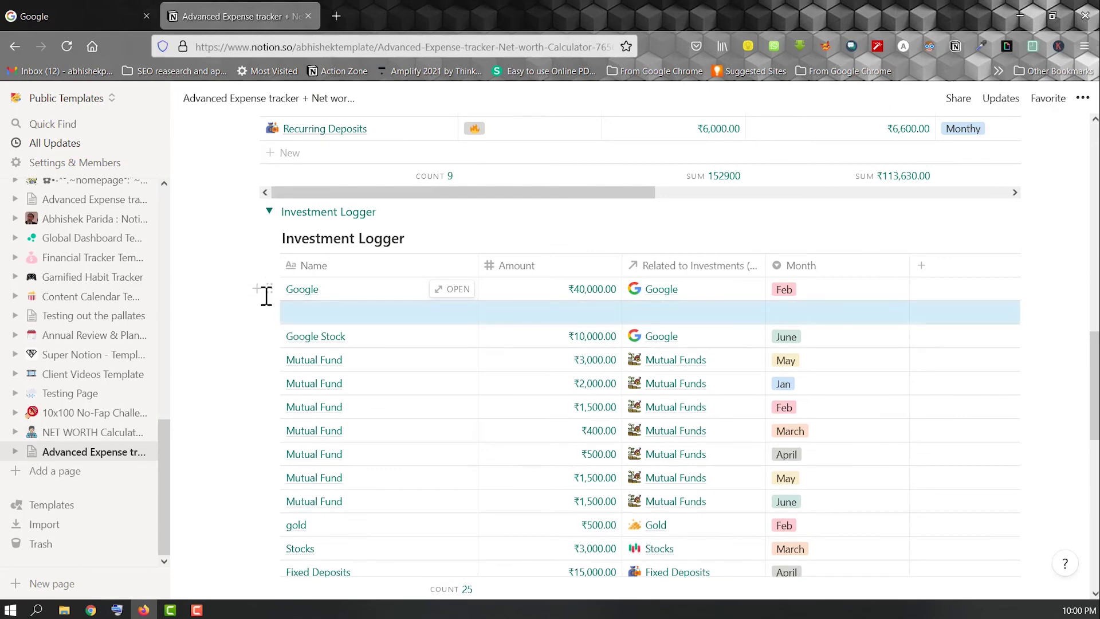
{"action": "left_click", "coordinate": [666, 313]}
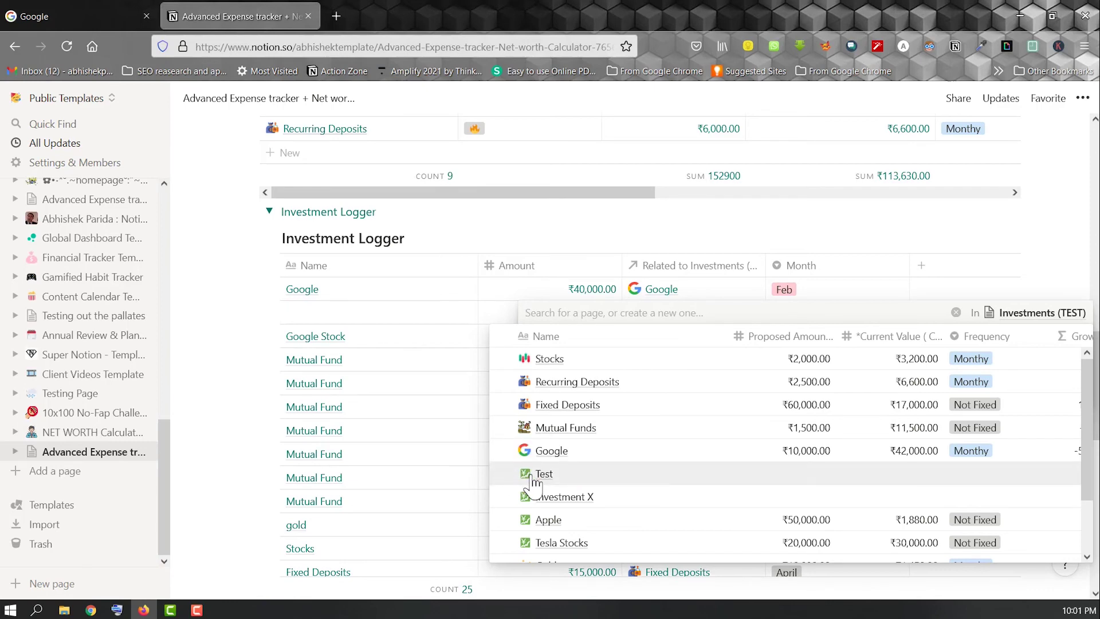
{"action": "left_click", "coordinate": [207, 340]}
Delete the Test investment from the Investments (TEST) table
{"action": "scroll", "coordinate": [206, 340], "scroll_direction": "up", "scroll_amount": 8}
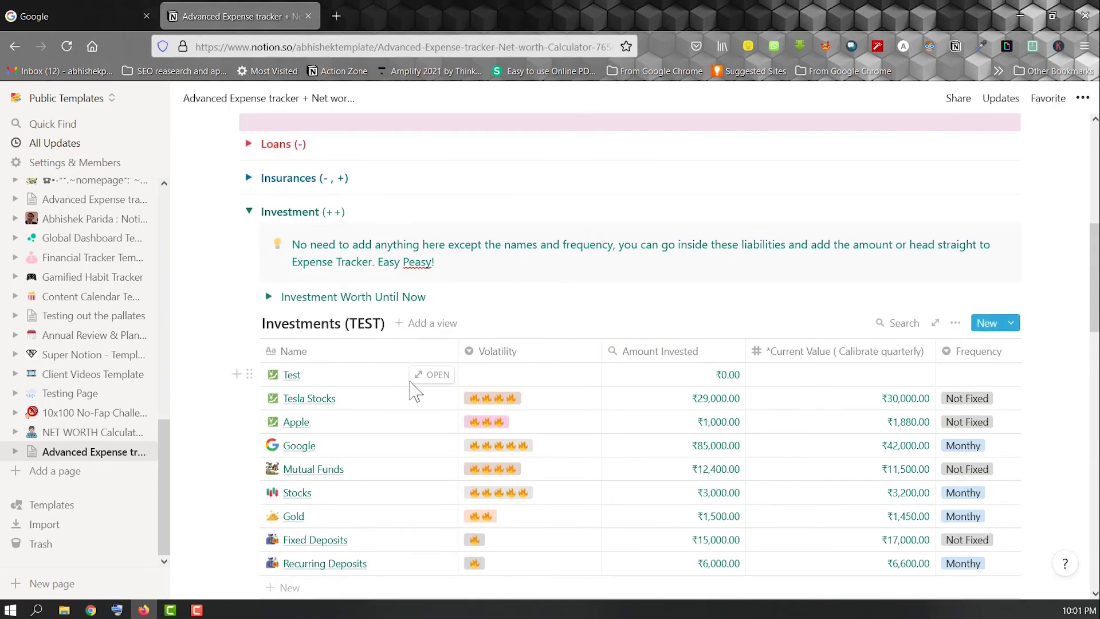
{"action": "left_click", "coordinate": [431, 377]}
{"action": "key", "text": "Escape"}
{"action": "scroll", "coordinate": [319, 393], "scroll_direction": "down", "scroll_amount": 2}
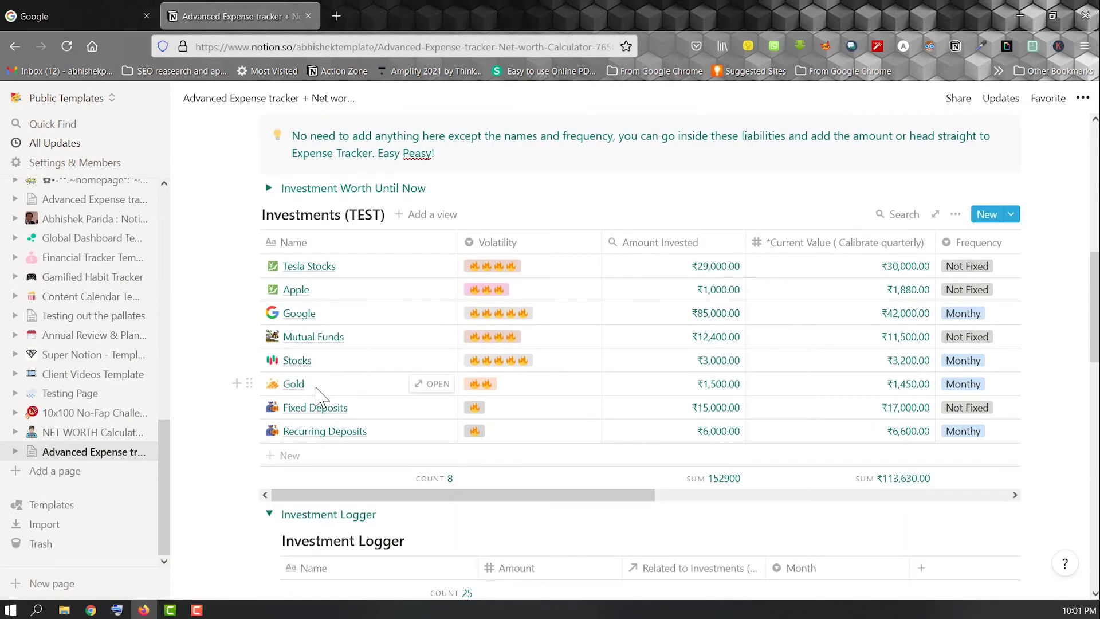
Expand the Investment Worth Until Now section
{"action": "scroll", "coordinate": [320, 393], "scroll_direction": "up", "scroll_amount": 2}
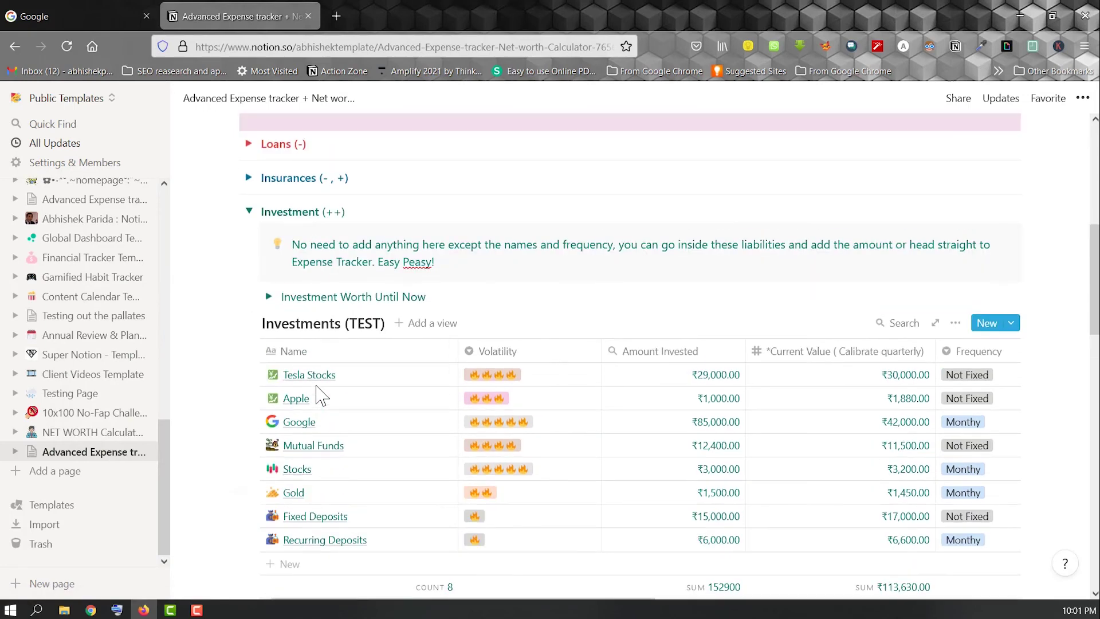
{"action": "left_click", "coordinate": [269, 296]}
Collapse the open sections and expand only Liabilities to view the Liabilities/Expenses table
{"action": "key", "text": "ctrl+alt+t"}
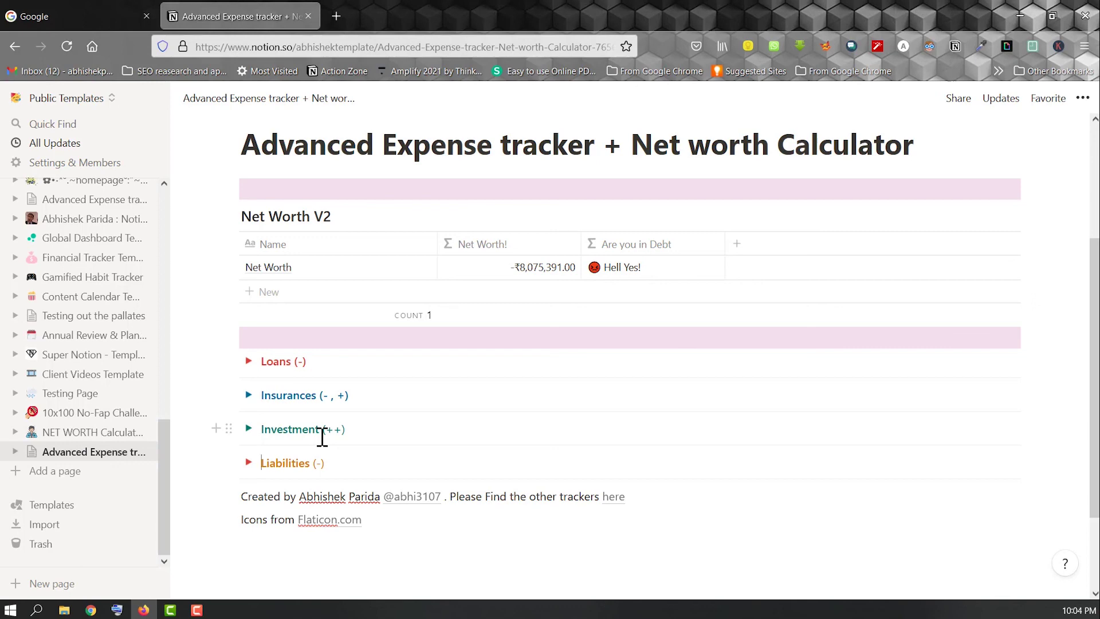
{"action": "key", "text": "ctrl+Return"}
{"action": "scroll", "coordinate": [425, 405], "scroll_direction": "down", "scroll_amount": 3}
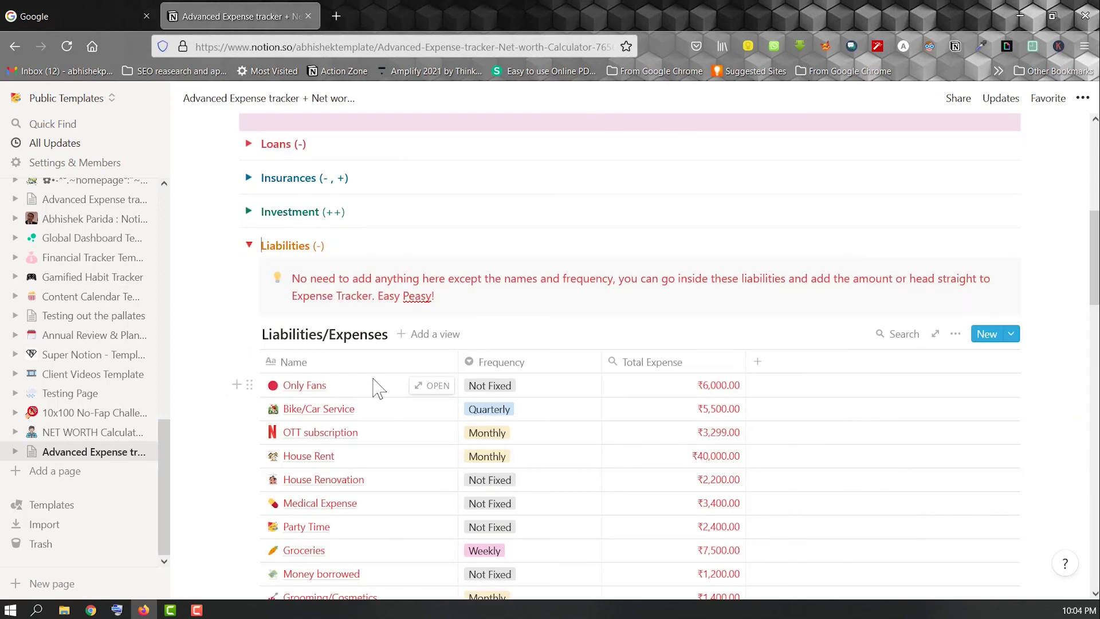
View the Only Fans liability's page with its related Liabilities Until Now entries, then close it
{"action": "left_click", "coordinate": [419, 390]}
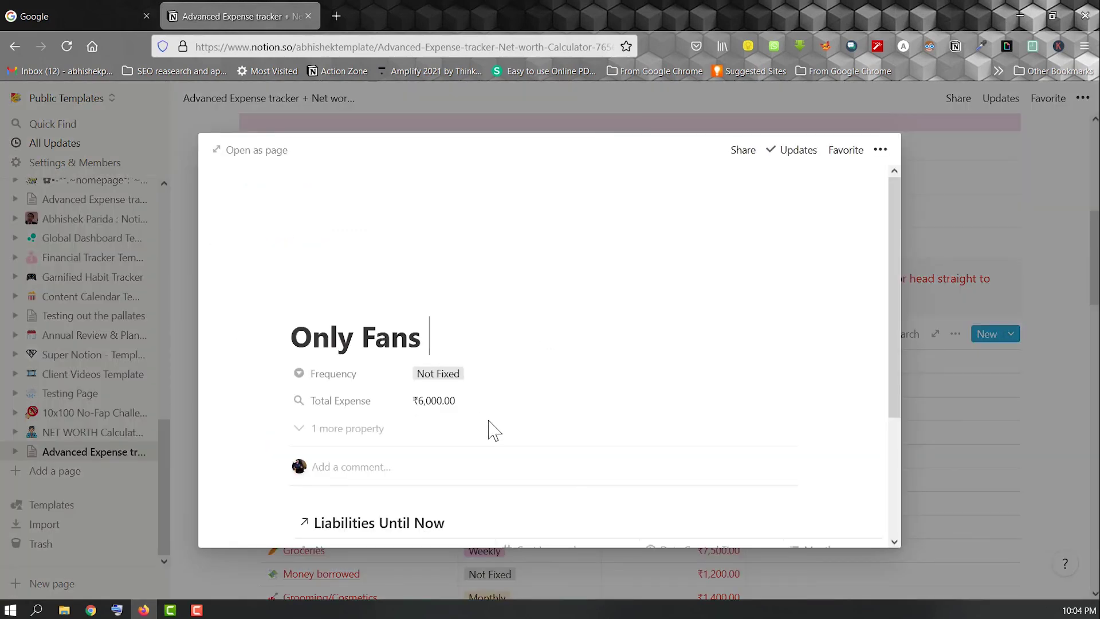
{"action": "scroll", "coordinate": [490, 433], "scroll_direction": "down", "scroll_amount": 3}
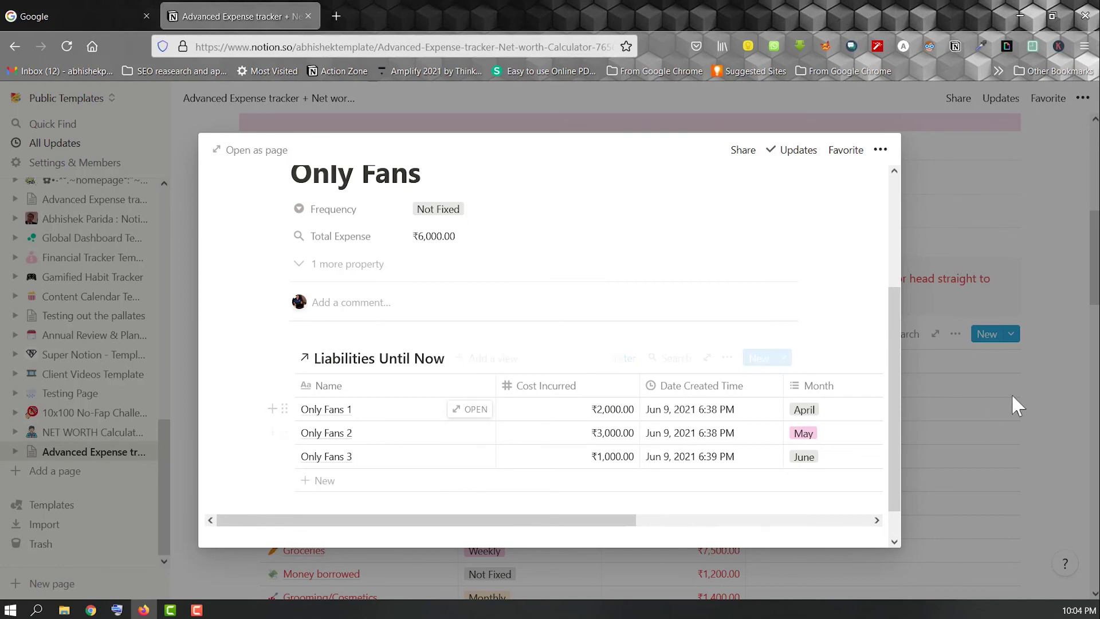
{"action": "left_click", "coordinate": [1012, 405]}
Review the Liabilities Until Now table and check which liability Bike Service 1 is related to
{"action": "scroll", "coordinate": [921, 418], "scroll_direction": "down", "scroll_amount": 7}
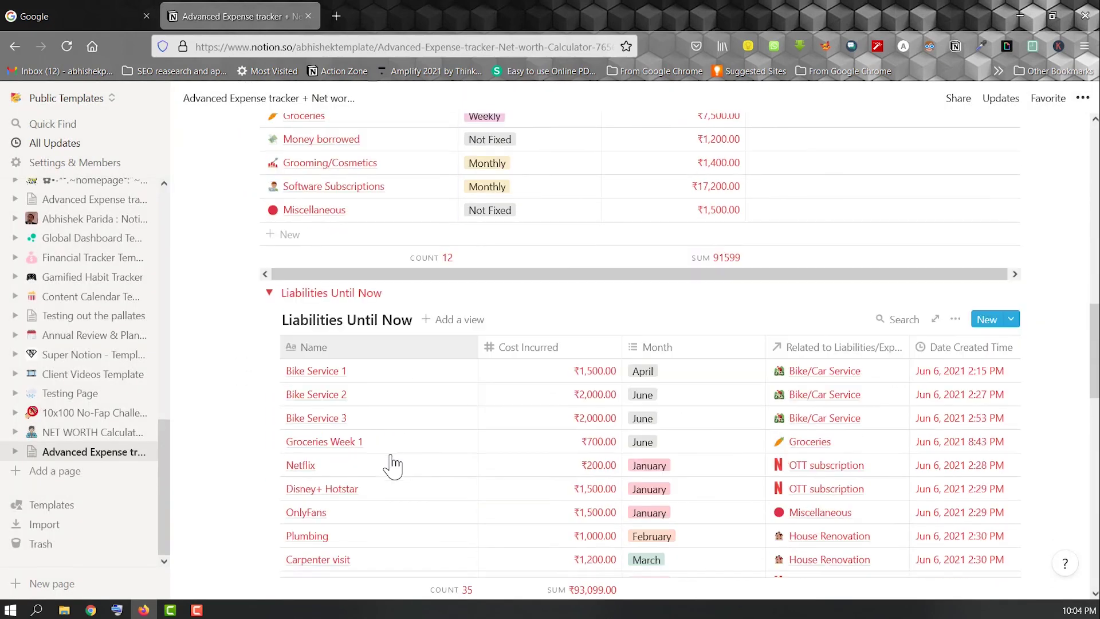
{"action": "scroll", "coordinate": [403, 444], "scroll_direction": "down", "scroll_amount": 4}
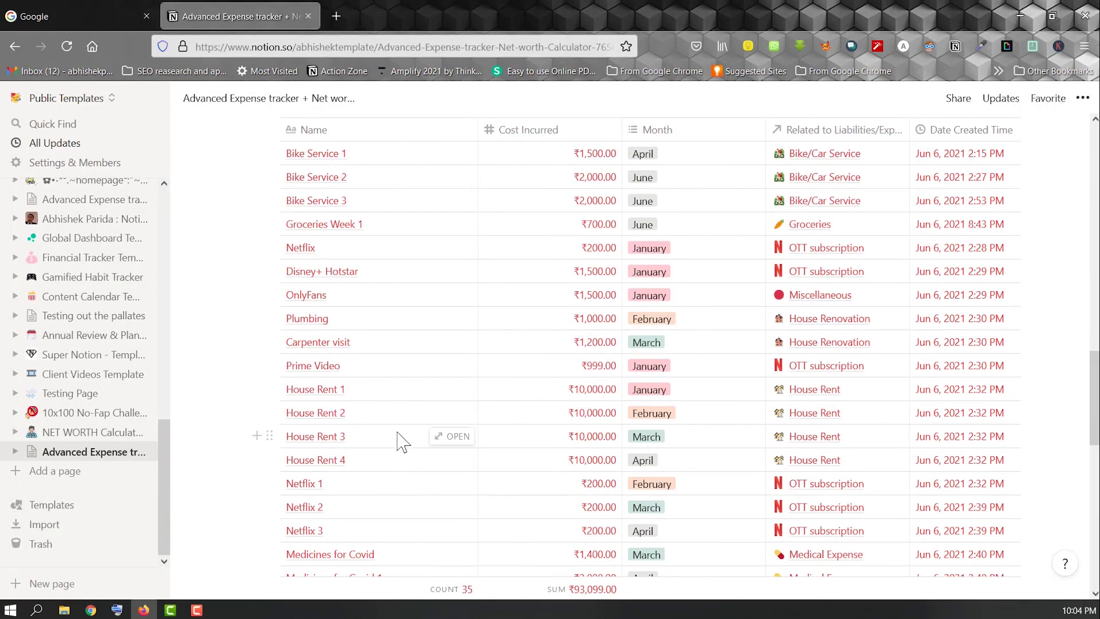
{"action": "scroll", "coordinate": [277, 241], "scroll_direction": "up", "scroll_amount": 4}
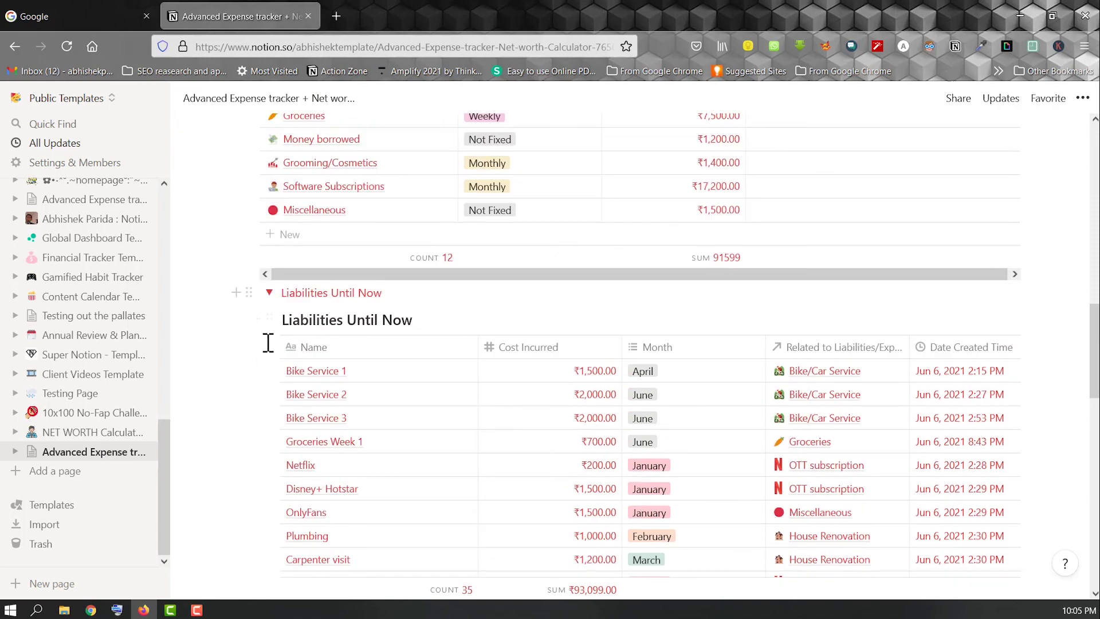
{"action": "left_click", "coordinate": [797, 371]}
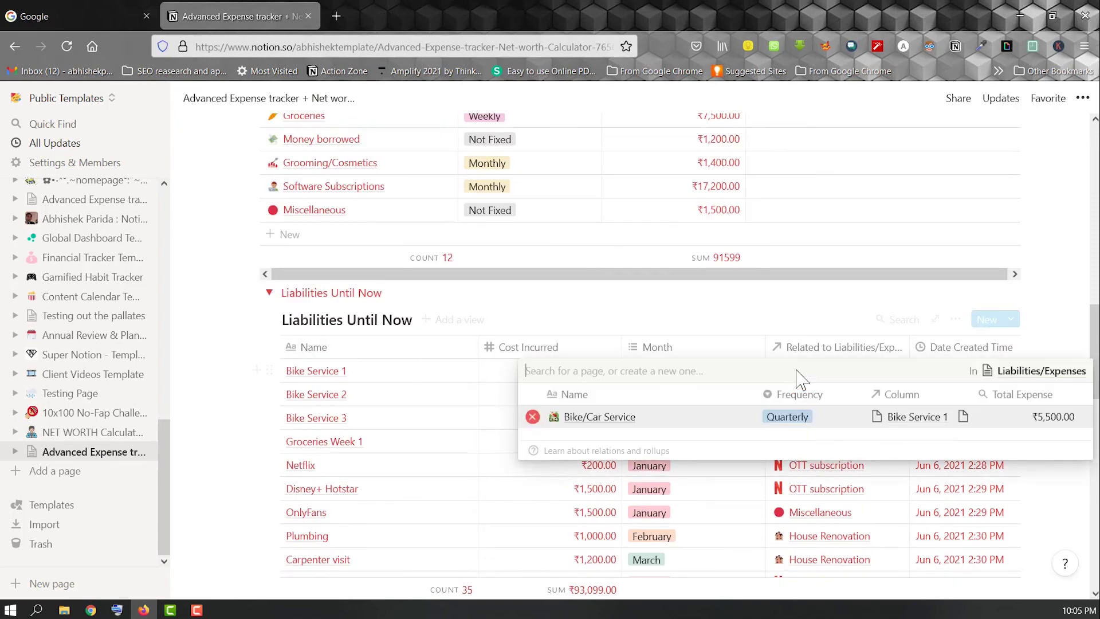
{"action": "left_click", "coordinate": [345, 312]}
Add a blank untitled entry to the Liabilities/Expenses table and collapse the Liabilities section
{"action": "scroll", "coordinate": [347, 269], "scroll_direction": "up", "scroll_amount": 4}
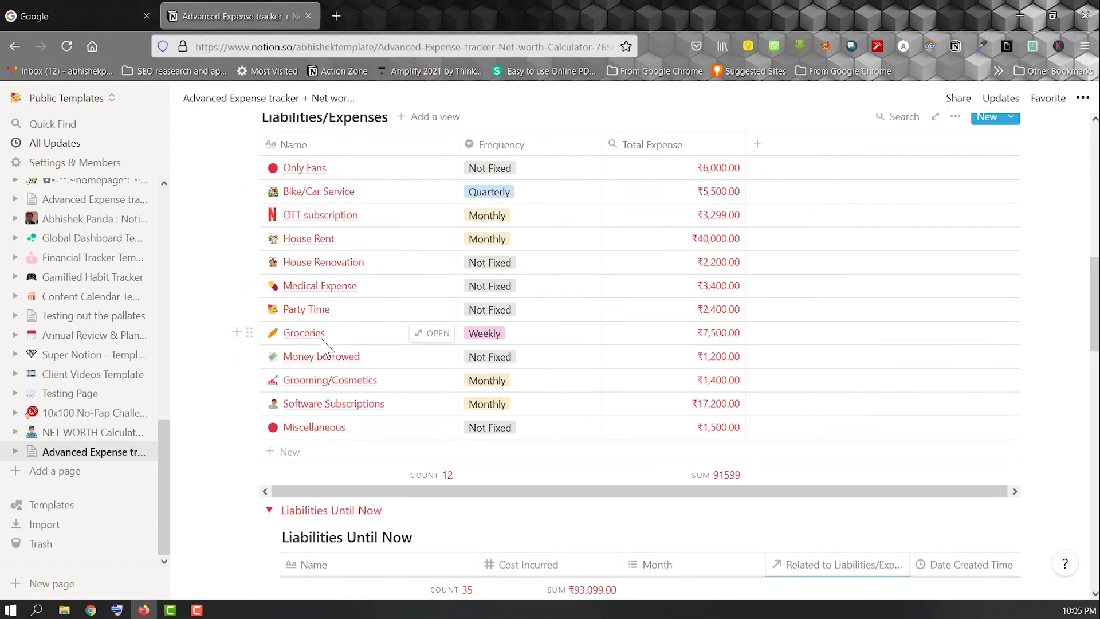
{"action": "scroll", "coordinate": [298, 346], "scroll_direction": "up", "scroll_amount": 2}
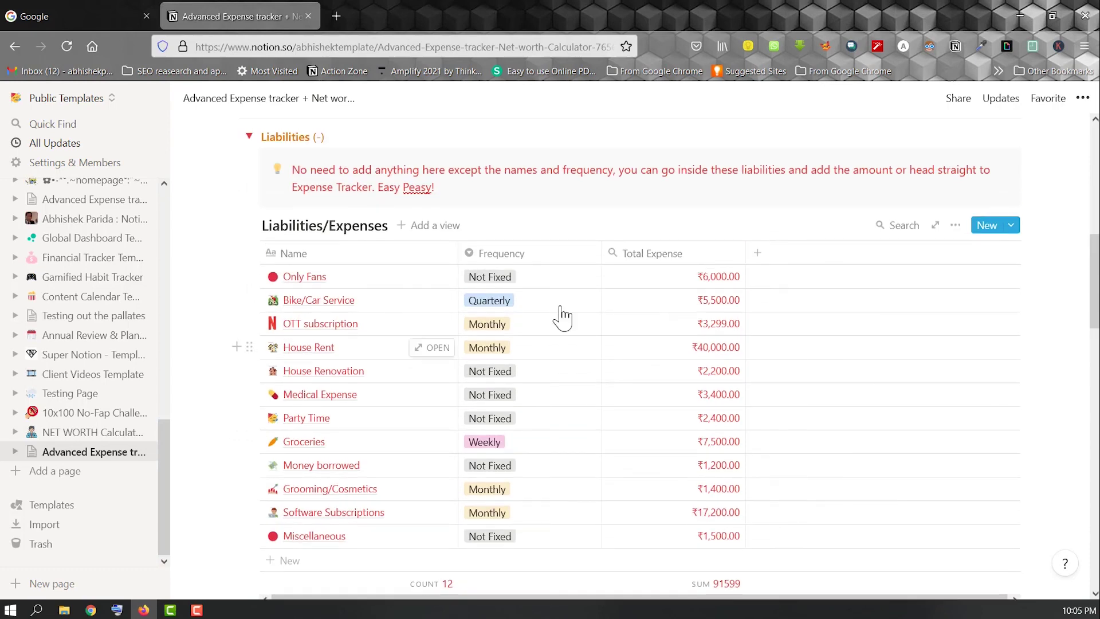
{"action": "left_click", "coordinate": [985, 227]}
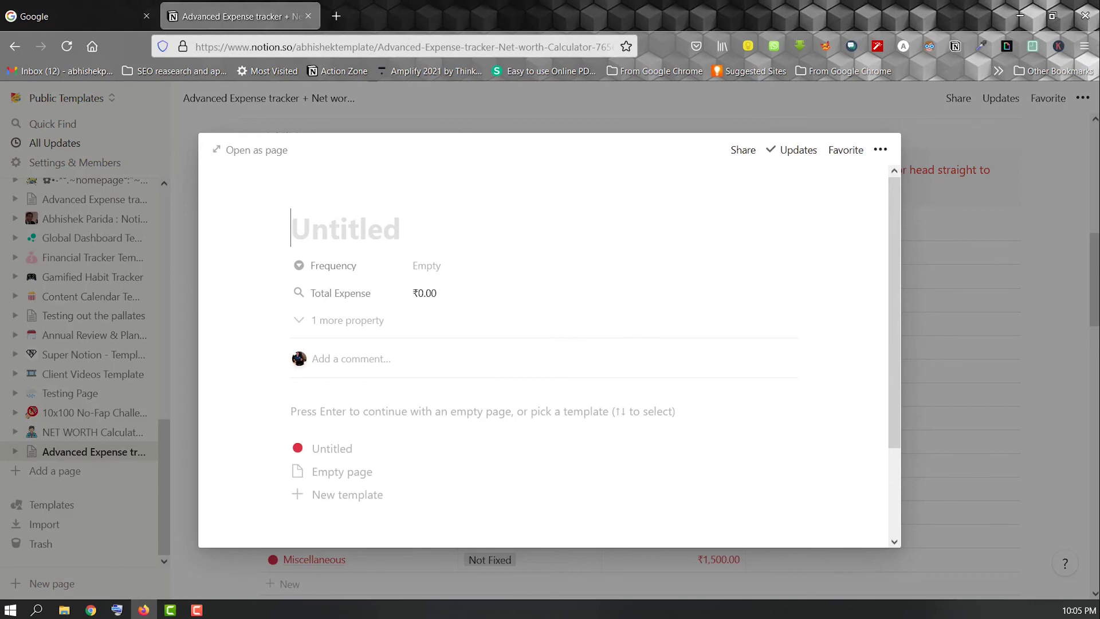
{"action": "key", "text": "Escape"}
{"action": "scroll", "coordinate": [337, 462], "scroll_direction": "up", "scroll_amount": 4}
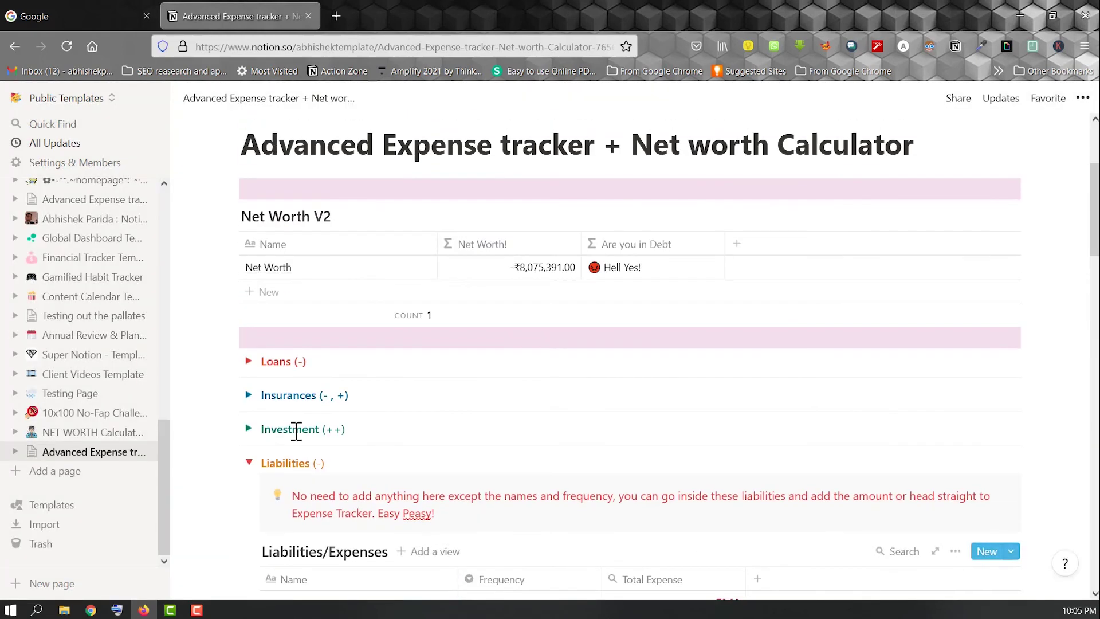
{"action": "left_click", "coordinate": [248, 464]}
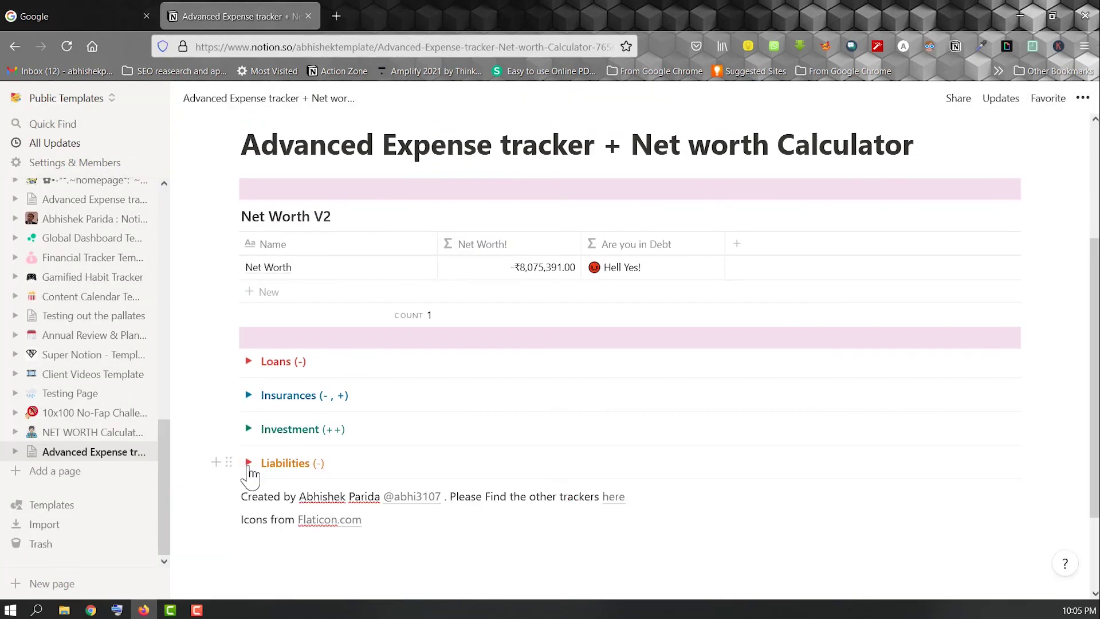